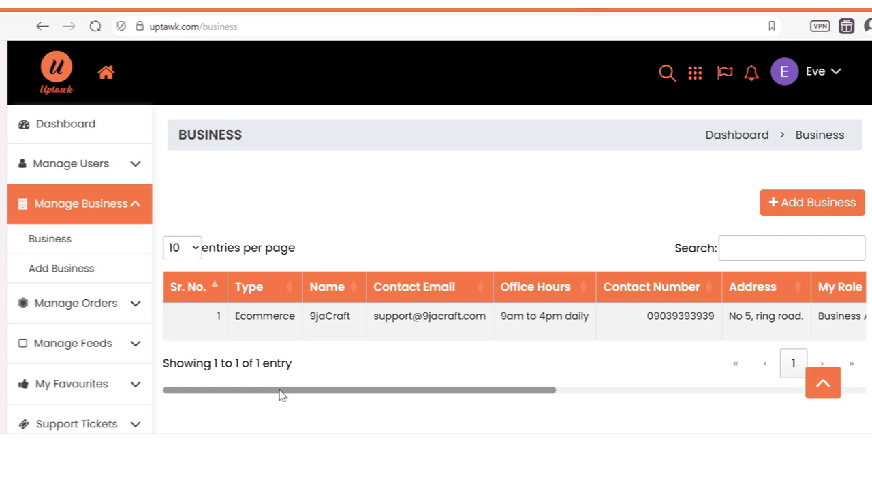
{"action": "left_click_drag", "start_coordinate": [282, 396], "coordinate": [656, 389]}
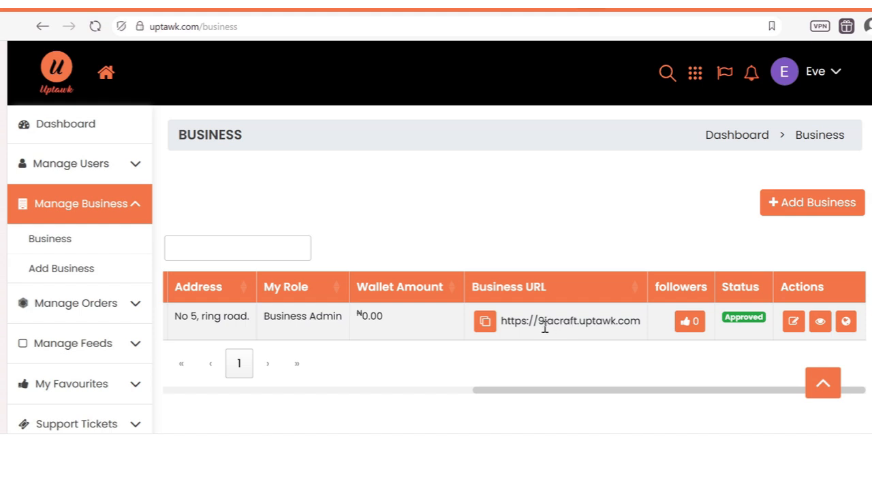
{"action": "left_click", "coordinate": [482, 325]}
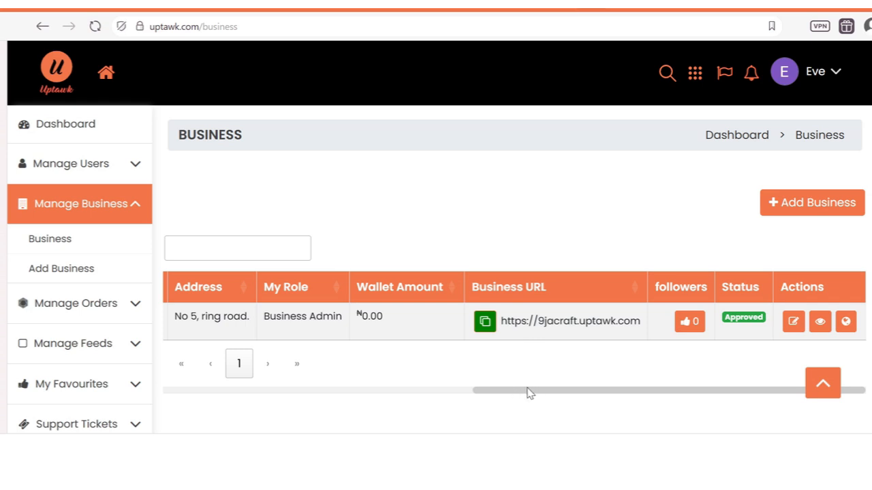
{"action": "left_click_drag", "start_coordinate": [544, 389], "coordinate": [543, 389]}
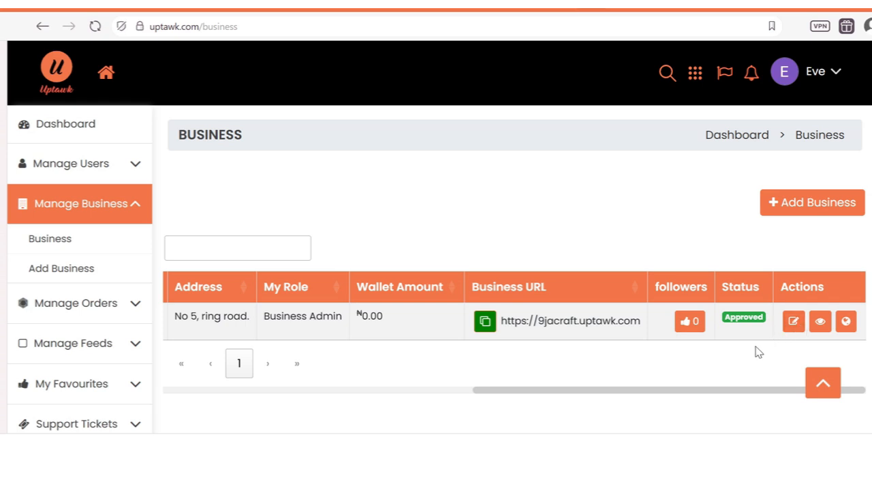
Step: Open 9jaCraft's business details and scroll down to its Products tabs
{"action": "left_click", "coordinate": [821, 321]}
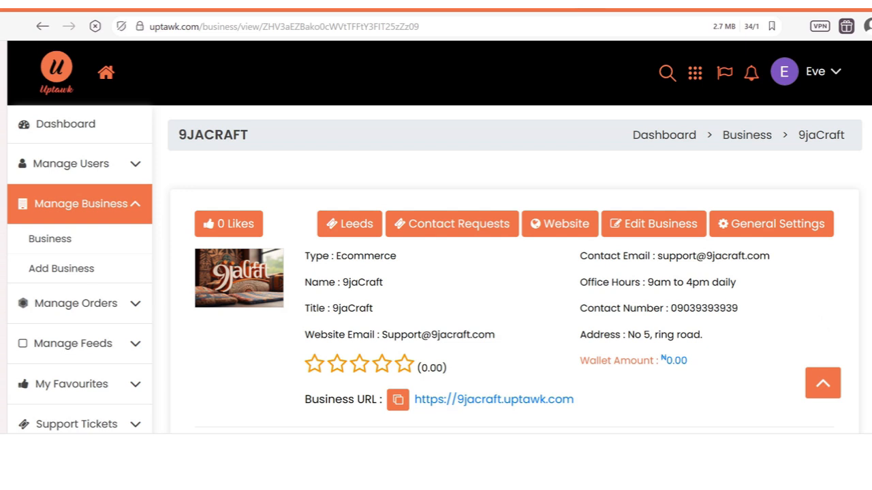
{"action": "scroll", "coordinate": [439, 237], "scroll_direction": "down", "scroll_amount": 1}
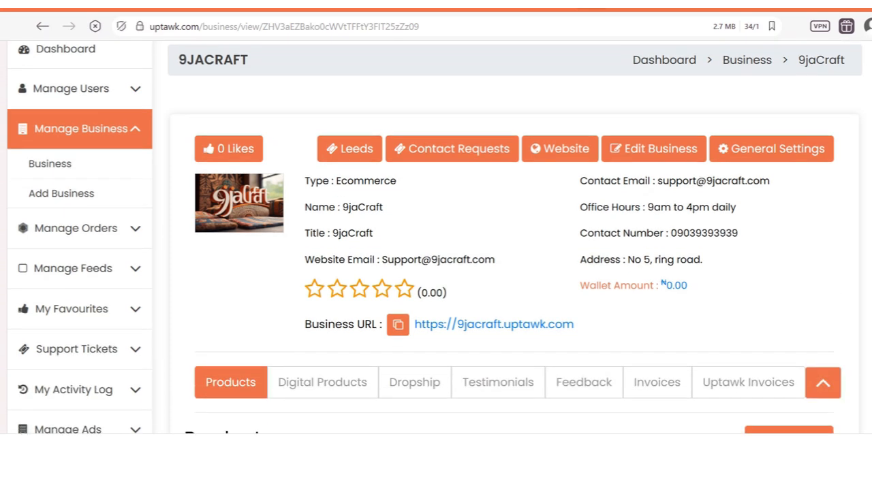
{"action": "scroll", "coordinate": [435, 238], "scroll_direction": "up", "scroll_amount": 1}
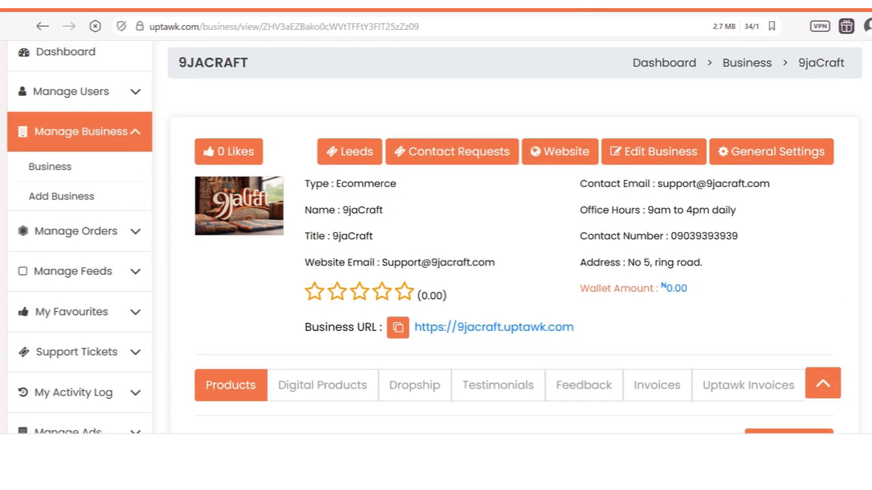
{"action": "scroll", "coordinate": [440, 237], "scroll_direction": "up", "scroll_amount": 1}
{"action": "scroll", "coordinate": [439, 237], "scroll_direction": "down", "scroll_amount": 1}
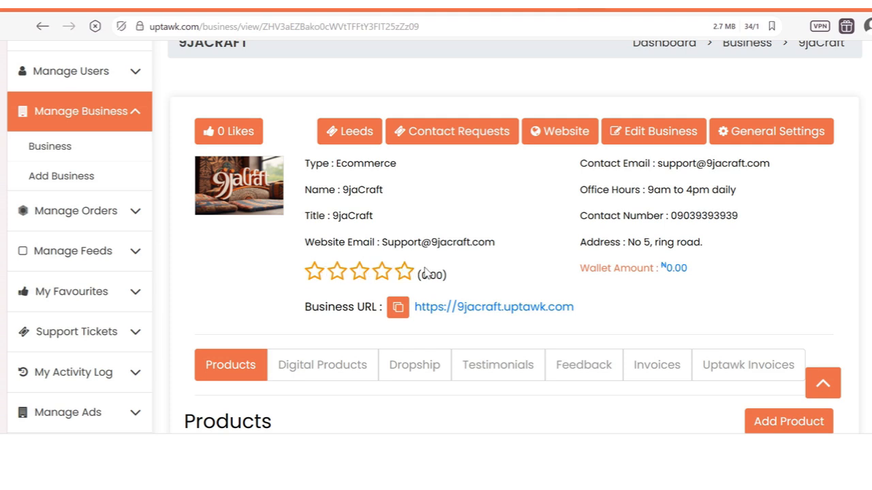
Step: Highlight the 0.00 rating and ₦0.00 wallet figures, then scroll down to the Products table
{"action": "left_click_drag", "start_coordinate": [416, 275], "coordinate": [444, 275]}
{"action": "left_click", "coordinate": [702, 272]}
{"action": "left_click_drag", "start_coordinate": [701, 273], "coordinate": [658, 269]}
{"action": "left_click", "coordinate": [671, 299]}
{"action": "scroll", "coordinate": [436, 239], "scroll_direction": "down", "scroll_amount": 3}
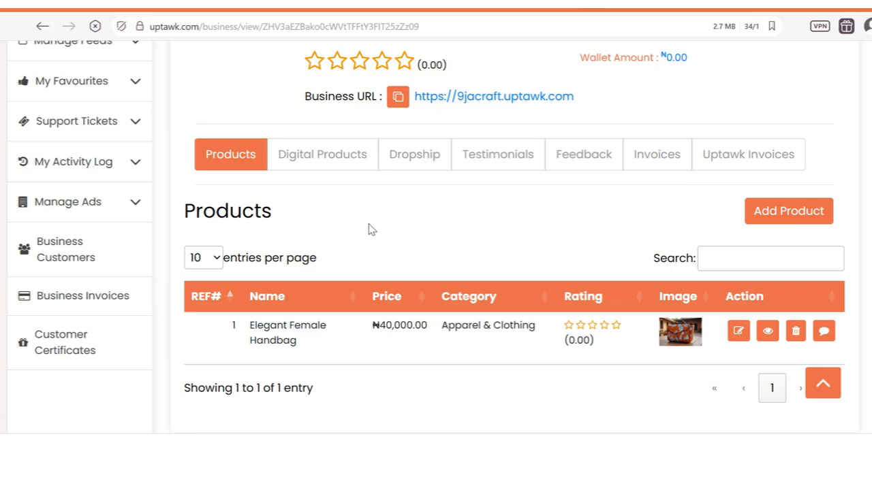
{"action": "scroll", "coordinate": [371, 229], "scroll_direction": "down", "scroll_amount": 1}
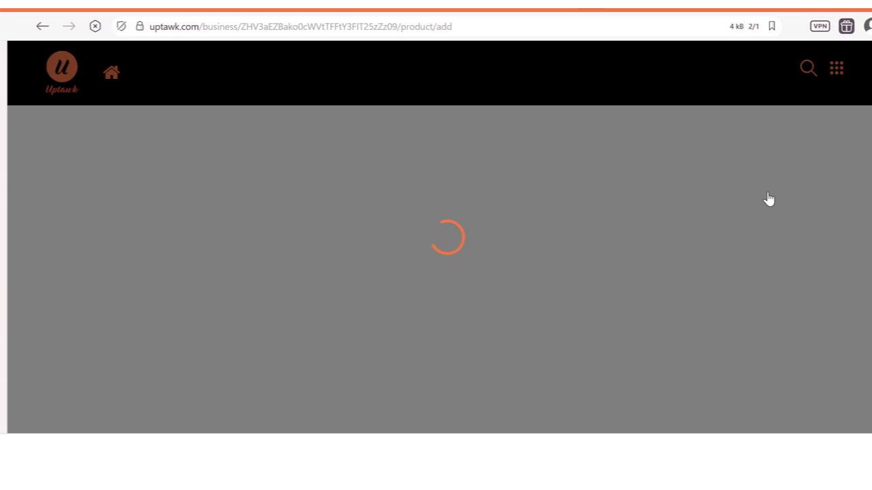
Step: On the Add Product form, set the price currency to NGN - Nairas by searching 'NG'
{"action": "scroll", "coordinate": [481, 159], "scroll_direction": "down", "scroll_amount": 1}
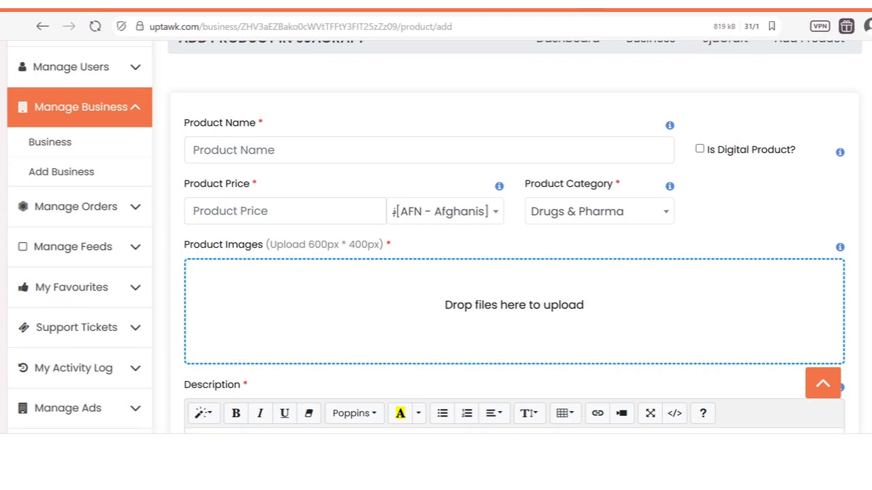
{"action": "left_click", "coordinate": [293, 158]}
{"action": "left_click", "coordinate": [402, 136]}
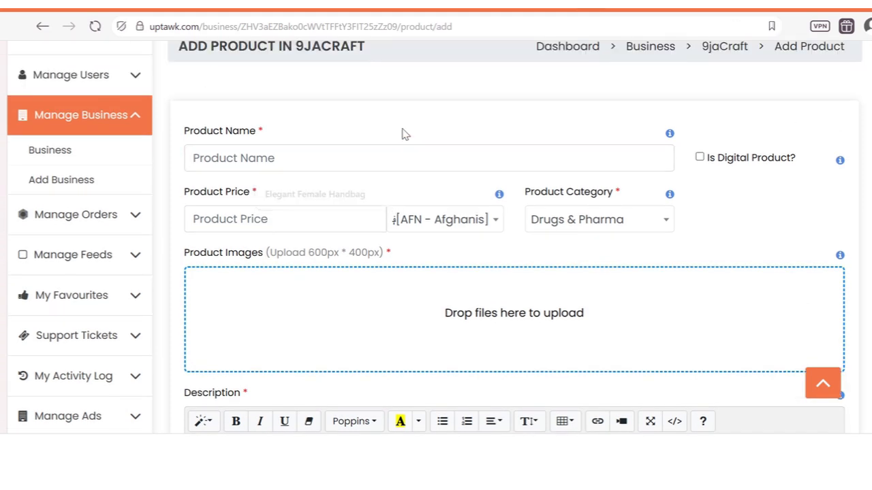
{"action": "left_click", "coordinate": [301, 218]}
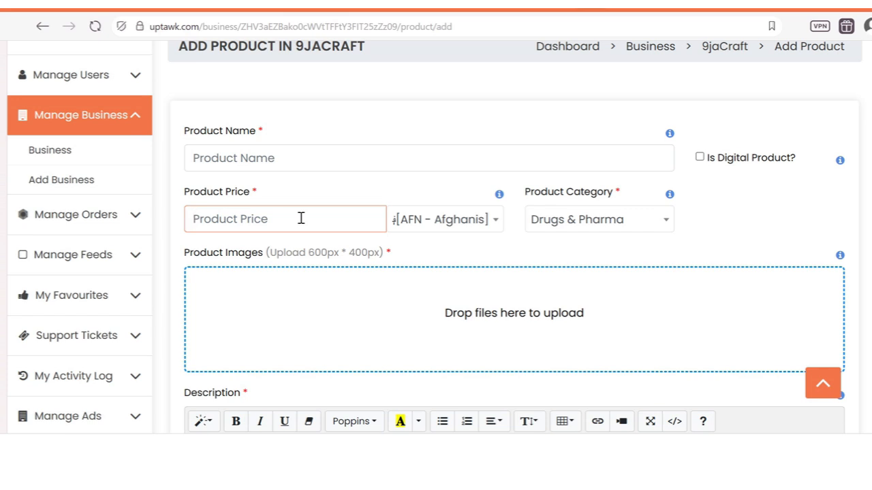
{"action": "left_click", "coordinate": [465, 222]}
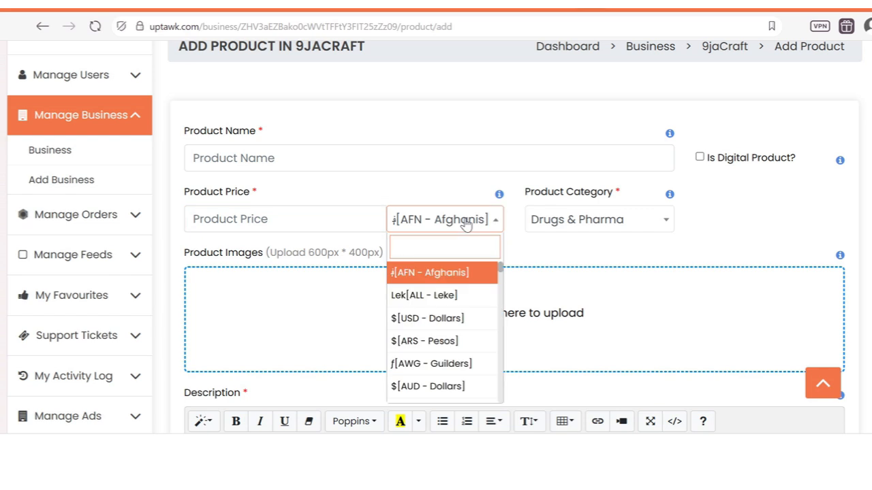
{"action": "type", "text": "NH"}
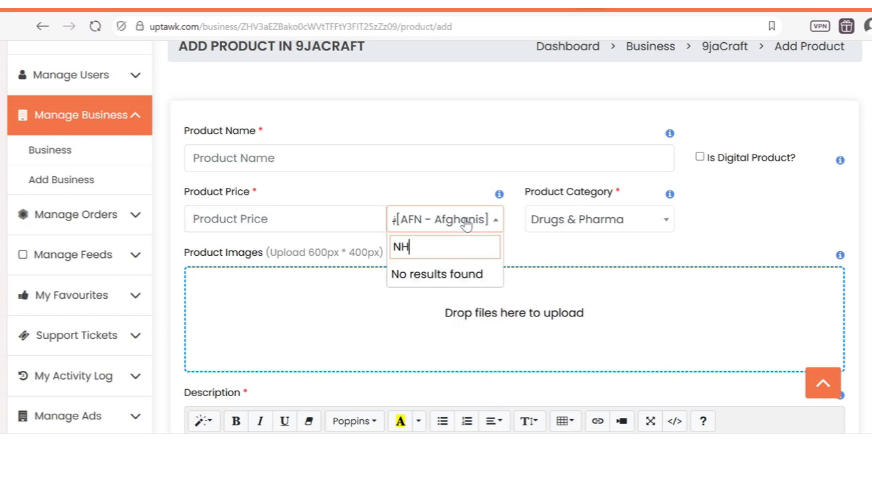
{"action": "key", "text": "BackSpace"}
{"action": "type", "text": "G"}
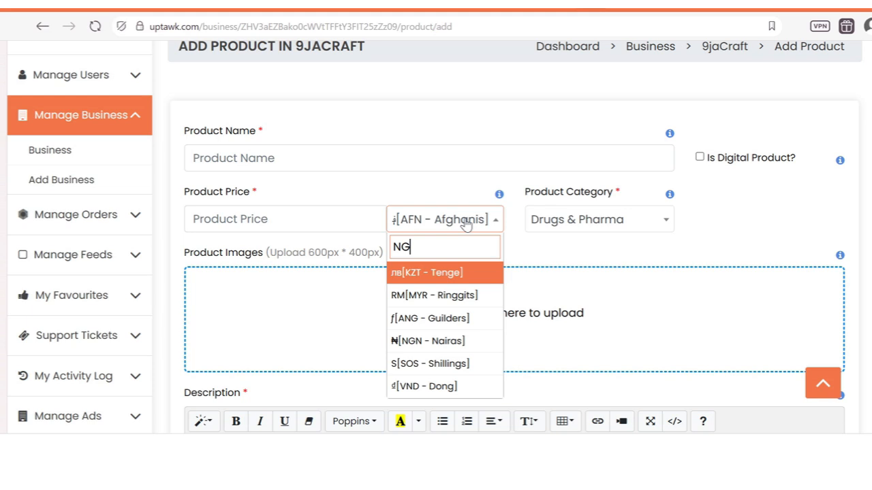
{"action": "key", "text": "Down"}
{"action": "key", "text": "Down"}
{"action": "key", "text": "Down"}
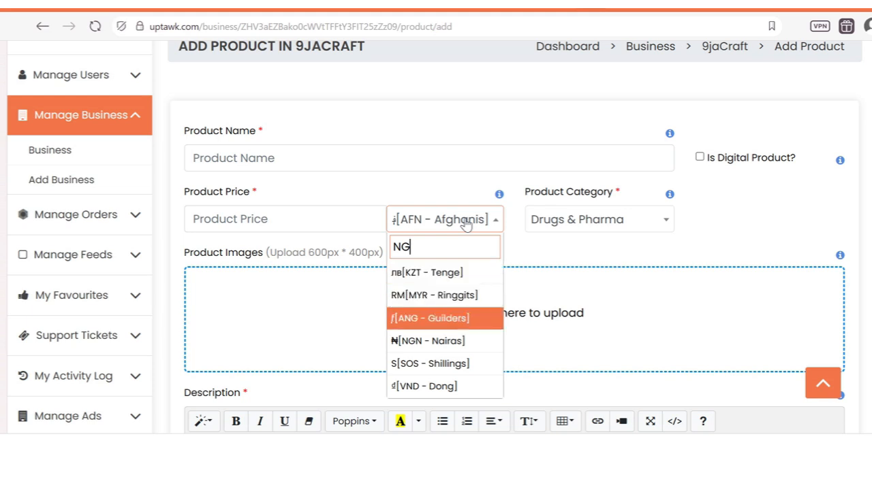
{"action": "key", "text": "Return"}
Step: Search the currency list again for USD and GH, then open the product categories list
{"action": "left_click", "coordinate": [461, 222]}
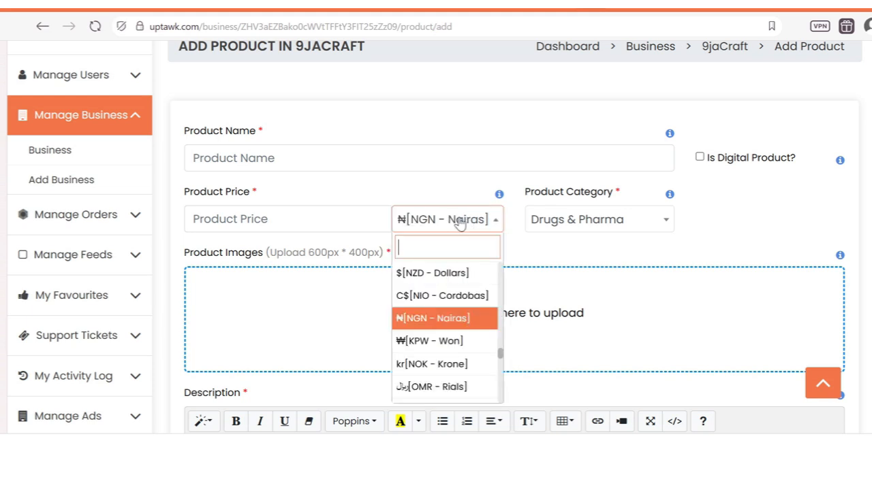
{"action": "type", "text": "USD"}
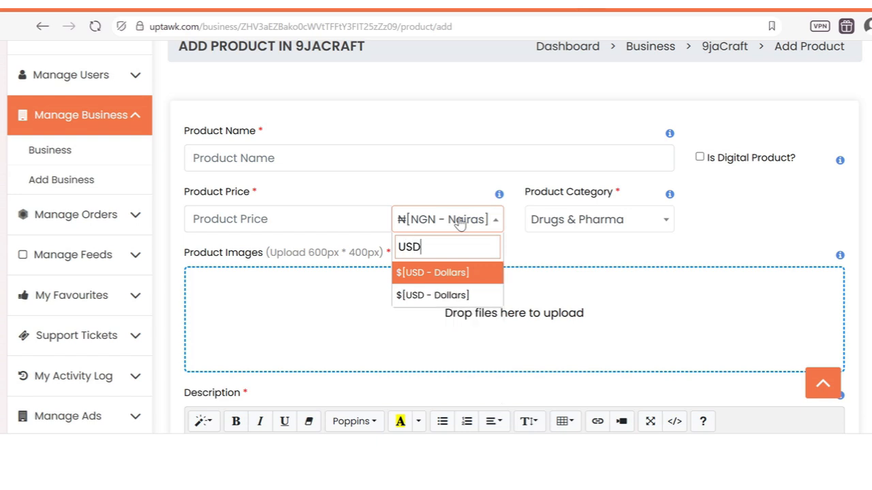
{"action": "key", "text": "BackSpace"}
{"action": "key", "text": "BackSpace"}
{"action": "key", "text": "BackSpace"}
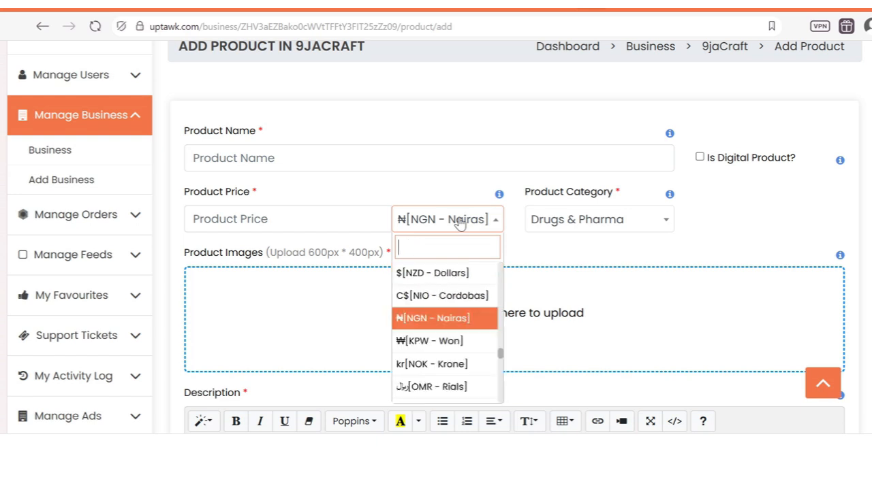
{"action": "type", "text": "GH"}
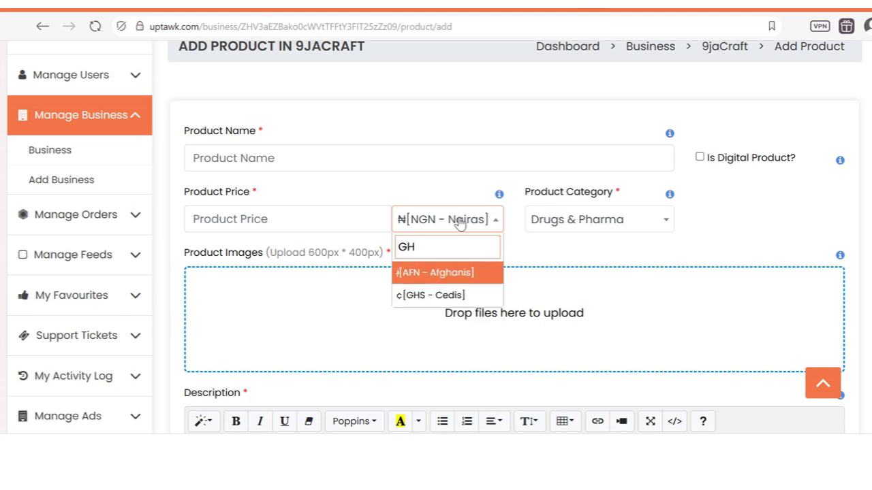
{"action": "key", "text": "Down"}
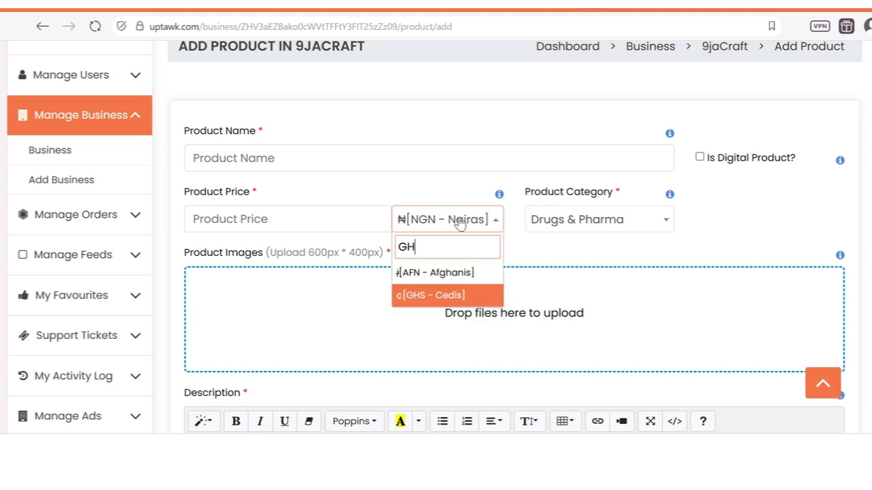
{"action": "left_click", "coordinate": [587, 225]}
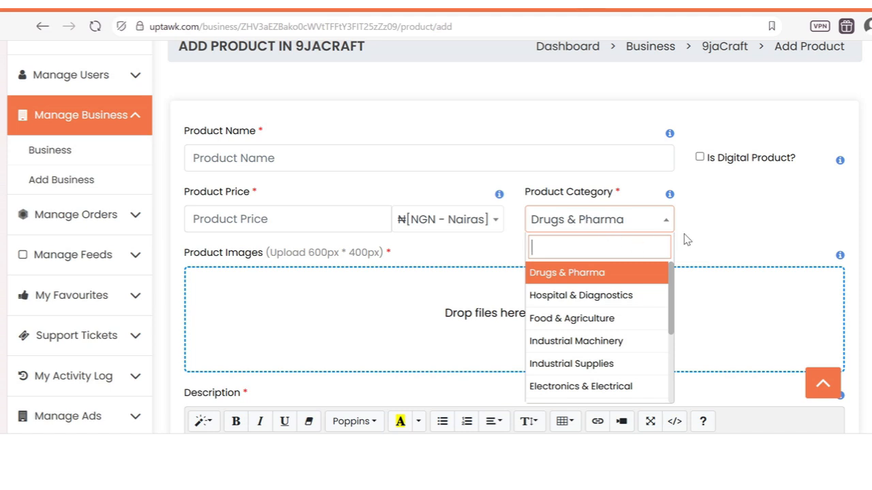
{"action": "left_click", "coordinate": [727, 236]}
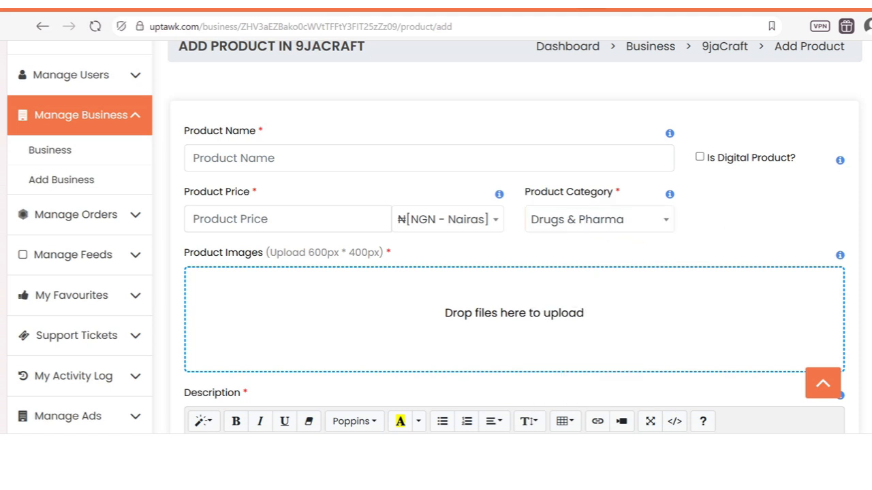
{"action": "left_click", "coordinate": [700, 157]}
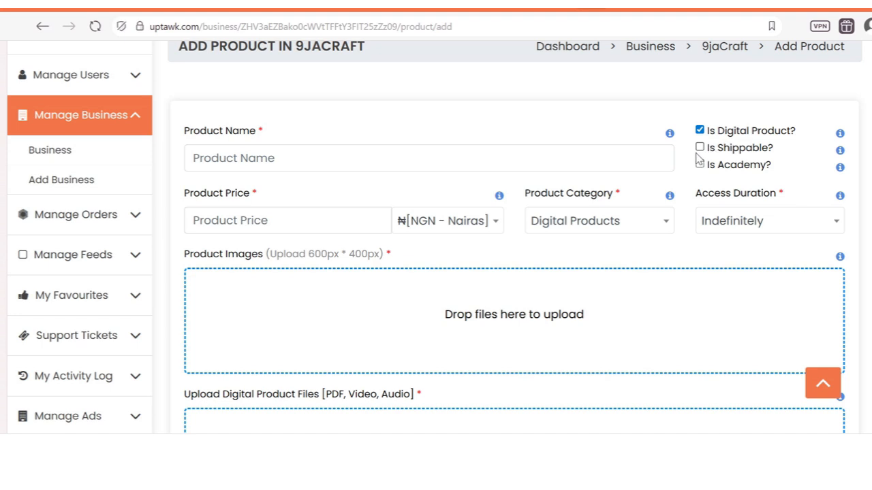
{"action": "left_click", "coordinate": [701, 148]}
{"action": "left_click", "coordinate": [700, 148]}
{"action": "mouse_move", "coordinate": [840, 171]}
{"action": "left_click", "coordinate": [700, 165]}
{"action": "left_click", "coordinate": [734, 226]}
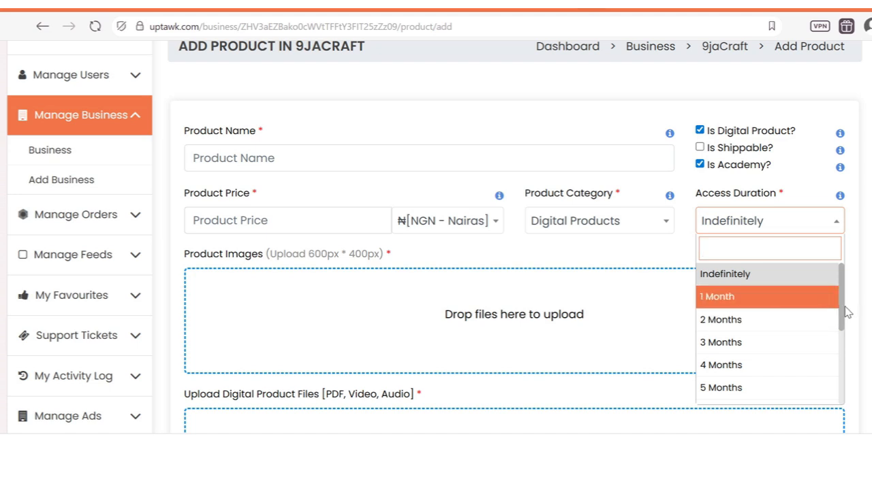
{"action": "left_click", "coordinate": [700, 169]}
{"action": "left_click", "coordinate": [700, 167]}
{"action": "left_click", "coordinate": [699, 130]}
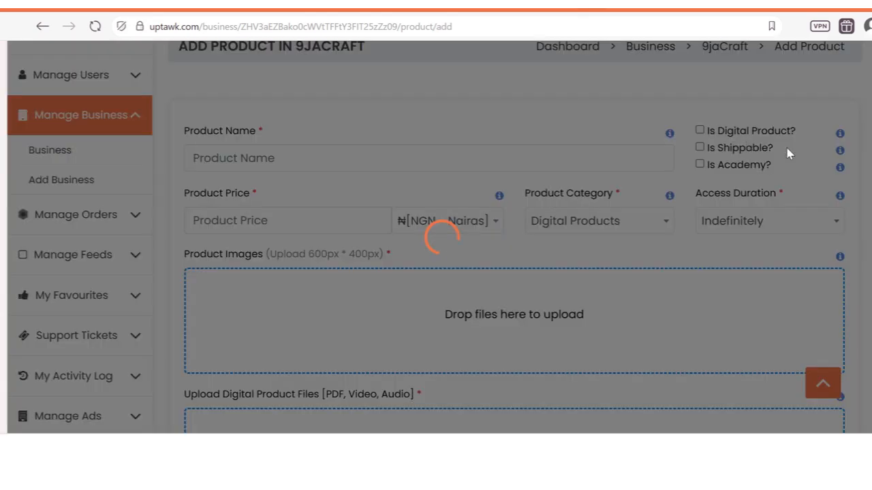
{"action": "scroll", "coordinate": [868, 148], "scroll_direction": "down", "scroll_amount": 5}
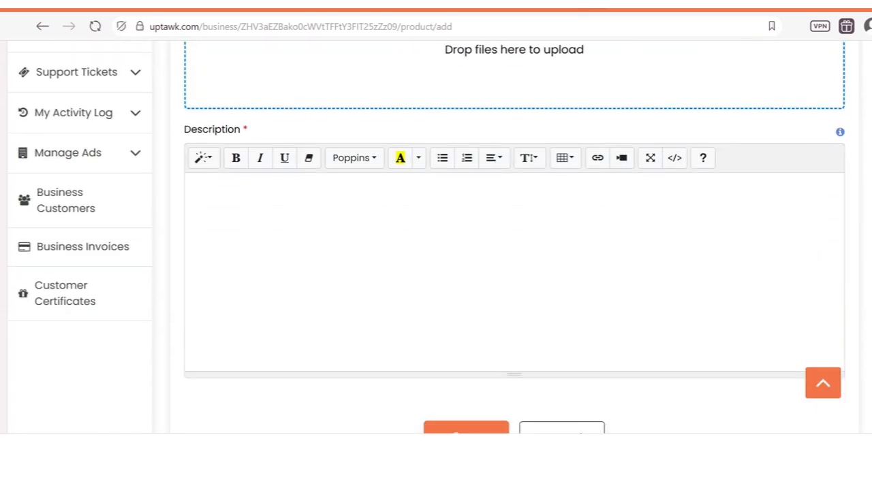
{"action": "left_click", "coordinate": [474, 366]}
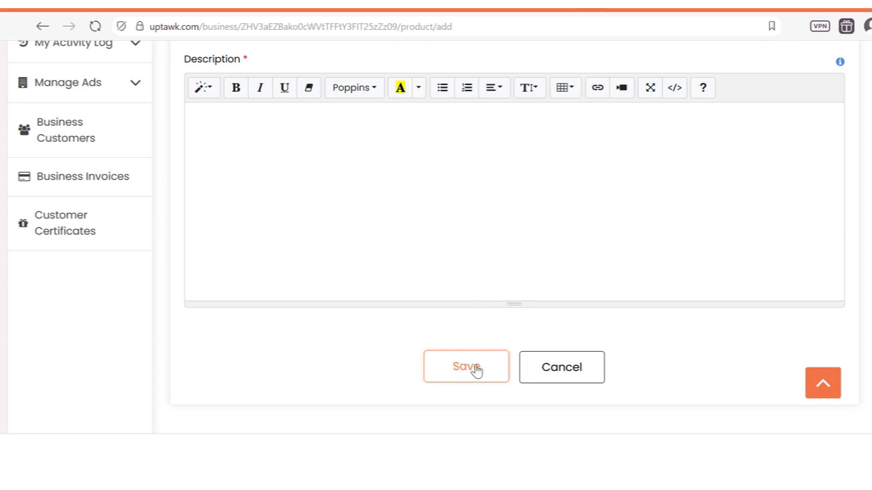
{"action": "scroll", "coordinate": [439, 237], "scroll_direction": "down", "scroll_amount": 1}
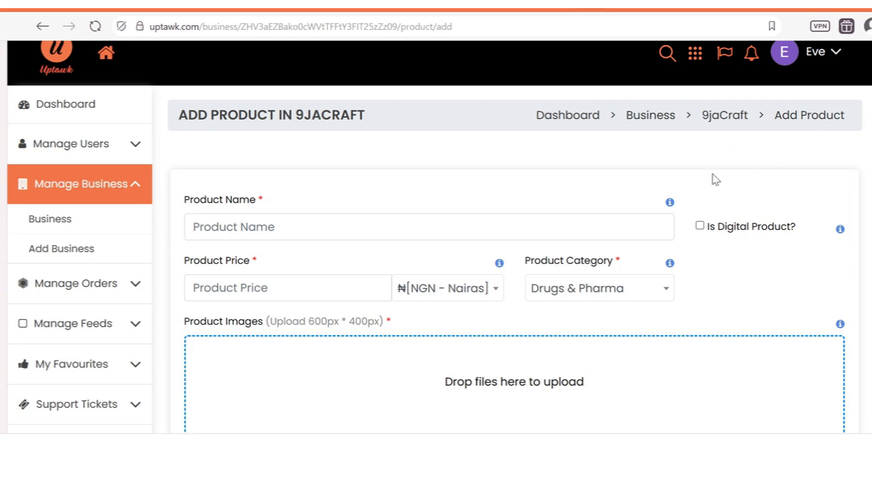
{"action": "left_click", "coordinate": [722, 117]}
{"action": "scroll", "coordinate": [439, 237], "scroll_direction": "down", "scroll_amount": 5}
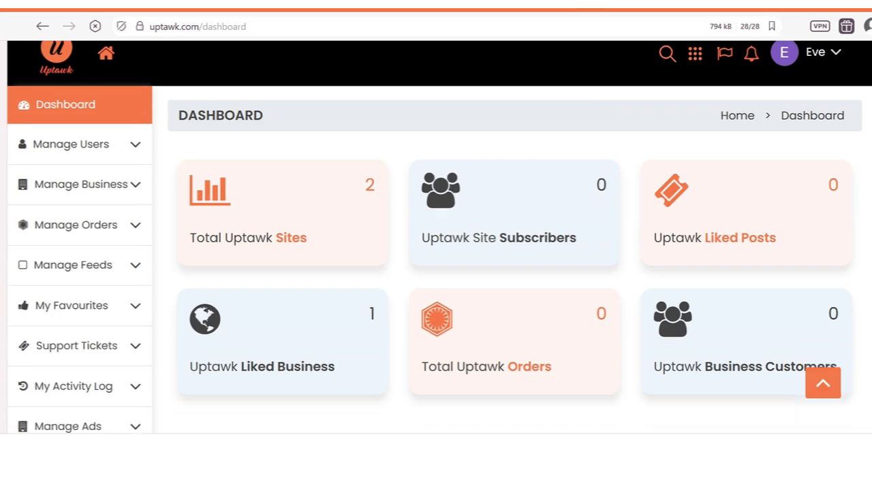
{"action": "scroll", "coordinate": [439, 237], "scroll_direction": "up", "scroll_amount": 5}
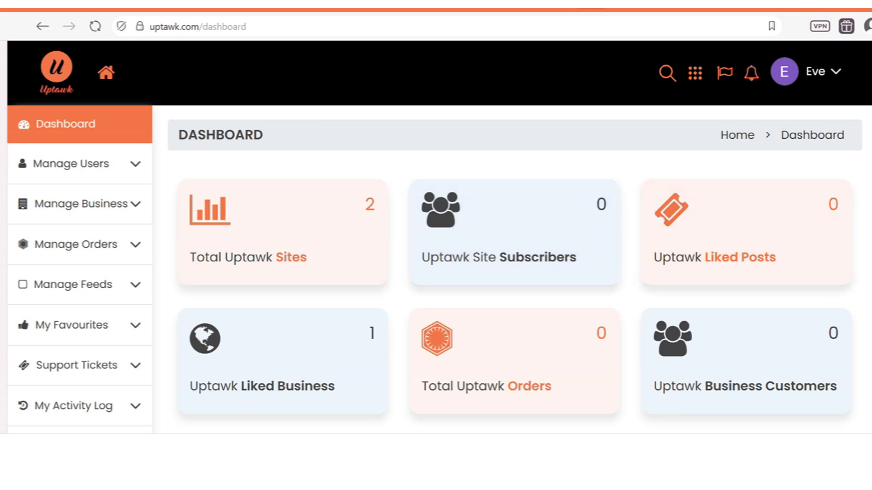
{"action": "scroll", "coordinate": [830, 220], "scroll_direction": "down", "scroll_amount": 2}
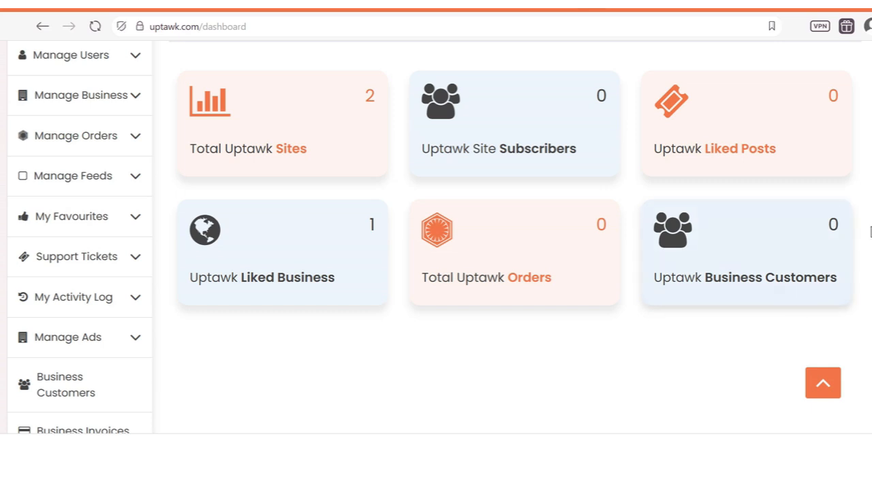
{"action": "scroll", "coordinate": [436, 239], "scroll_direction": "up", "scroll_amount": 2}
{"action": "scroll", "coordinate": [436, 238], "scroll_direction": "down", "scroll_amount": 1}
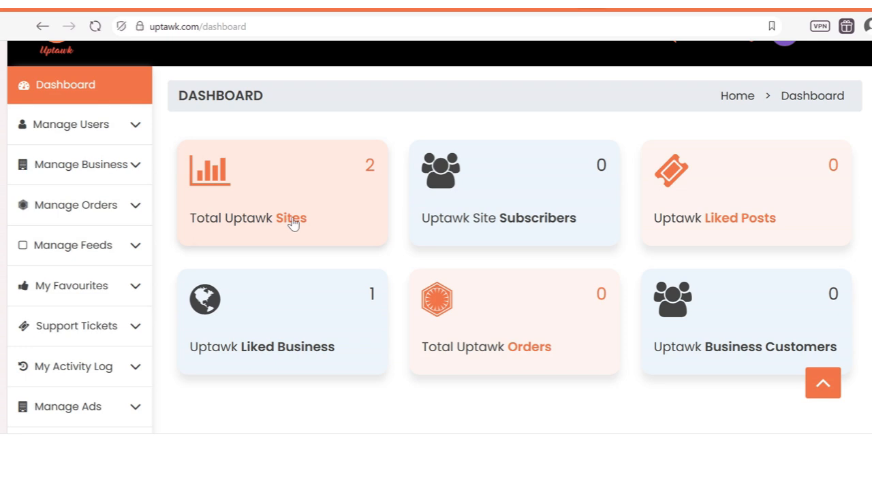
{"action": "scroll", "coordinate": [845, 136], "scroll_direction": "up", "scroll_amount": 1}
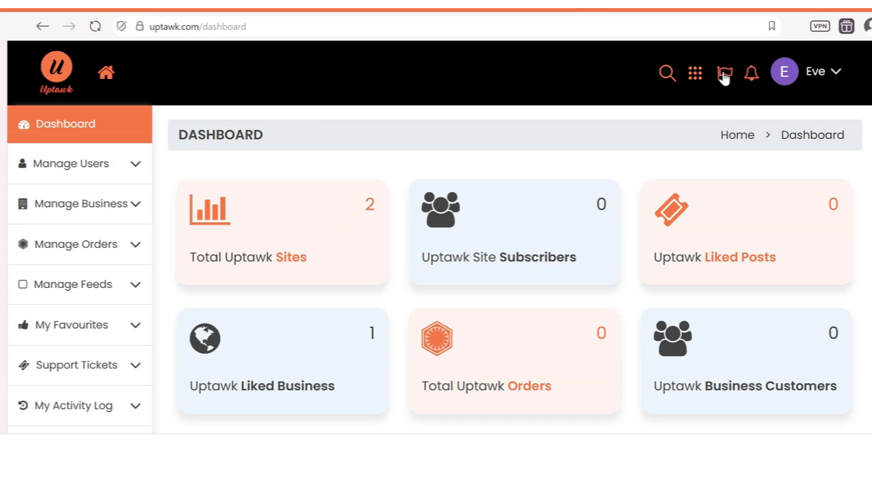
Step: Open the Total Uptawk Sites business list and scroll the table right to the Actions column
{"action": "left_click", "coordinate": [286, 259]}
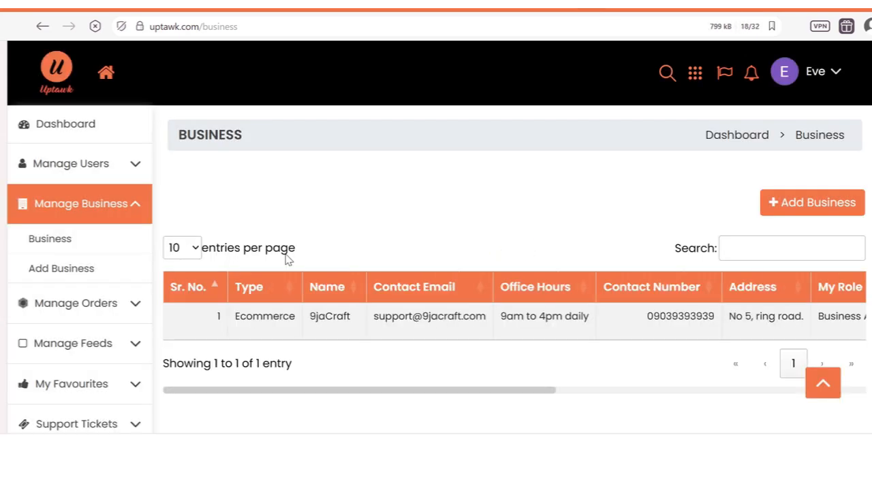
{"action": "left_click_drag", "start_coordinate": [372, 391], "coordinate": [337, 399]}
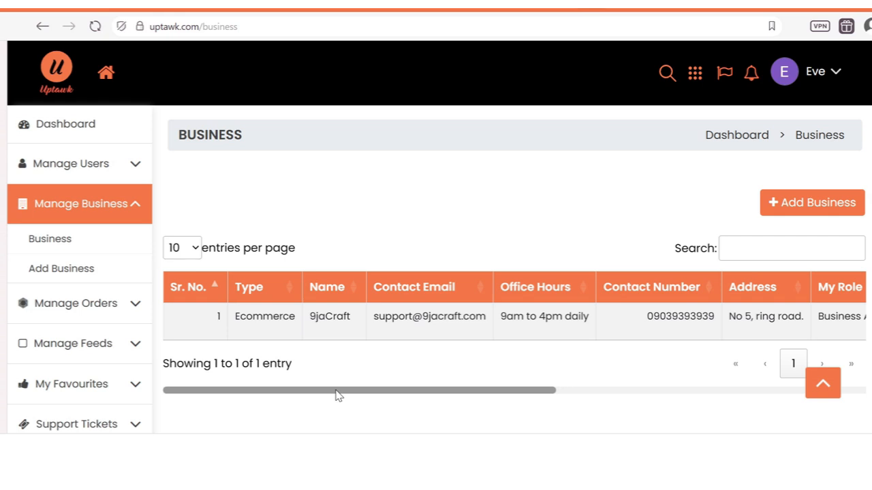
{"action": "left_click_drag", "start_coordinate": [338, 395], "coordinate": [761, 410]}
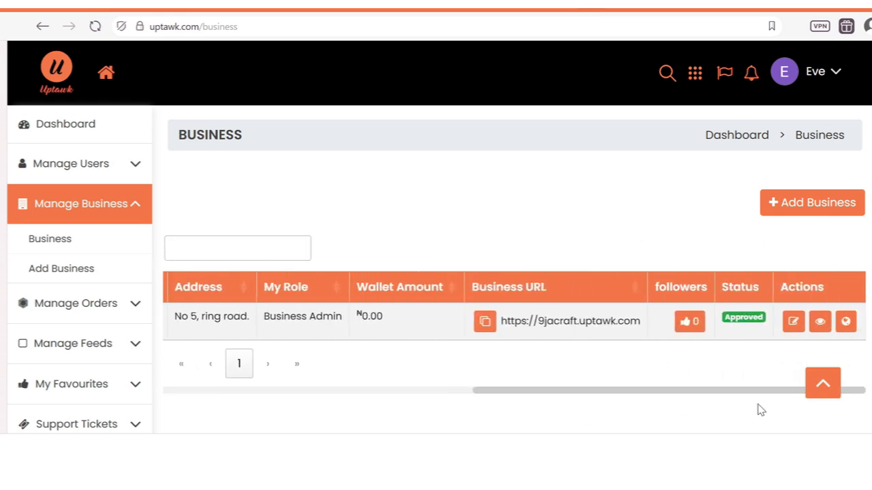
Step: View 9jaCraft's details, check its empty Digital Products tab, then return to Products
{"action": "left_click", "coordinate": [824, 328]}
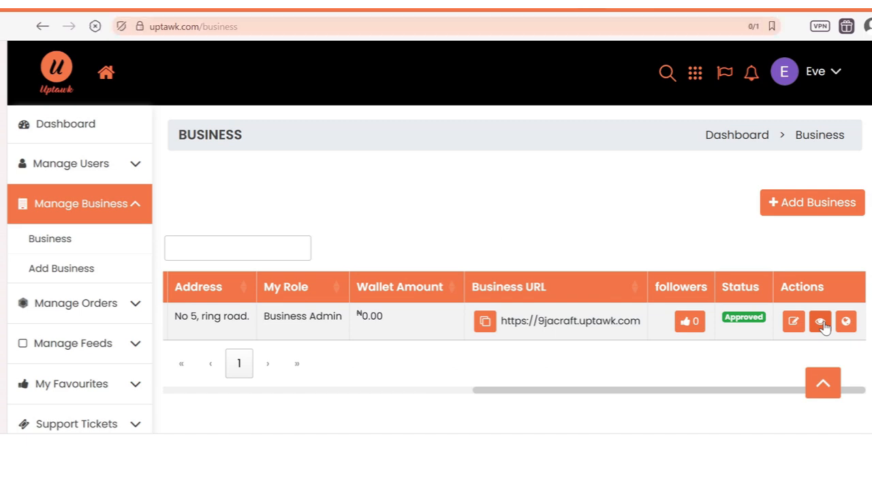
{"action": "scroll", "coordinate": [824, 327], "scroll_direction": "down", "scroll_amount": 5}
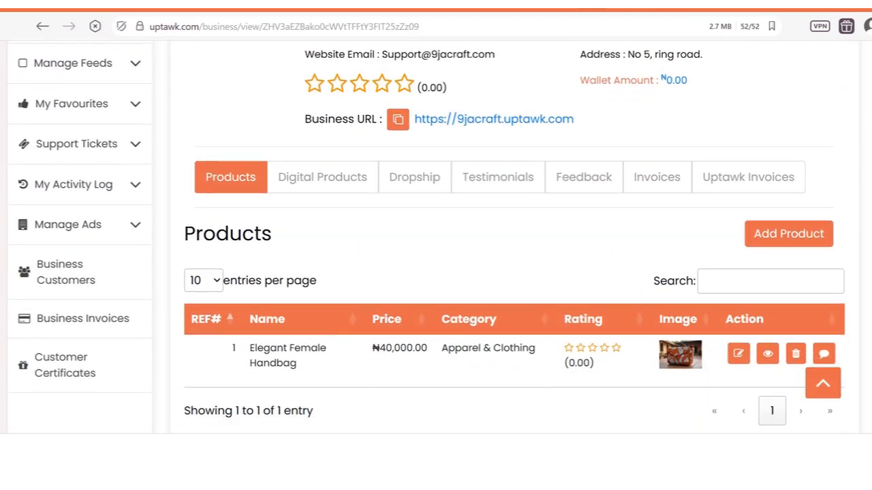
{"action": "left_click", "coordinate": [343, 184]}
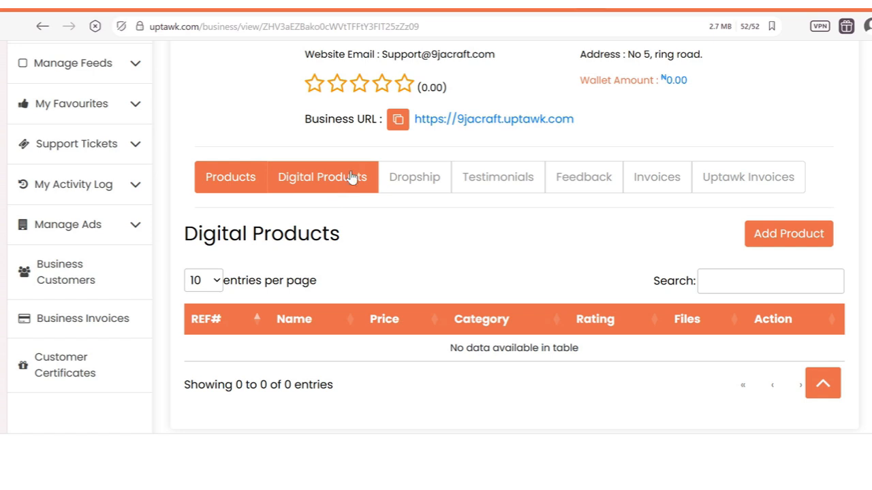
{"action": "left_click", "coordinate": [236, 181]}
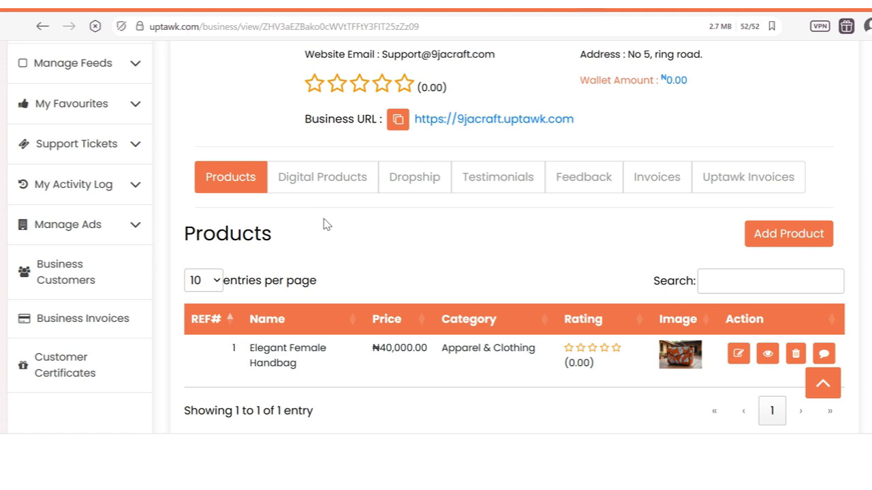
Step: Show the Dropship tab and browse items like Women's lightweight pajamas and Chunky High Heels Shoe
{"action": "left_click", "coordinate": [417, 184]}
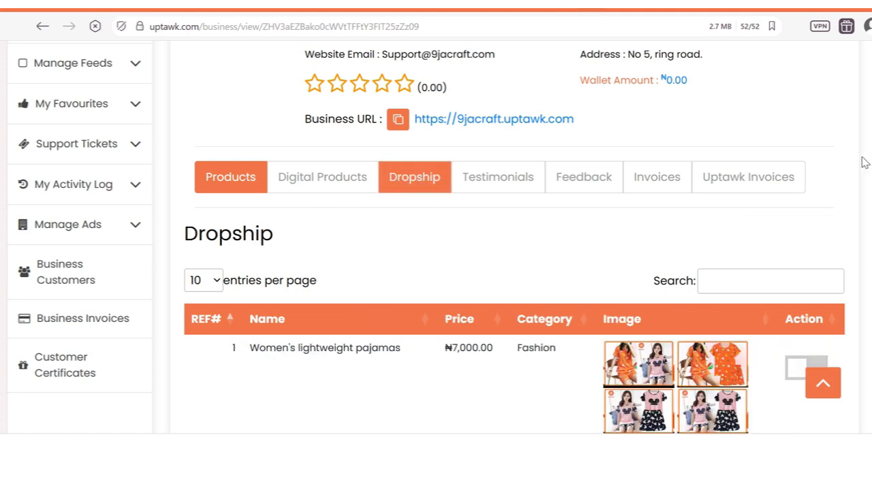
{"action": "scroll", "coordinate": [864, 162], "scroll_direction": "down", "scroll_amount": 15}
{"action": "scroll", "coordinate": [858, 272], "scroll_direction": "down", "scroll_amount": 10}
{"action": "scroll", "coordinate": [858, 272], "scroll_direction": "up", "scroll_amount": 20}
{"action": "scroll", "coordinate": [853, 153], "scroll_direction": "up", "scroll_amount": 2}
{"action": "scroll", "coordinate": [861, 177], "scroll_direction": "down", "scroll_amount": 4}
{"action": "scroll", "coordinate": [862, 167], "scroll_direction": "up", "scroll_amount": 2}
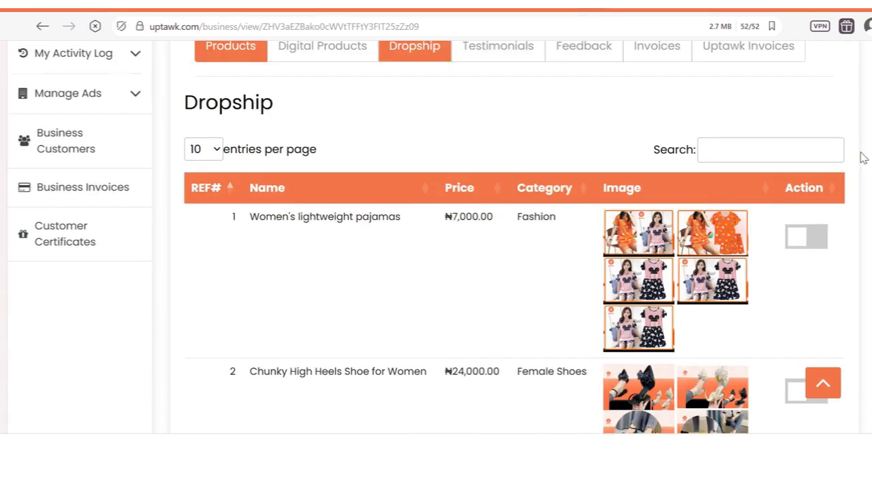
{"action": "scroll", "coordinate": [863, 157], "scroll_direction": "up", "scroll_amount": 3}
{"action": "scroll", "coordinate": [863, 157], "scroll_direction": "down", "scroll_amount": 2}
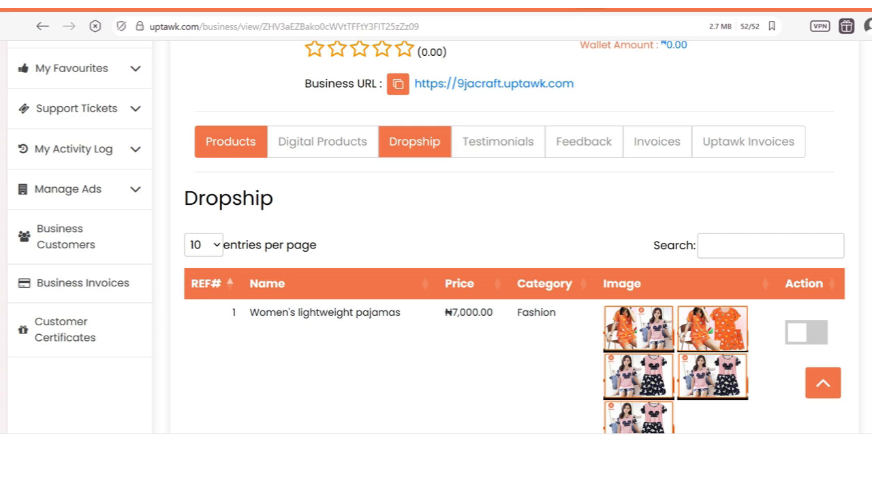
{"action": "scroll", "coordinate": [833, 228], "scroll_direction": "down", "scroll_amount": 1}
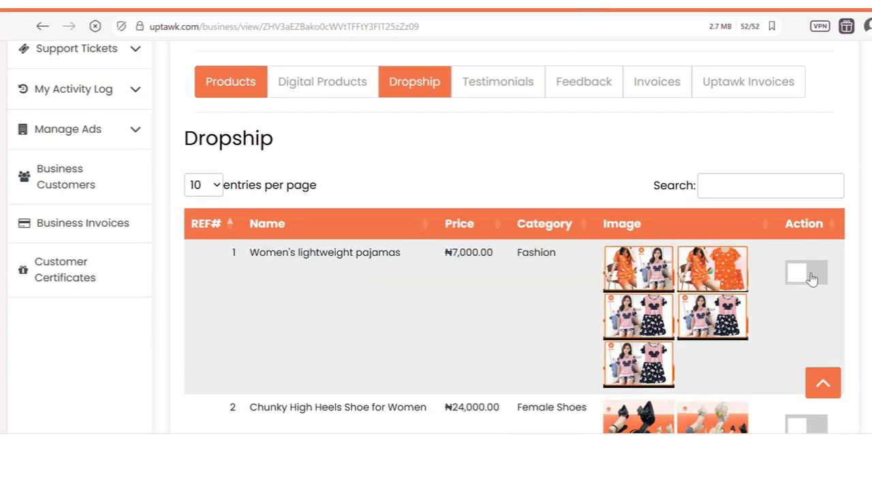
Step: Switch on Women's lightweight pajamas (₦7,000.00) for 9jaCraft and dismiss the success message
{"action": "left_click", "coordinate": [811, 279]}
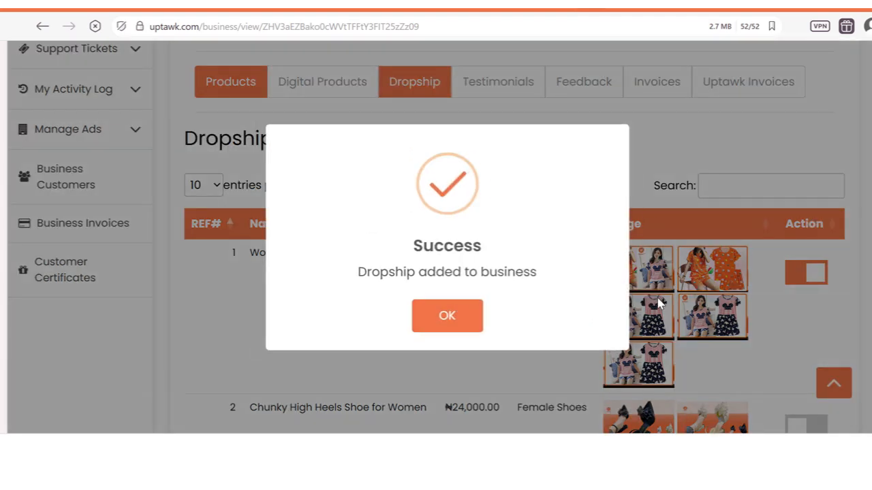
{"action": "left_click", "coordinate": [463, 316]}
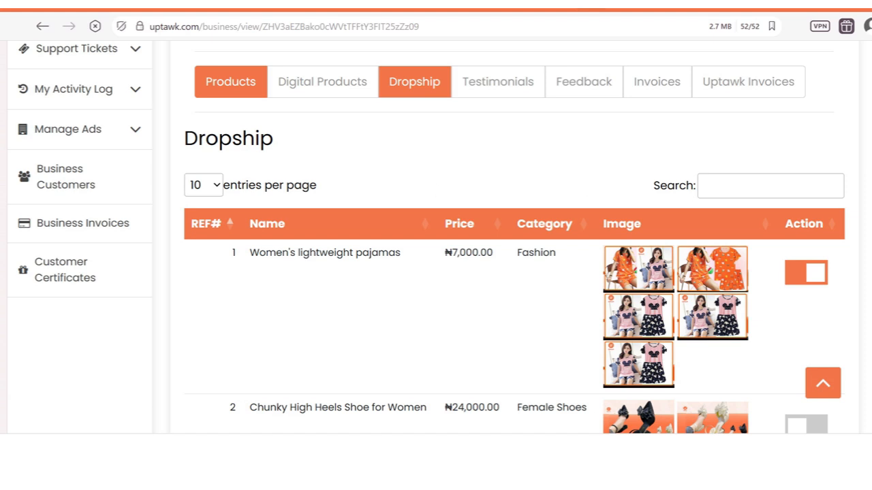
{"action": "scroll", "coordinate": [436, 239], "scroll_direction": "up", "scroll_amount": 3}
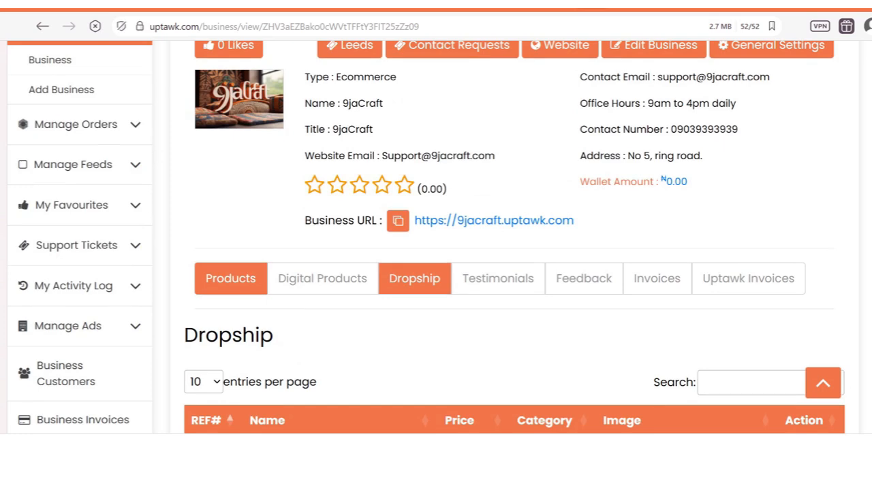
{"action": "scroll", "coordinate": [668, 298], "scroll_direction": "up", "scroll_amount": 3}
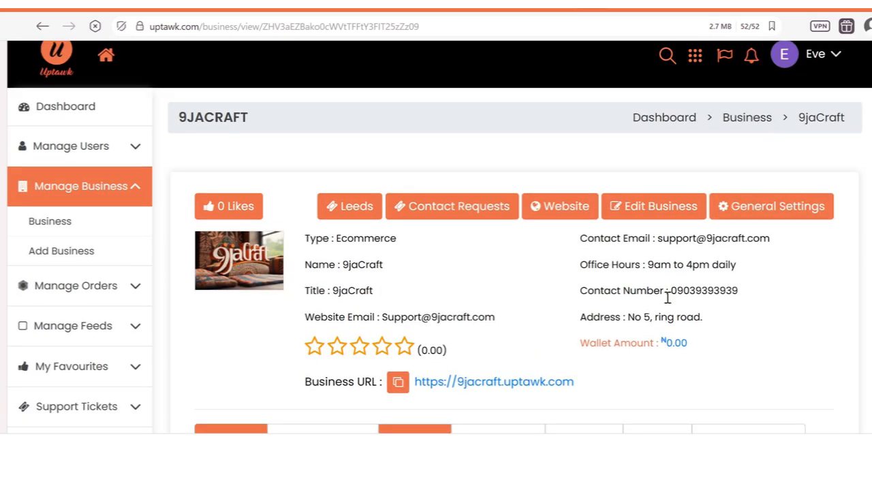
Step: Open the 9jacraft.uptawk.com storefront and scroll down to Our Products and back
{"action": "left_click", "coordinate": [509, 387]}
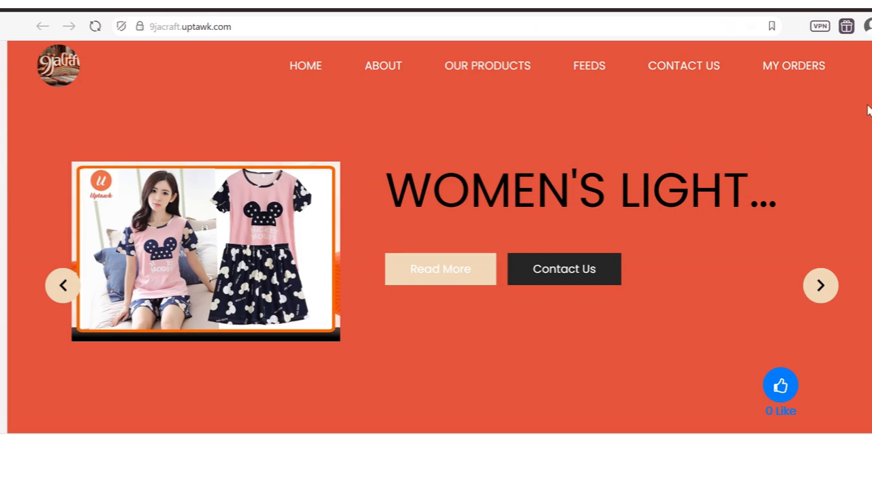
{"action": "scroll", "coordinate": [439, 237], "scroll_direction": "down", "scroll_amount": 8}
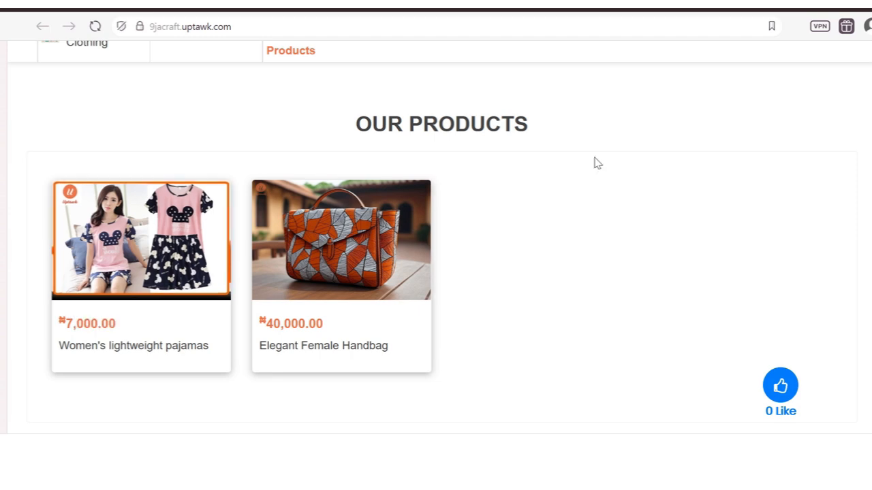
{"action": "scroll", "coordinate": [436, 238], "scroll_direction": "up", "scroll_amount": 5}
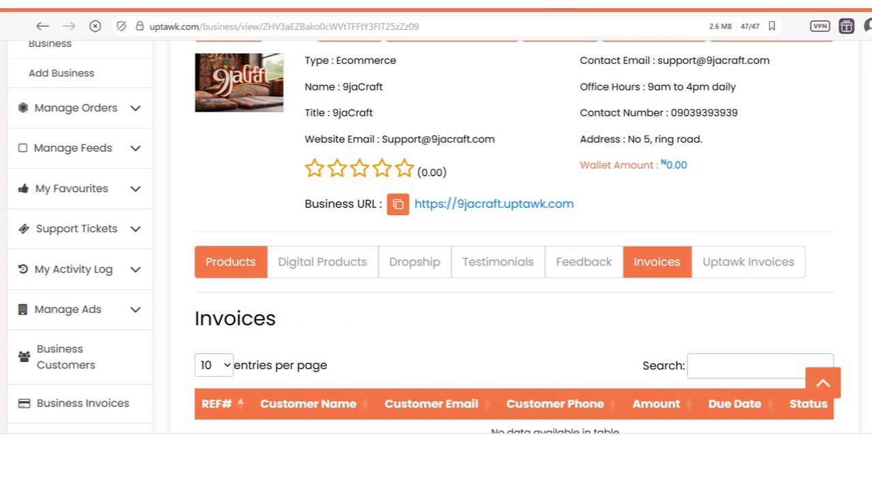
Step: Scroll around 9jaCraft's business page to view its empty Invoices section
{"action": "scroll", "coordinate": [436, 238], "scroll_direction": "down", "scroll_amount": 2}
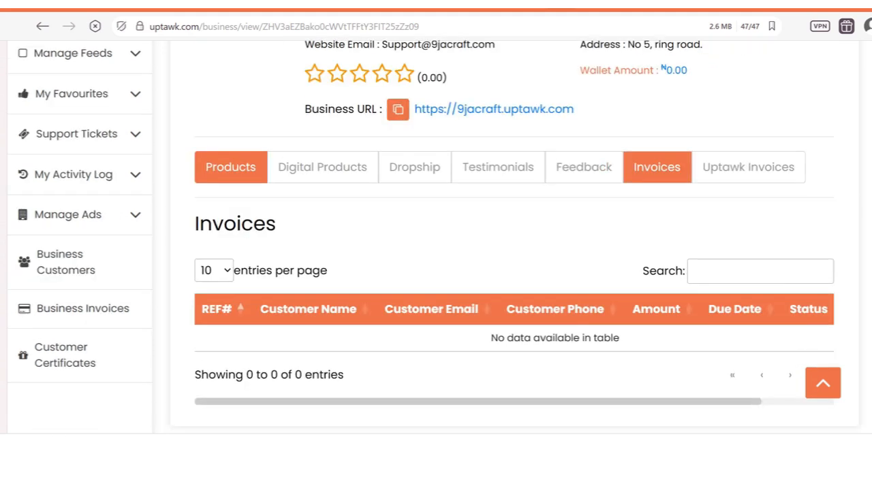
{"action": "scroll", "coordinate": [436, 239], "scroll_direction": "down", "scroll_amount": 1}
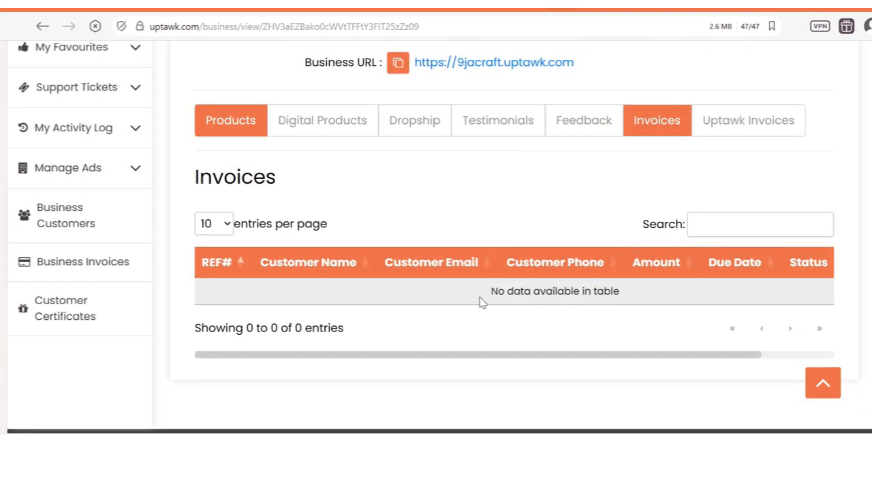
{"action": "scroll", "coordinate": [440, 237], "scroll_direction": "up", "scroll_amount": 1}
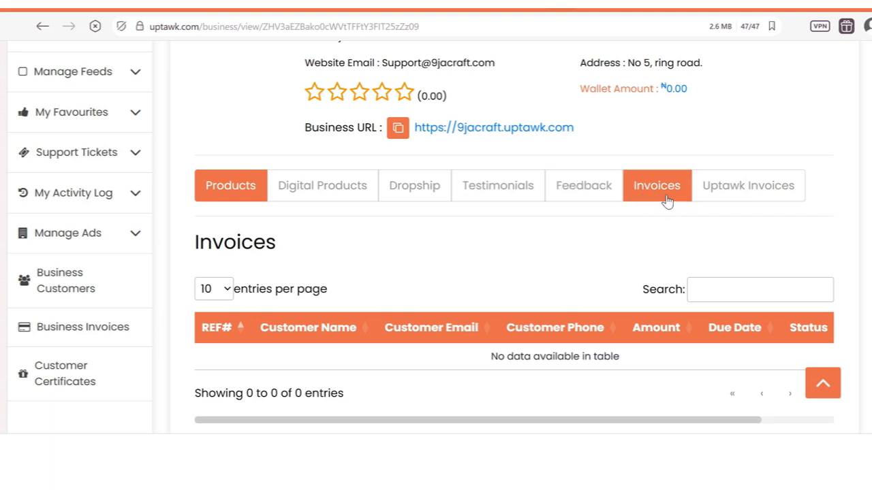
{"action": "scroll", "coordinate": [421, 238], "scroll_direction": "up", "scroll_amount": 1}
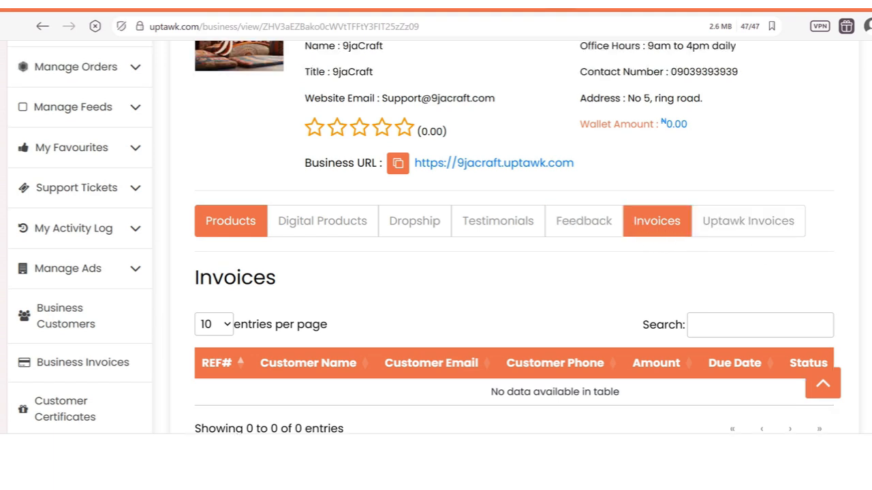
{"action": "scroll", "coordinate": [434, 237], "scroll_direction": "up", "scroll_amount": 2}
{"action": "scroll", "coordinate": [434, 238], "scroll_direction": "down", "scroll_amount": 1}
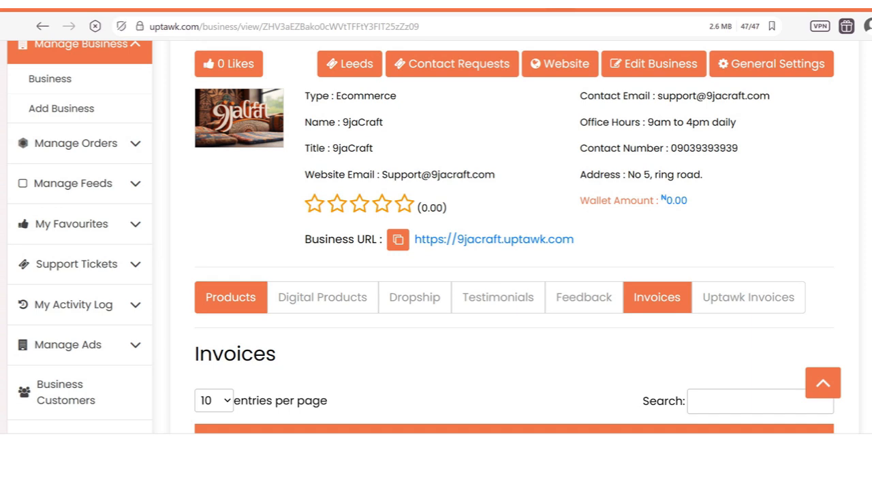
{"action": "scroll", "coordinate": [434, 238], "scroll_direction": "up", "scroll_amount": 1}
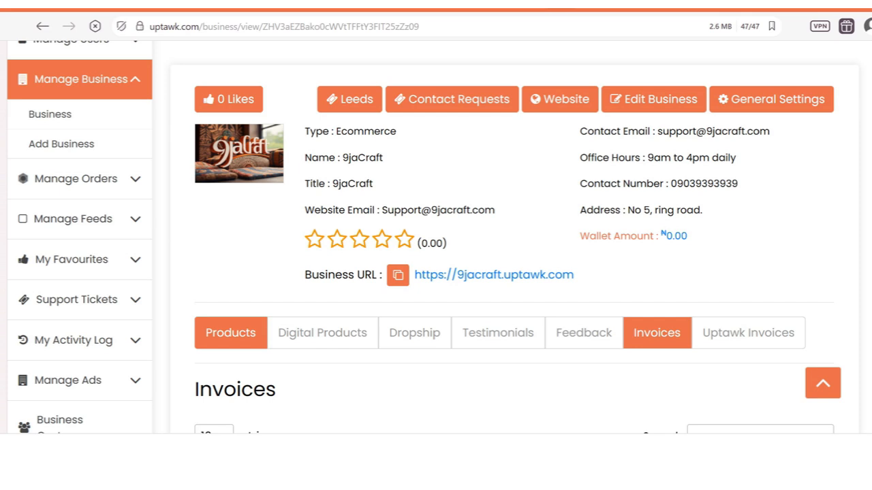
Step: Show 9jaCraft's Uptawk Invoices tab and scroll through its empty table of 0 entries
{"action": "scroll", "coordinate": [768, 236], "scroll_direction": "down", "scroll_amount": 1}
{"action": "left_click", "coordinate": [769, 236]}
{"action": "scroll", "coordinate": [508, 238], "scroll_direction": "down", "scroll_amount": 2}
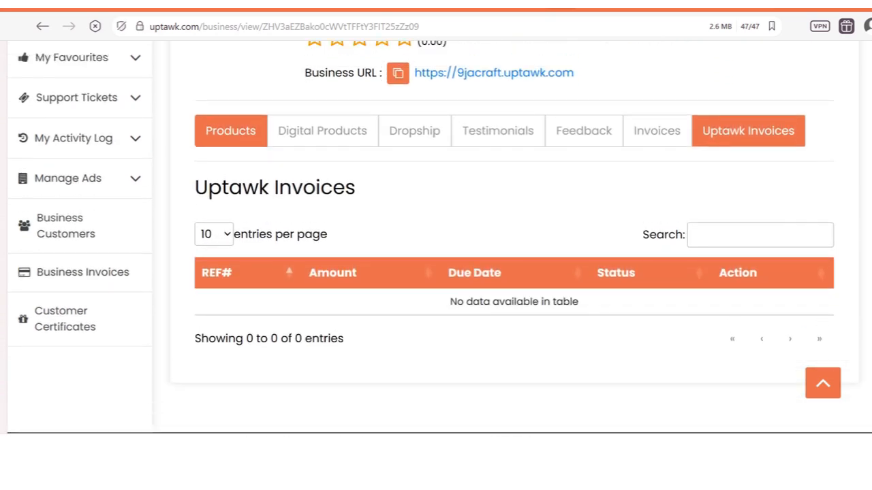
{"action": "scroll", "coordinate": [439, 237], "scroll_direction": "up", "scroll_amount": 1}
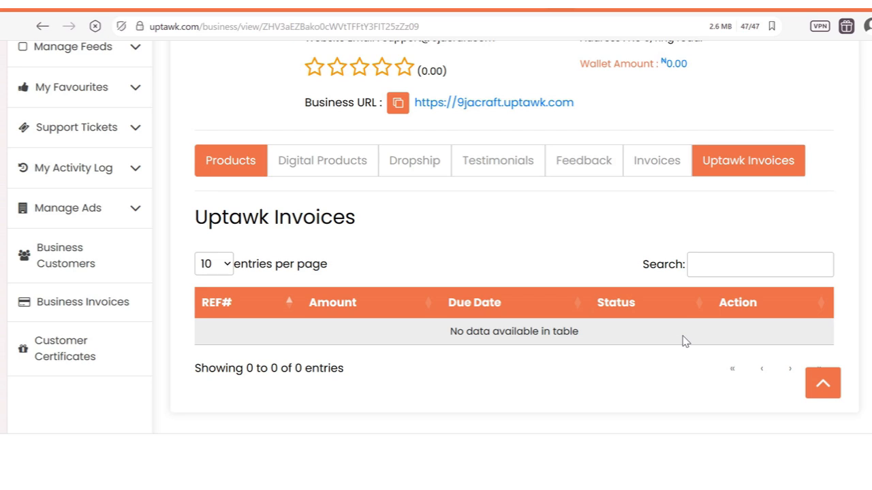
{"action": "scroll", "coordinate": [816, 303], "scroll_direction": "up", "scroll_amount": 1}
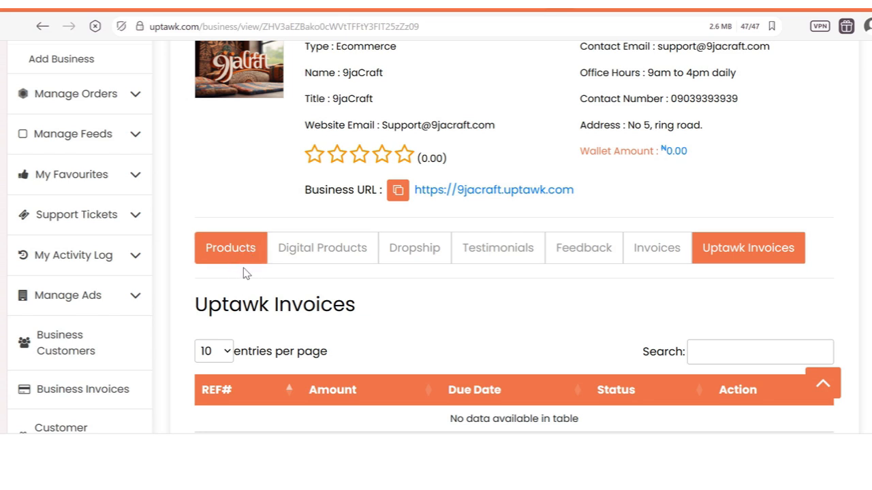
Step: Step through 9jaCraft's Digital Products, Dropship, Testimonials and Feedback tabs, ending on 'No review found'
{"action": "left_click", "coordinate": [336, 259]}
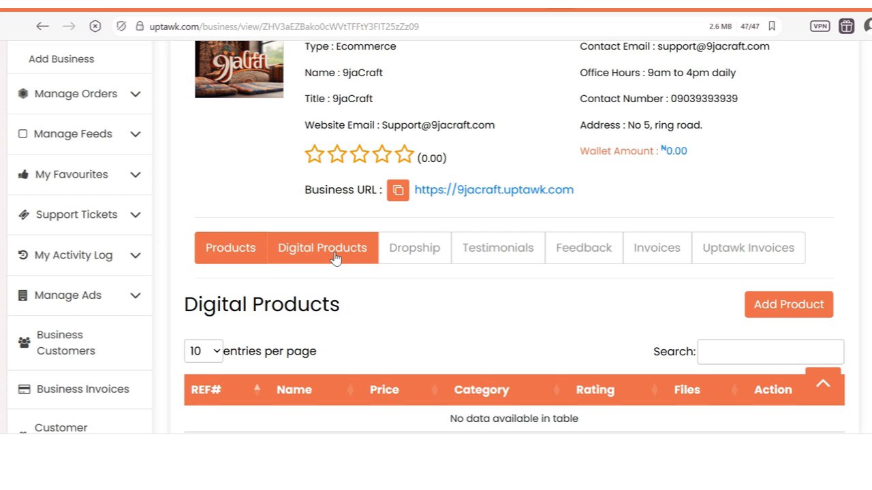
{"action": "left_click", "coordinate": [408, 254]}
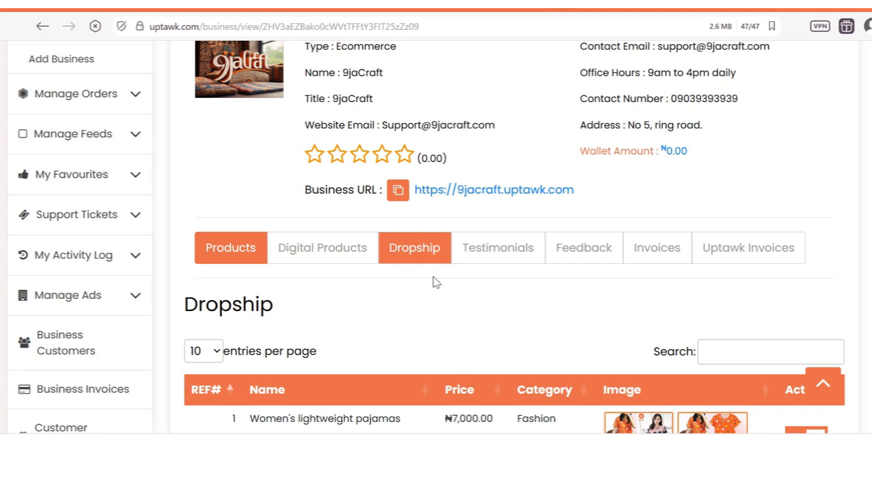
{"action": "left_click", "coordinate": [496, 250]}
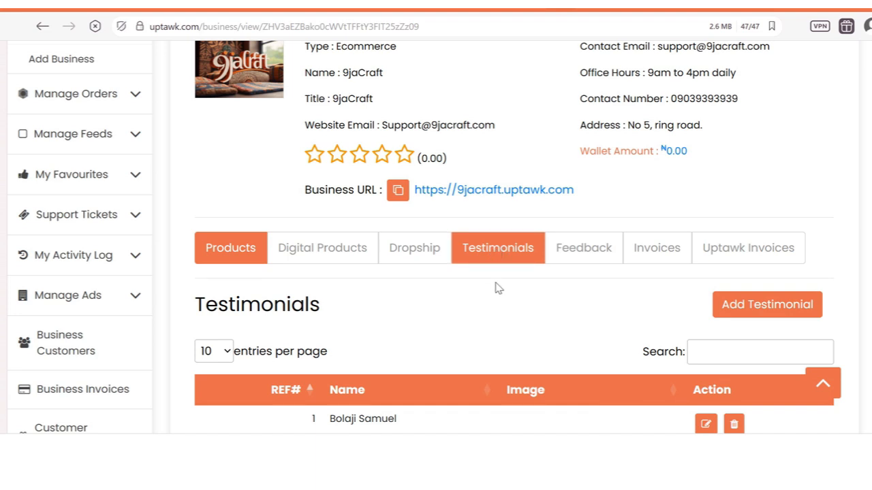
{"action": "left_click", "coordinate": [593, 247]}
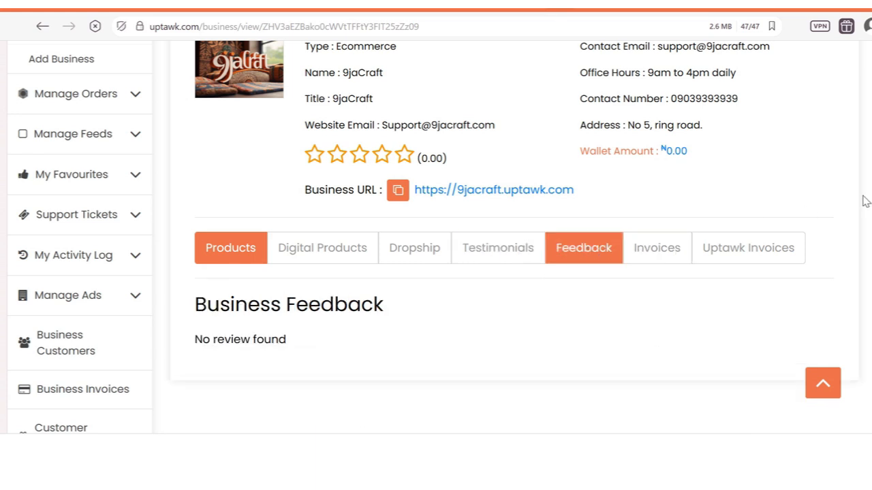
{"action": "scroll", "coordinate": [439, 237], "scroll_direction": "down", "scroll_amount": 1}
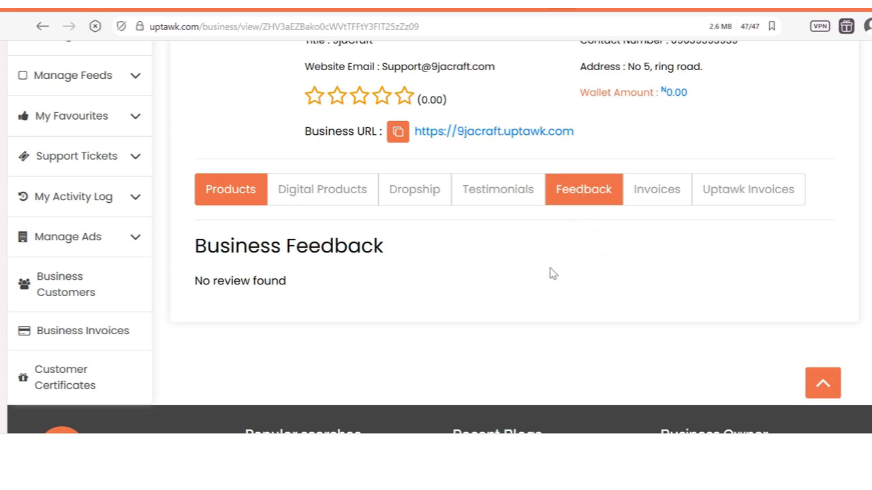
Step: Switch to 9jaCraft's Invoices tab and review its empty table of 0 entries
{"action": "left_click", "coordinate": [657, 203]}
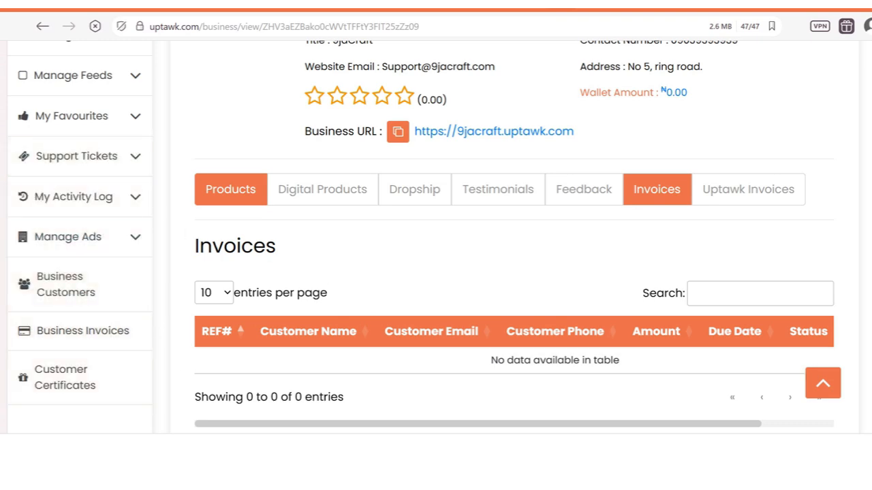
{"action": "scroll", "coordinate": [657, 189], "scroll_direction": "up", "scroll_amount": 4}
{"action": "scroll", "coordinate": [657, 190], "scroll_direction": "down", "scroll_amount": 2}
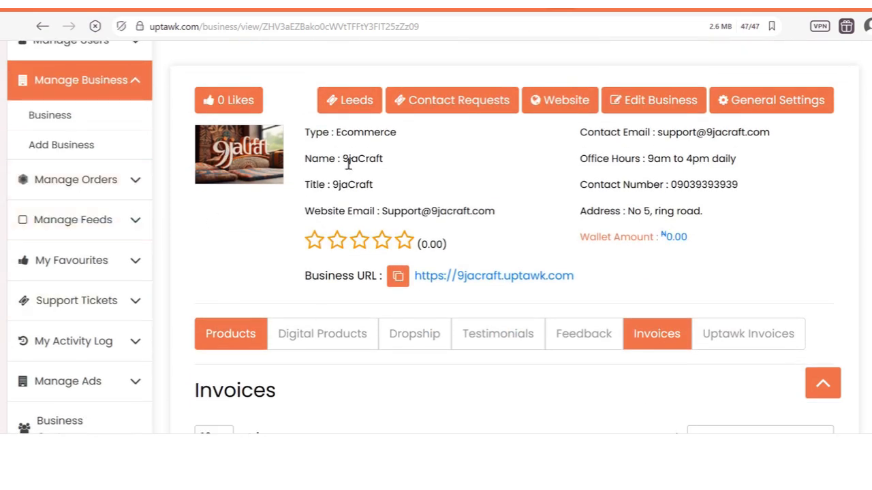
{"action": "scroll", "coordinate": [861, 165], "scroll_direction": "up", "scroll_amount": 2}
{"action": "scroll", "coordinate": [861, 165], "scroll_direction": "down", "scroll_amount": 2}
{"action": "scroll", "coordinate": [629, 212], "scroll_direction": "up", "scroll_amount": 1}
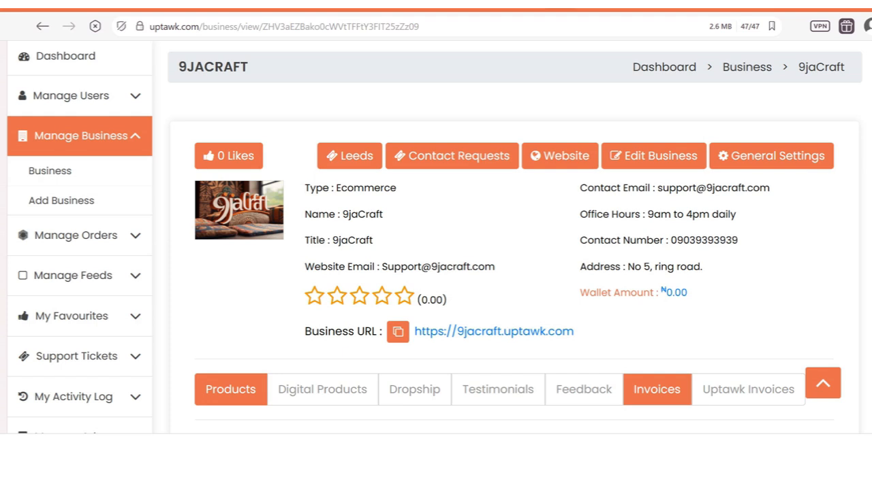
{"action": "scroll", "coordinate": [435, 238], "scroll_direction": "down", "scroll_amount": 2}
{"action": "scroll", "coordinate": [436, 239], "scroll_direction": "down", "scroll_amount": 1}
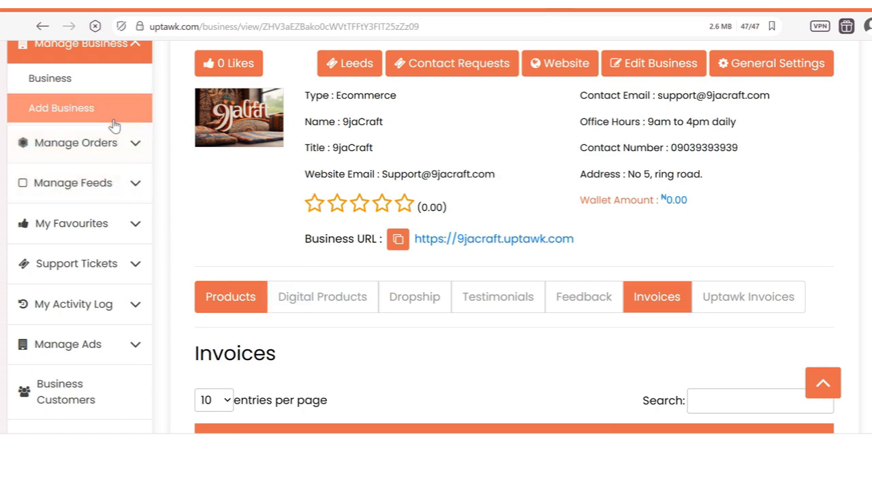
{"action": "scroll", "coordinate": [436, 238], "scroll_direction": "down", "scroll_amount": 5}
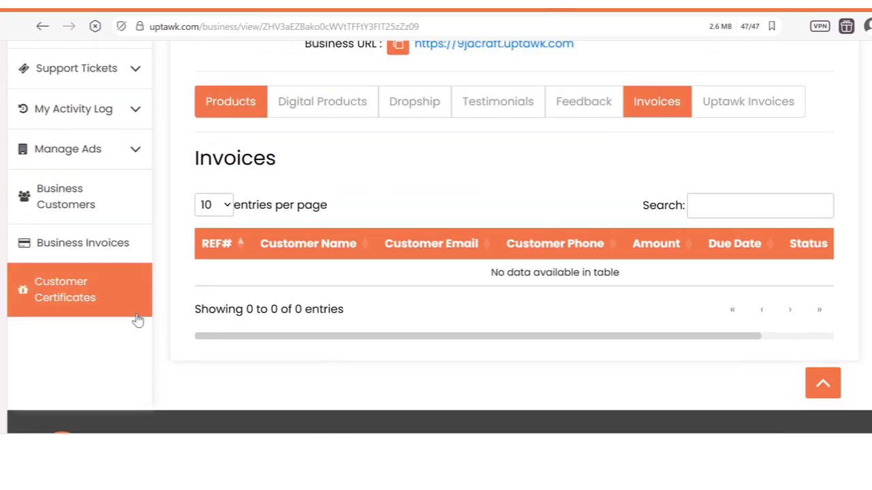
Step: Go to the sidebar's Business Invoices page, showing no Pending invoices
{"action": "left_click", "coordinate": [115, 251]}
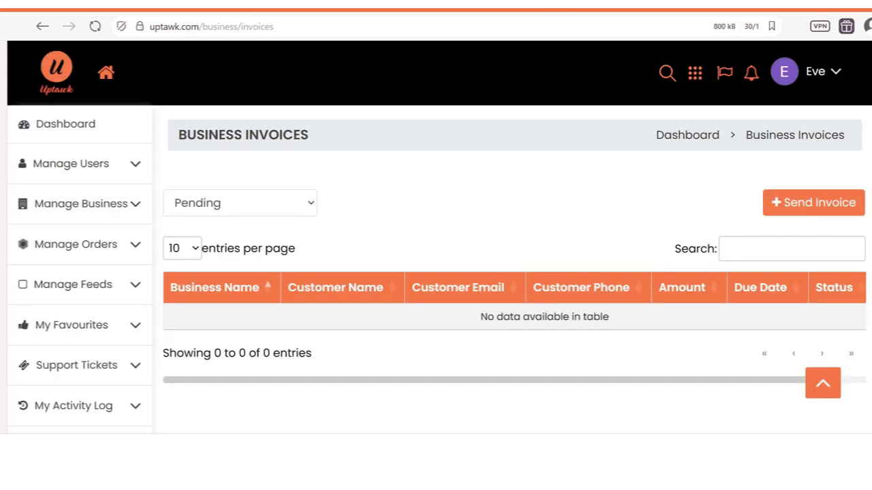
Step: Start a Send Invoice form with 9jaCraft selected as the business
{"action": "left_click", "coordinate": [792, 204]}
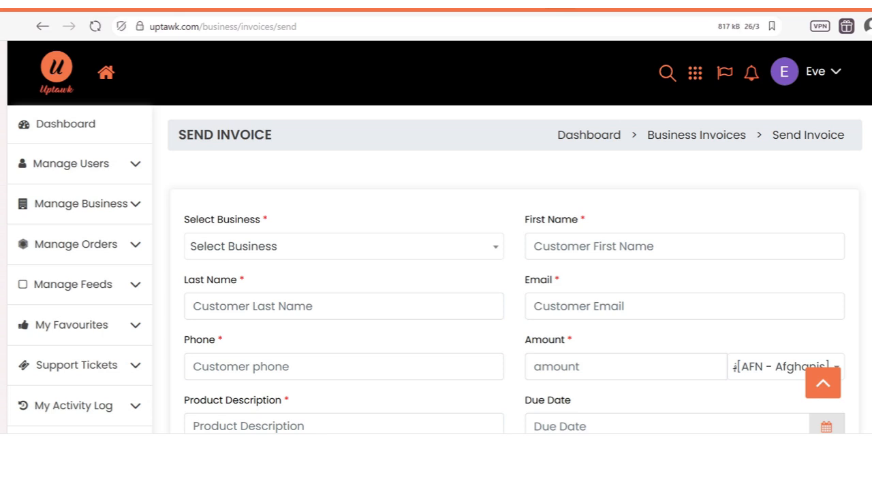
{"action": "scroll", "coordinate": [792, 206], "scroll_direction": "down", "scroll_amount": 2}
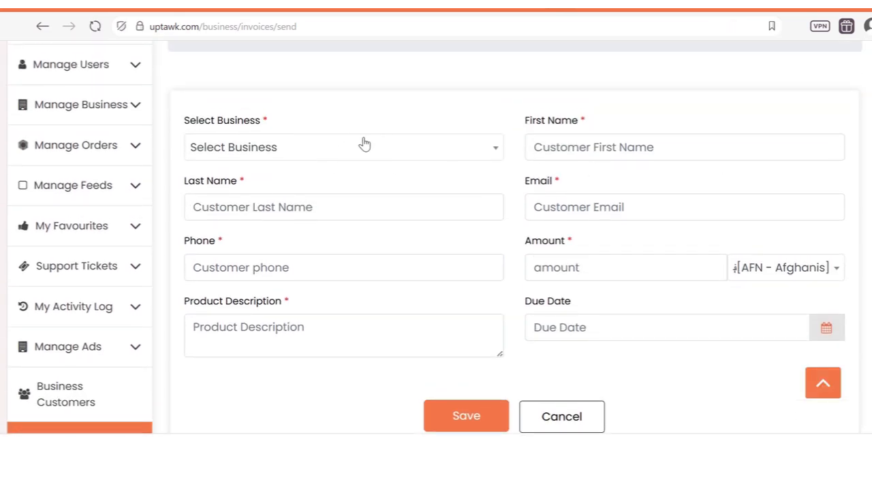
{"action": "left_click", "coordinate": [273, 148]}
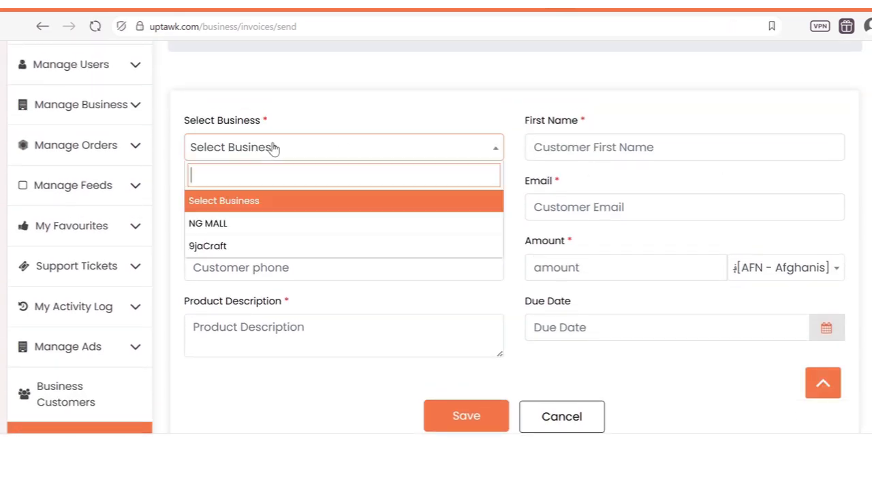
{"action": "left_click", "coordinate": [289, 248]}
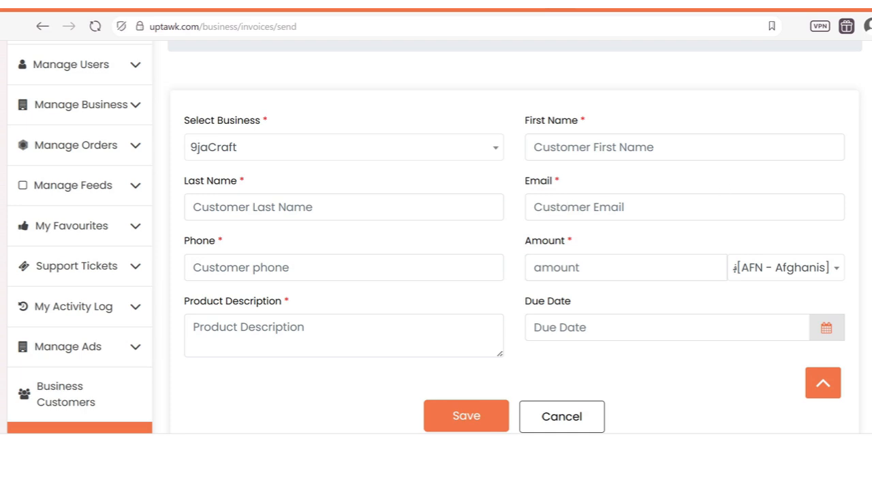
{"action": "scroll", "coordinate": [486, 204], "scroll_direction": "down", "scroll_amount": 1}
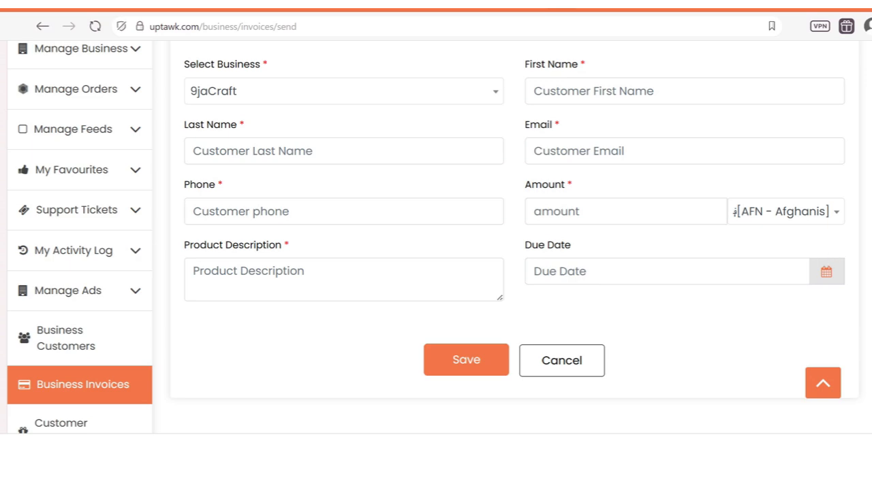
{"action": "scroll", "coordinate": [436, 238], "scroll_direction": "up", "scroll_amount": 2}
{"action": "scroll", "coordinate": [436, 238], "scroll_direction": "down", "scroll_amount": 3}
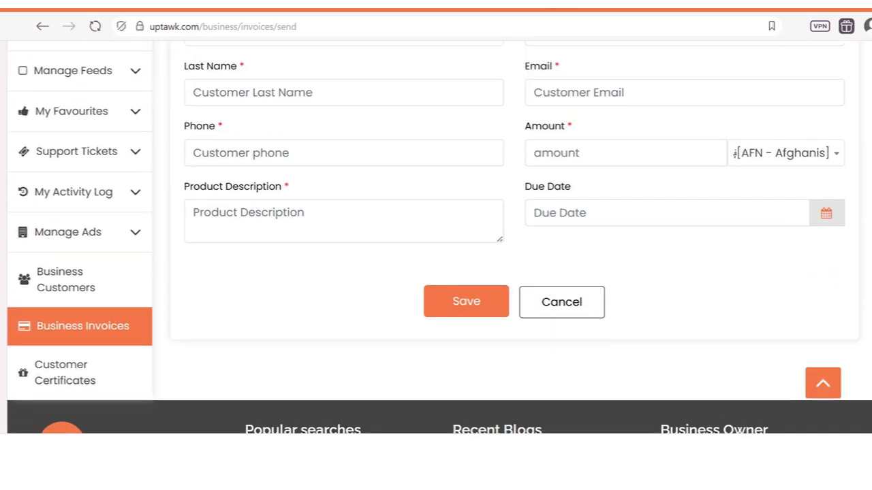
{"action": "scroll", "coordinate": [436, 238], "scroll_direction": "up", "scroll_amount": 3}
{"action": "scroll", "coordinate": [436, 239], "scroll_direction": "down", "scroll_amount": 2}
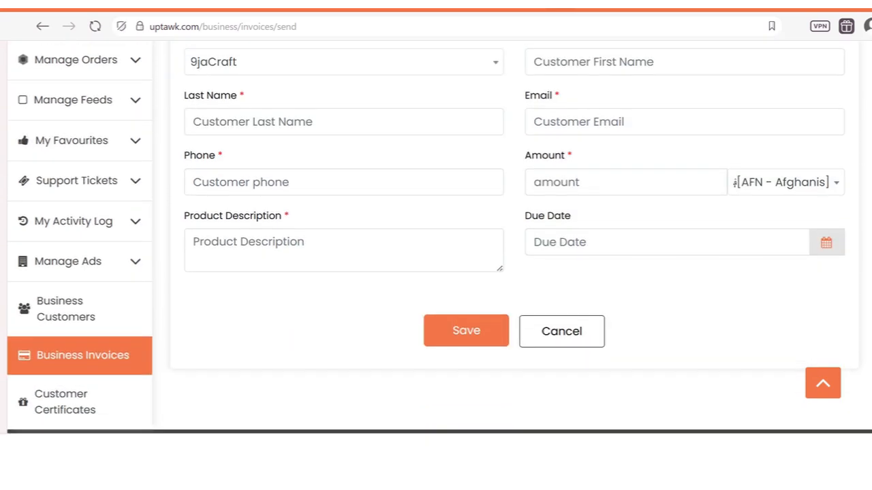
{"action": "scroll", "coordinate": [436, 238], "scroll_direction": "up", "scroll_amount": 1}
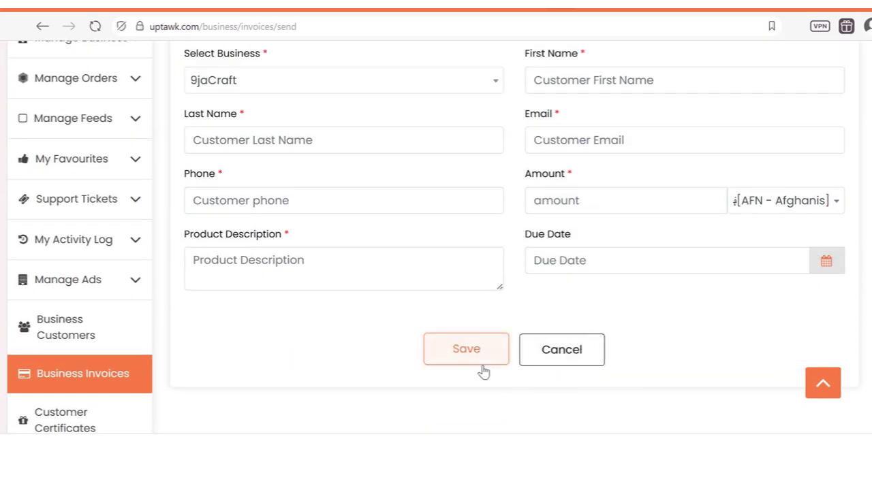
Step: Abandon the unsaved invoice and go back to 9jaCraft's business page
{"action": "key", "text": "alt+Left"}
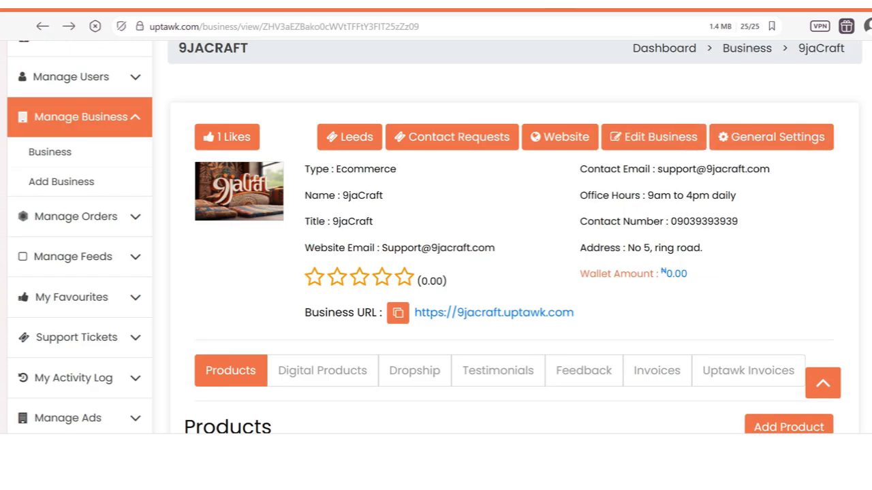
{"action": "scroll", "coordinate": [436, 239], "scroll_direction": "down", "scroll_amount": 1}
{"action": "scroll", "coordinate": [435, 238], "scroll_direction": "up", "scroll_amount": 2}
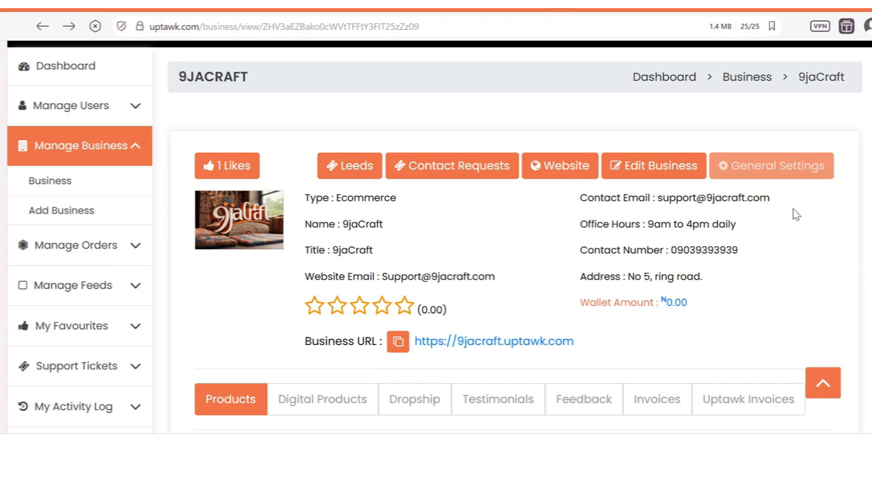
Step: Bring up 9jaCraft's General Settings CMS options, showing the red banner gradient and About Us image
{"action": "left_click", "coordinate": [749, 170]}
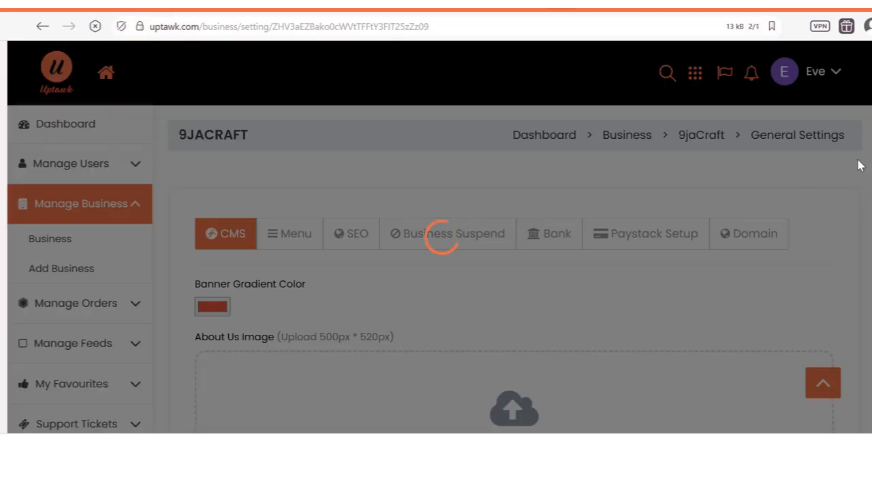
{"action": "scroll", "coordinate": [436, 272], "scroll_direction": "down", "scroll_amount": 1}
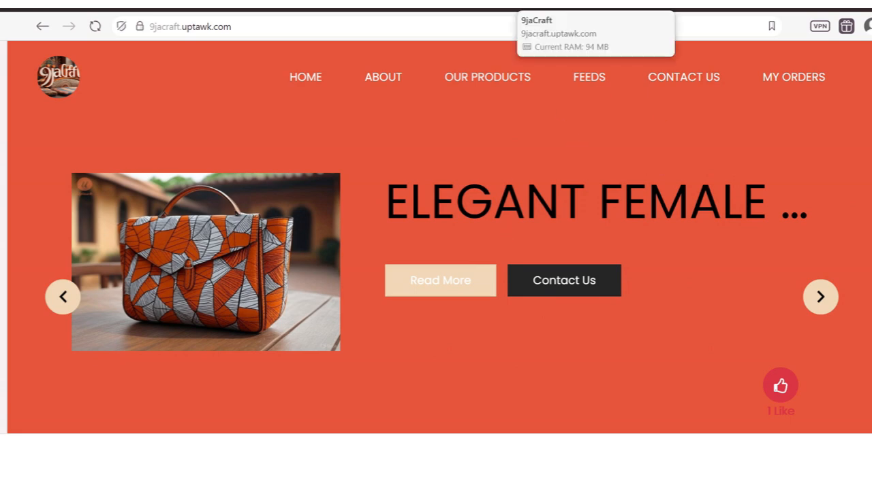
{"action": "left_click", "coordinate": [553, 5]}
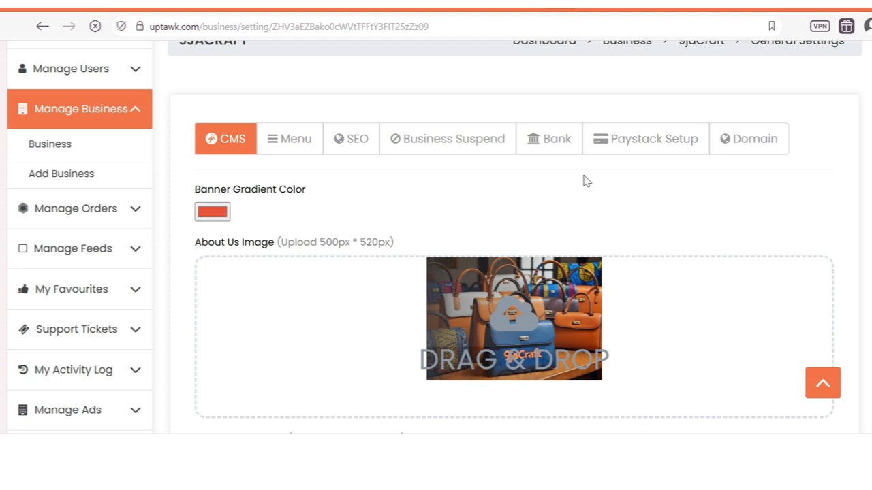
Step: Change the banner gradient colour to blue (RGB 62, 74, 234) and save the settings
{"action": "left_click", "coordinate": [220, 214]}
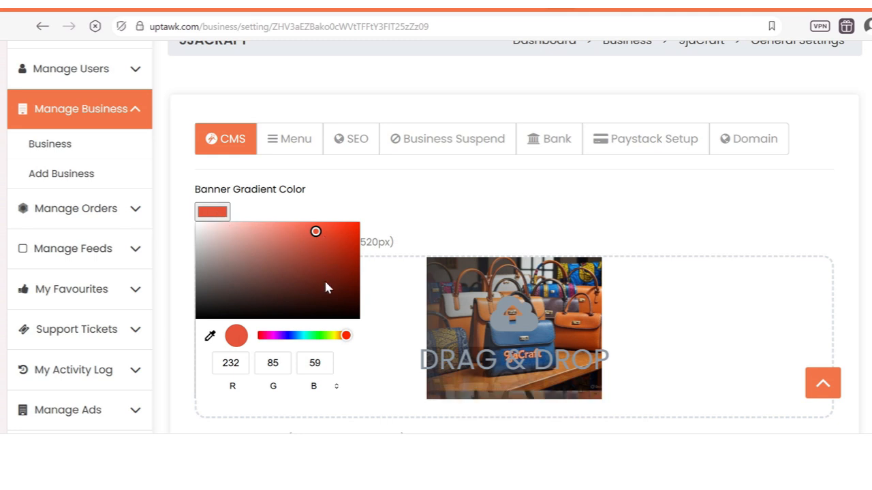
{"action": "left_click", "coordinate": [288, 337]}
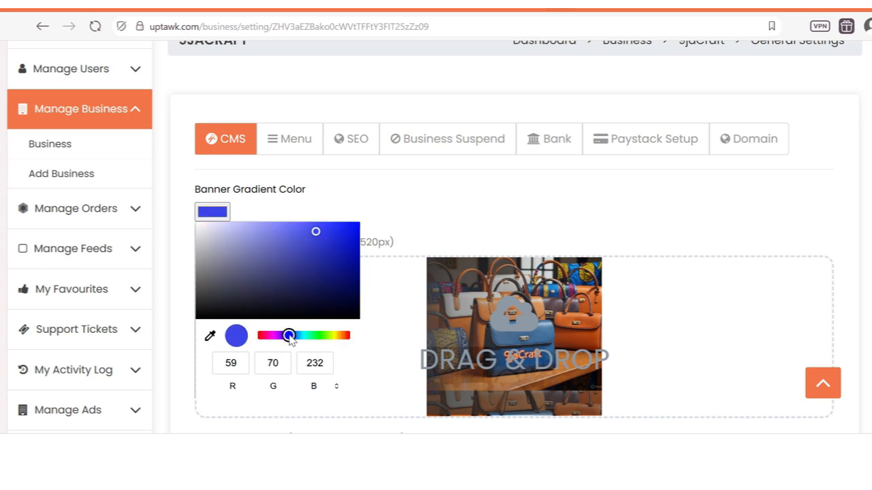
{"action": "left_click", "coordinate": [307, 236]}
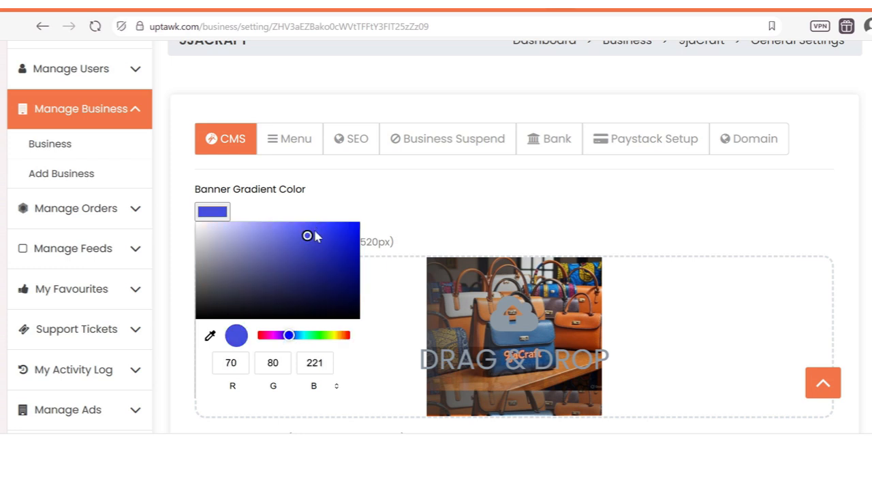
{"action": "left_click", "coordinate": [315, 232]}
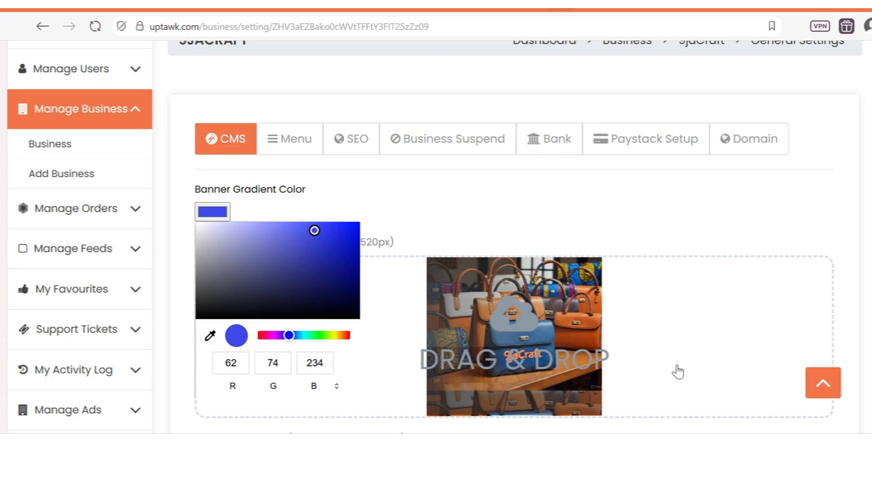
{"action": "left_click", "coordinate": [669, 192]}
{"action": "scroll", "coordinate": [593, 253], "scroll_direction": "down", "scroll_amount": 7}
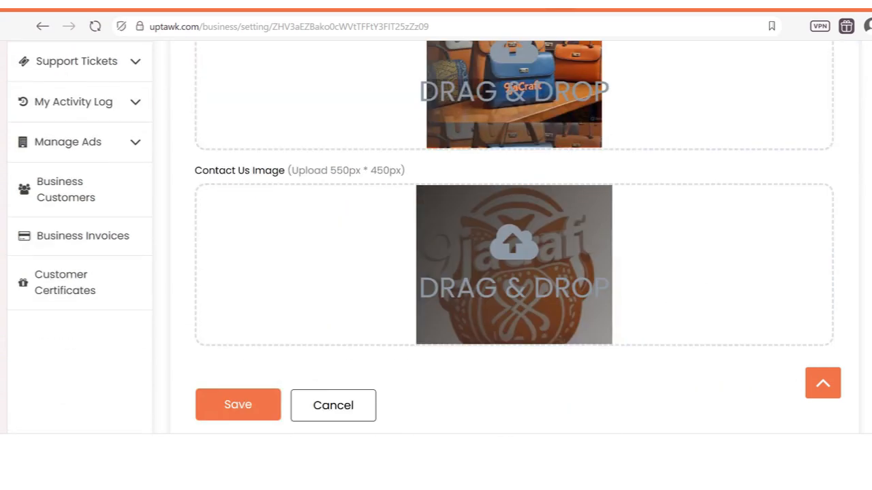
{"action": "left_click", "coordinate": [247, 207]}
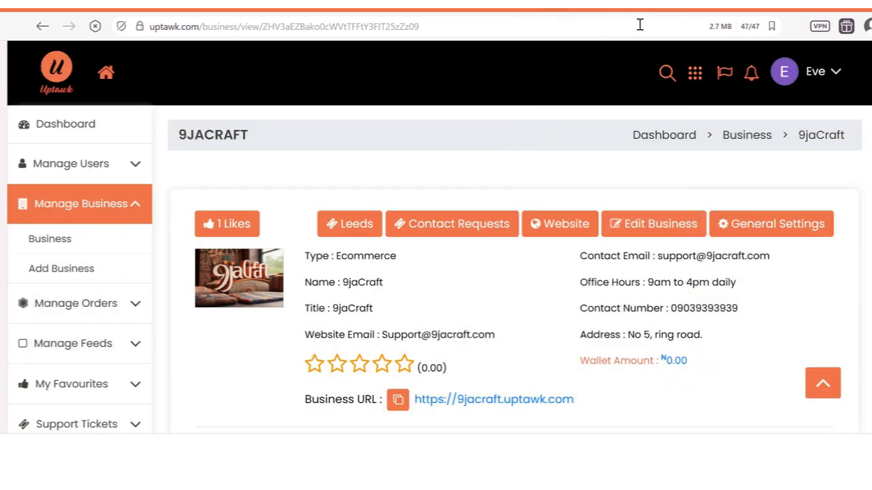
Step: Reload the 9jaCraft storefront to view the blue banner, then return to the admin business page
{"action": "left_click", "coordinate": [585, 4]}
{"action": "left_click", "coordinate": [501, 19]}
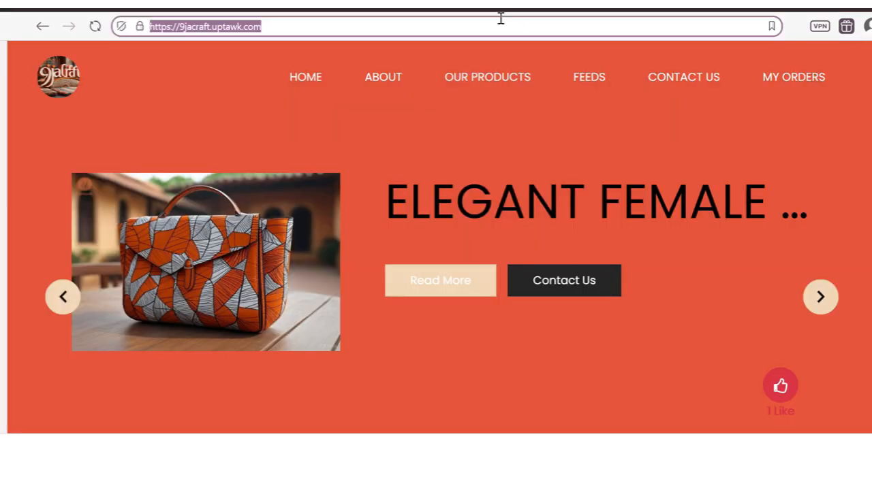
{"action": "key", "text": "Return"}
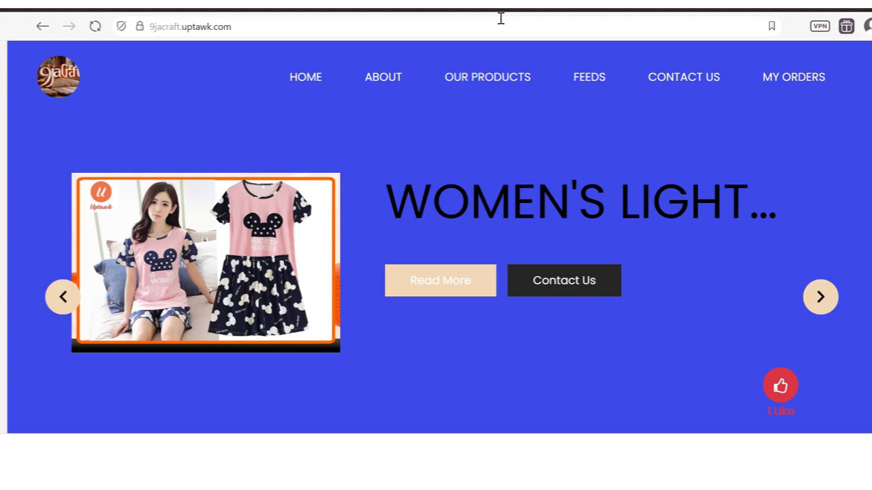
{"action": "scroll", "coordinate": [837, 161], "scroll_direction": "down", "scroll_amount": 5}
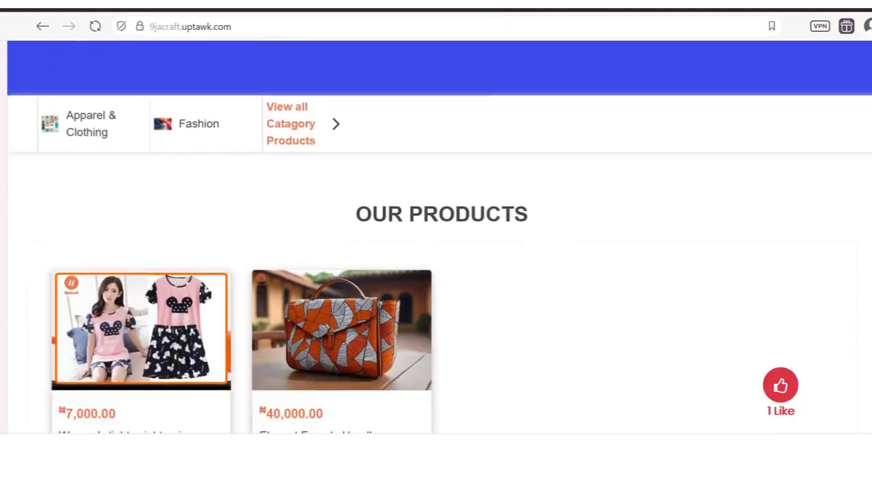
{"action": "scroll", "coordinate": [868, 121], "scroll_direction": "down", "scroll_amount": 10}
{"action": "scroll", "coordinate": [869, 121], "scroll_direction": "up", "scroll_amount": 12}
{"action": "scroll", "coordinate": [869, 121], "scroll_direction": "down", "scroll_amount": 10}
{"action": "scroll", "coordinate": [834, 101], "scroll_direction": "up", "scroll_amount": 15}
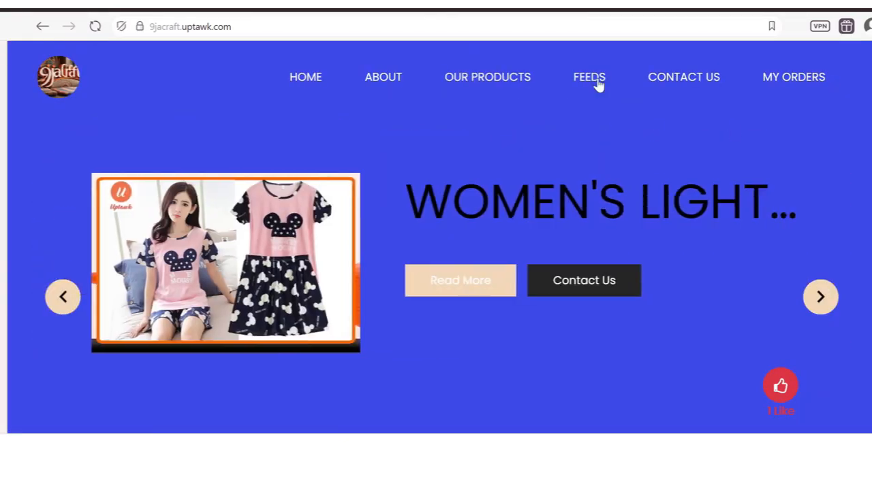
{"action": "left_click", "coordinate": [557, 4]}
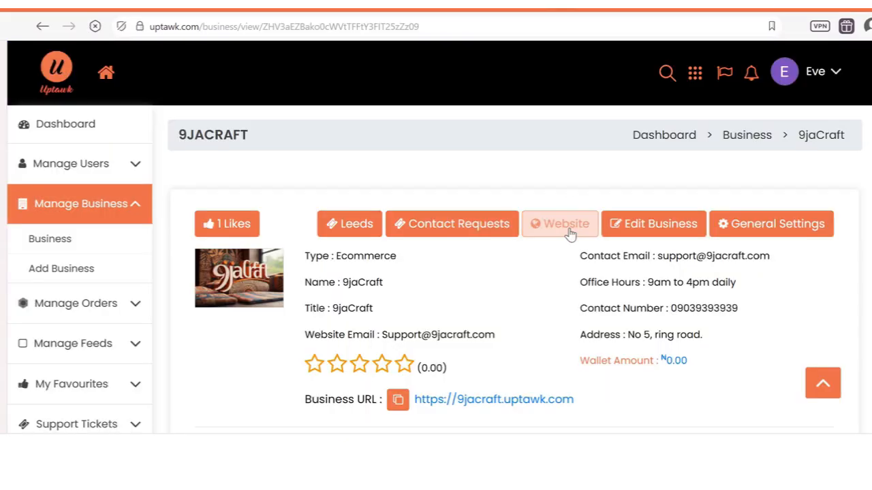
Step: In General Settings, set the banner gradient back to red-orange (RGB 229, 87, 62) and save
{"action": "left_click", "coordinate": [791, 227]}
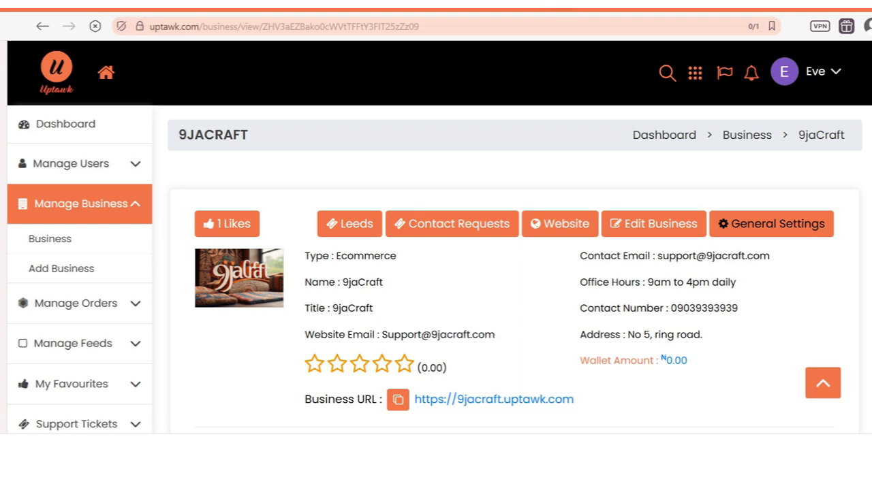
{"action": "scroll", "coordinate": [513, 272], "scroll_direction": "down", "scroll_amount": 3}
{"action": "scroll", "coordinate": [514, 273], "scroll_direction": "up", "scroll_amount": 2}
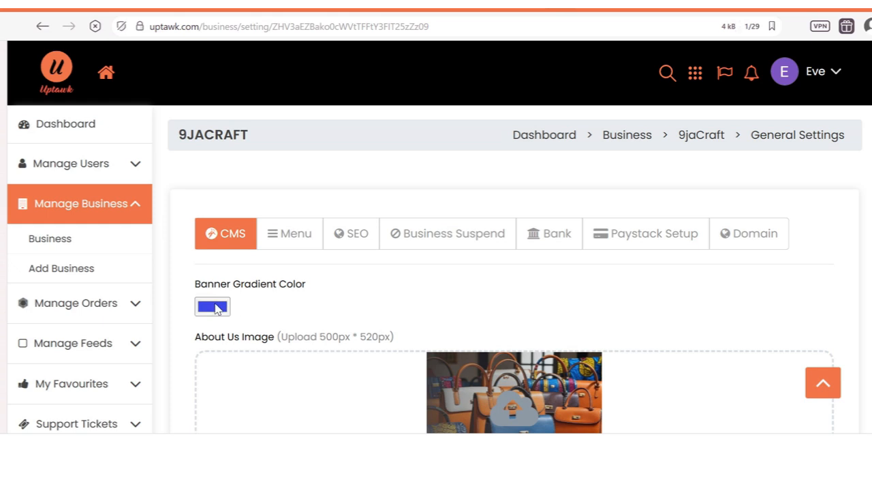
{"action": "left_click", "coordinate": [217, 308]}
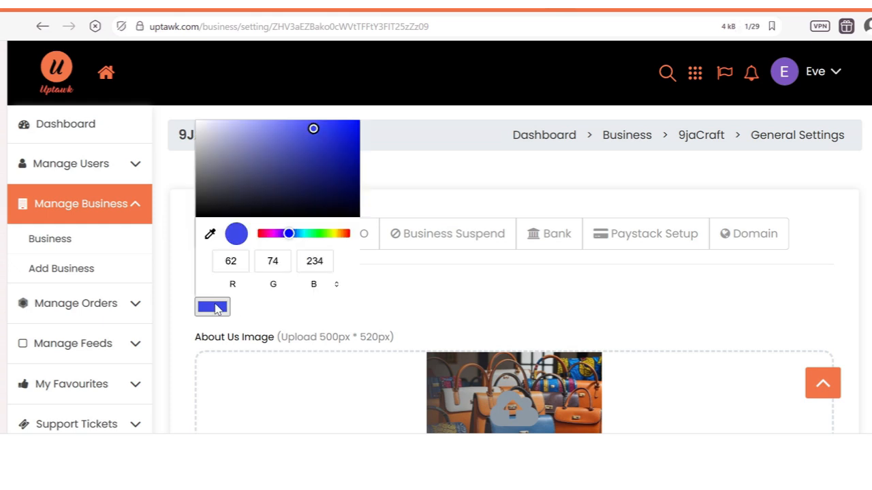
{"action": "left_click", "coordinate": [345, 234]}
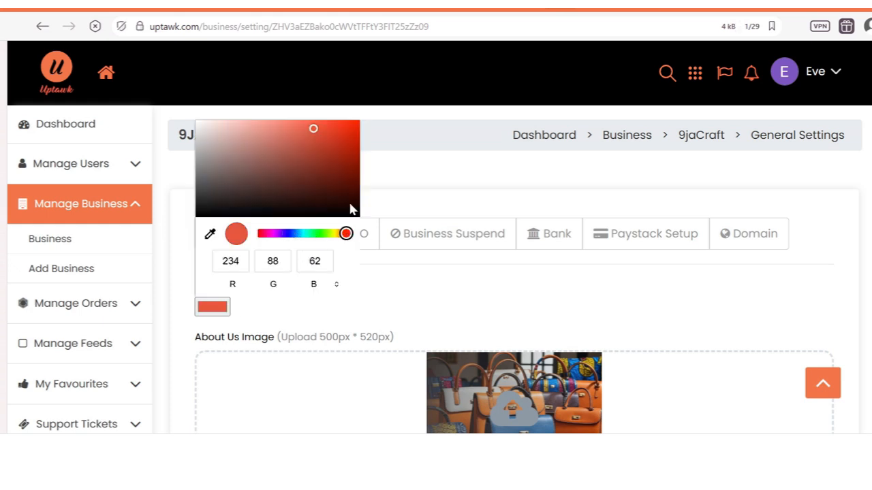
{"action": "left_click", "coordinate": [314, 131]}
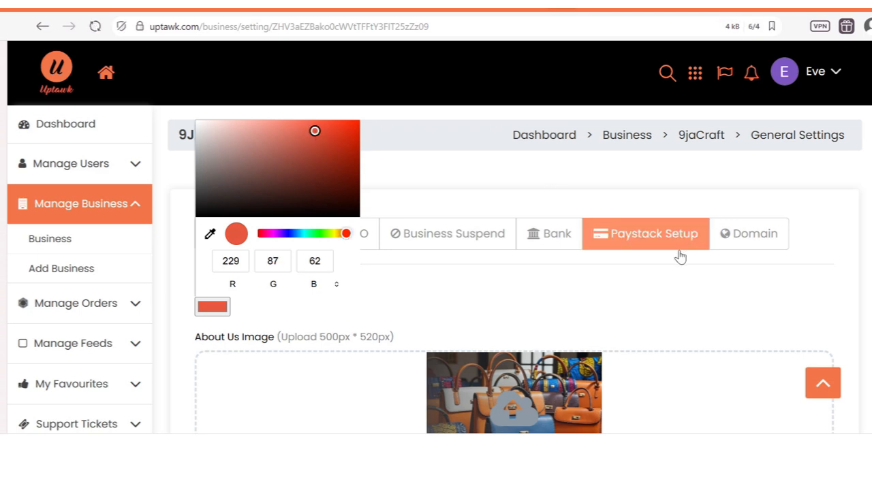
{"action": "scroll", "coordinate": [268, 218], "scroll_direction": "down", "scroll_amount": 10}
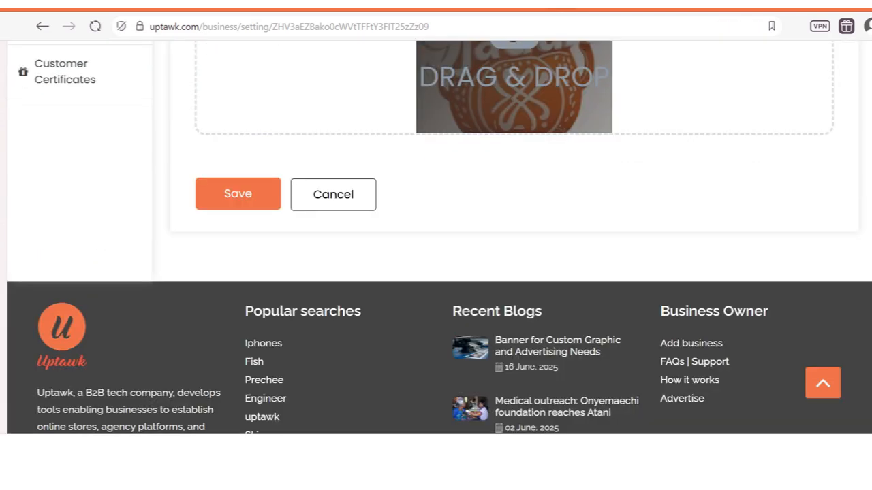
{"action": "left_click", "coordinate": [259, 209]}
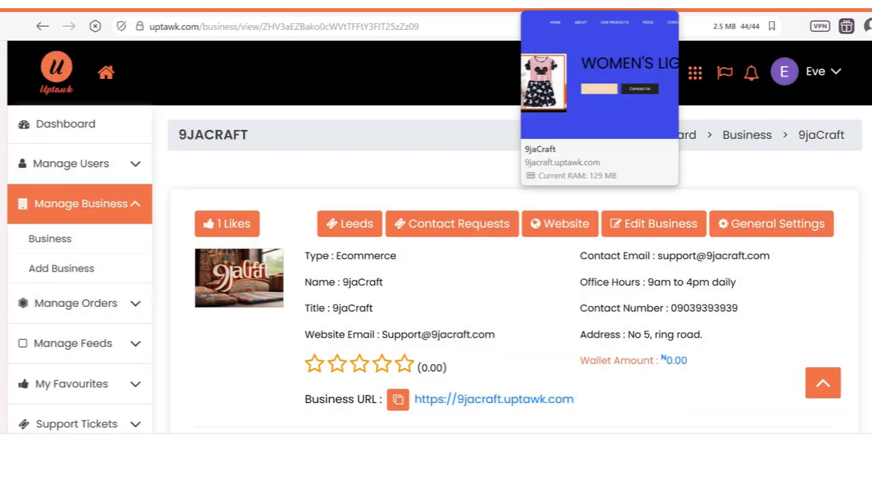
Step: Reload the storefront to see the red-orange banner, then return to 9jaCraft's business page
{"action": "left_click", "coordinate": [600, 4]}
{"action": "left_click", "coordinate": [538, 33]}
{"action": "key", "text": "Return"}
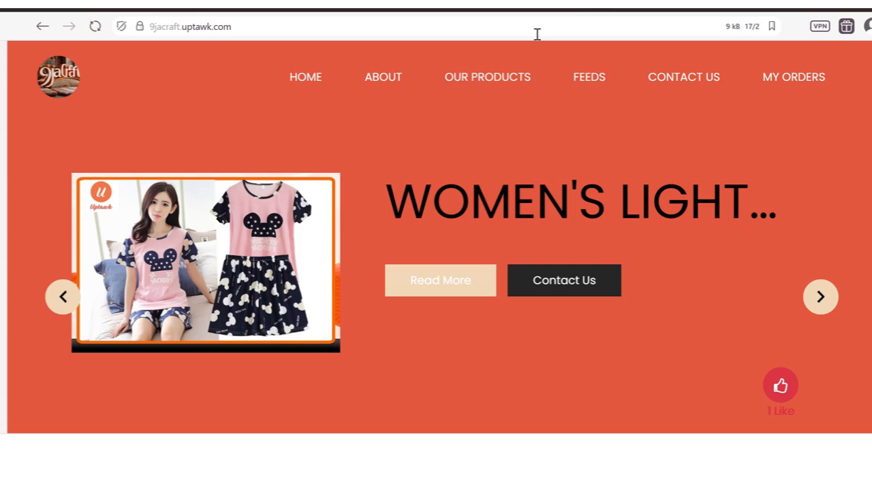
{"action": "left_click", "coordinate": [538, 4]}
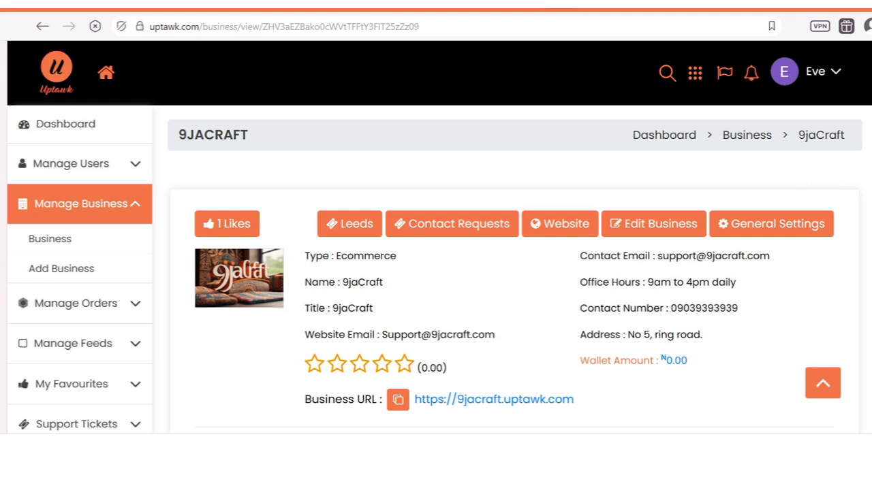
{"action": "scroll", "coordinate": [812, 168], "scroll_direction": "down", "scroll_amount": 2}
{"action": "scroll", "coordinate": [812, 169], "scroll_direction": "up", "scroll_amount": 1}
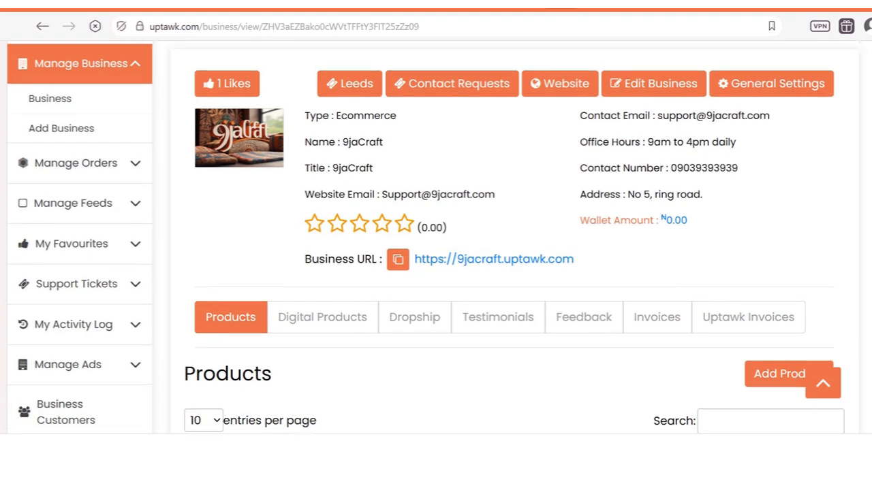
Step: Open 9jaCraft's General Settings and review the Menu links About, Our Products and Contact Us
{"action": "left_click", "coordinate": [749, 135]}
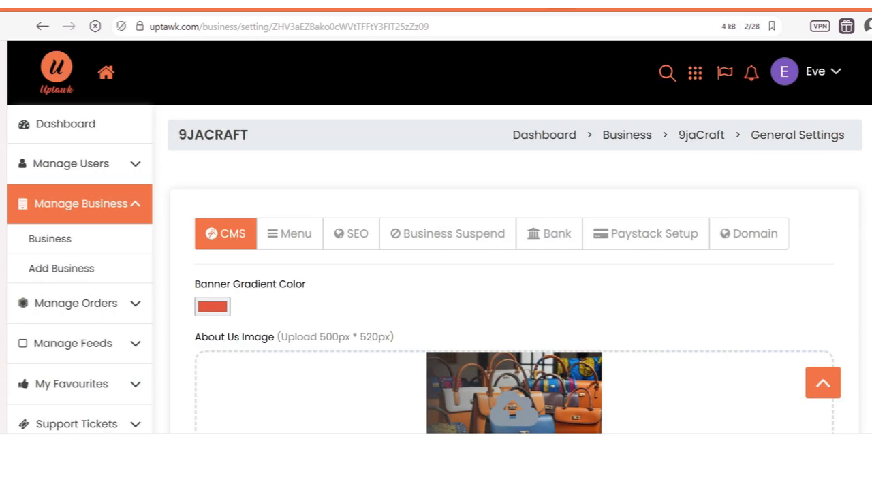
{"action": "scroll", "coordinate": [356, 195], "scroll_direction": "down", "scroll_amount": 1}
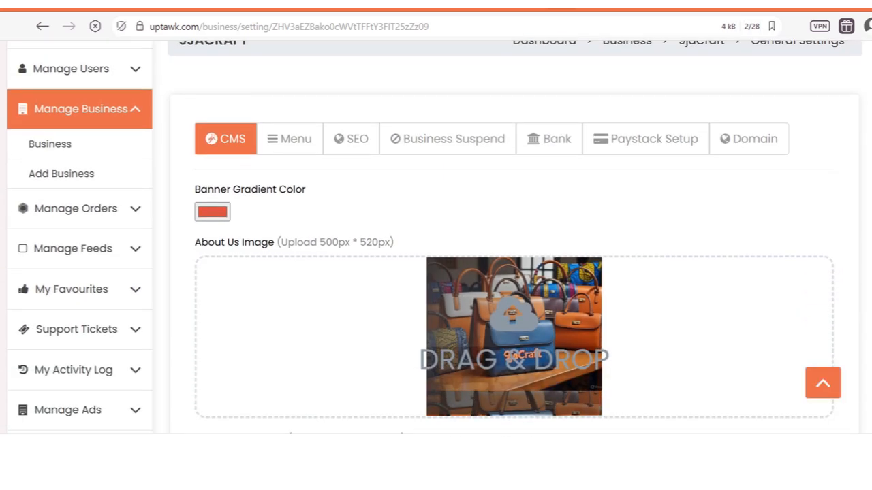
{"action": "left_click", "coordinate": [301, 150]}
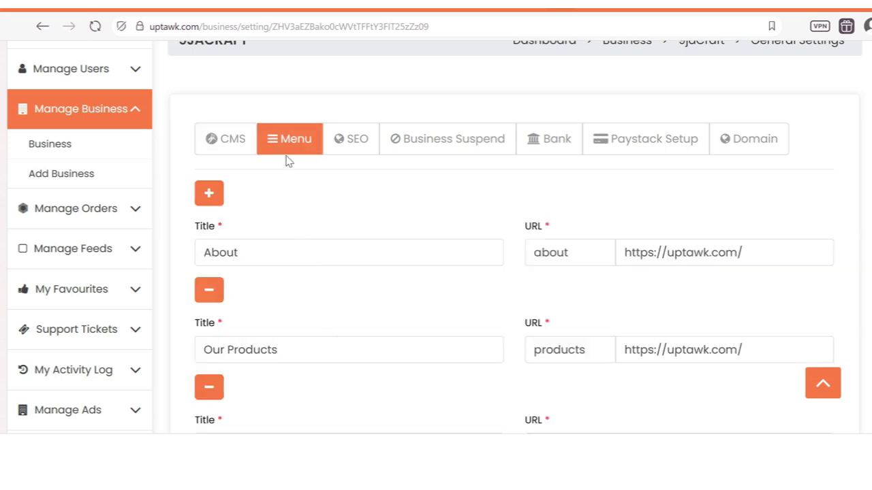
{"action": "scroll", "coordinate": [436, 238], "scroll_direction": "down", "scroll_amount": 3}
{"action": "scroll", "coordinate": [436, 239], "scroll_direction": "up", "scroll_amount": 5}
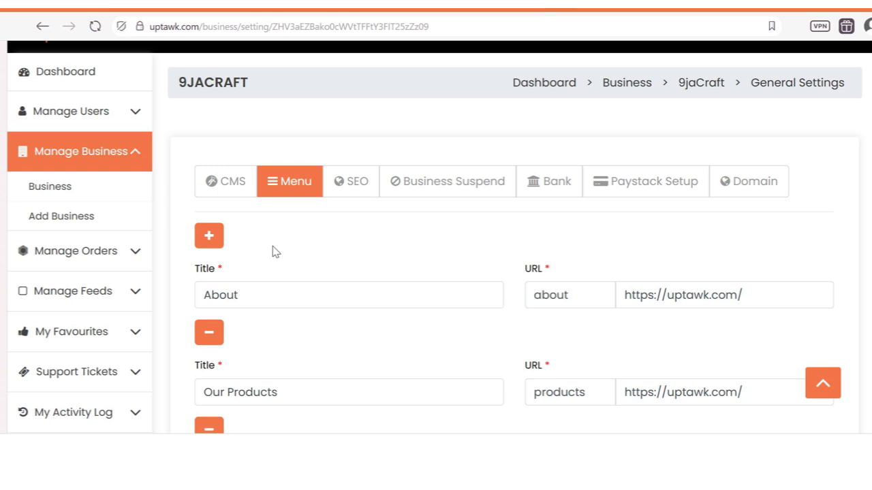
Step: Go back to the CMS tab showing the banner and image settings
{"action": "left_click", "coordinate": [227, 188]}
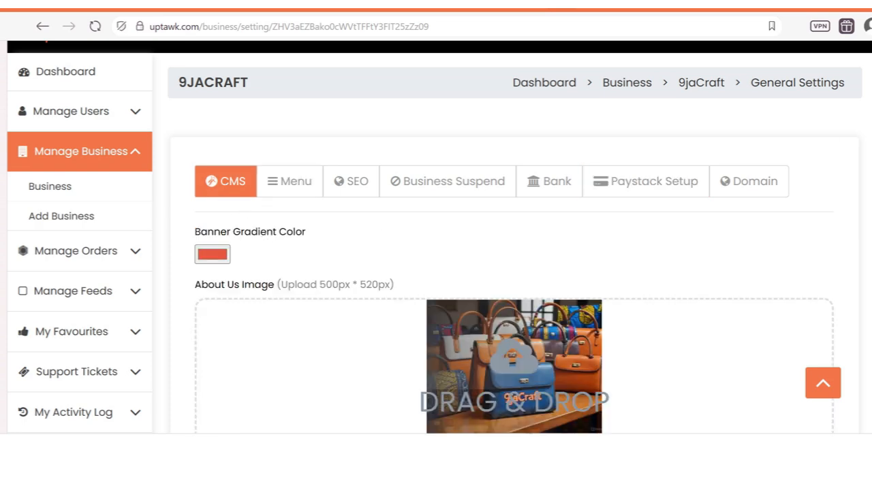
{"action": "scroll", "coordinate": [232, 126], "scroll_direction": "down", "scroll_amount": 1}
{"action": "scroll", "coordinate": [232, 126], "scroll_direction": "up", "scroll_amount": 1}
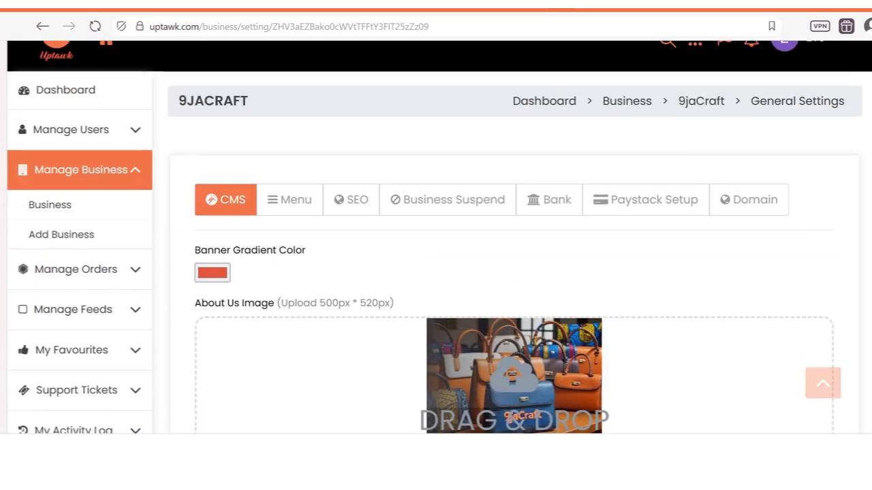
{"action": "scroll", "coordinate": [232, 126], "scroll_direction": "down", "scroll_amount": 1}
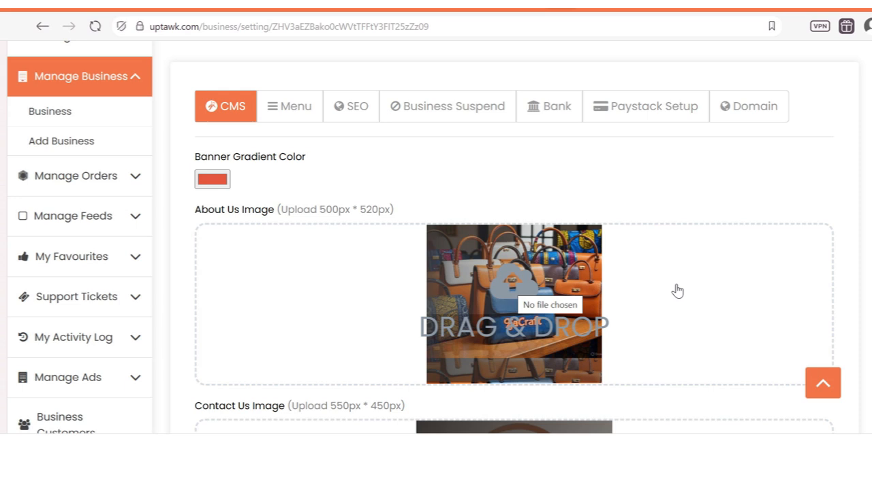
{"action": "scroll", "coordinate": [436, 238], "scroll_direction": "down", "scroll_amount": 3}
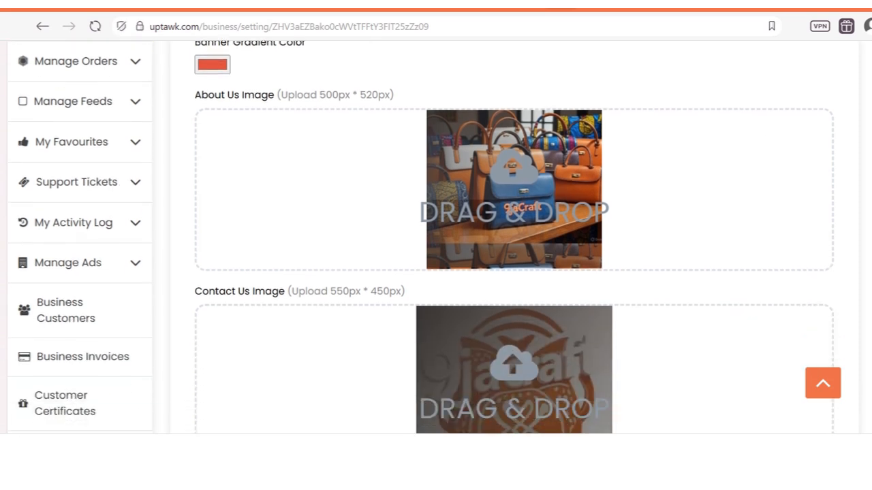
{"action": "scroll", "coordinate": [860, 221], "scroll_direction": "up", "scroll_amount": 2}
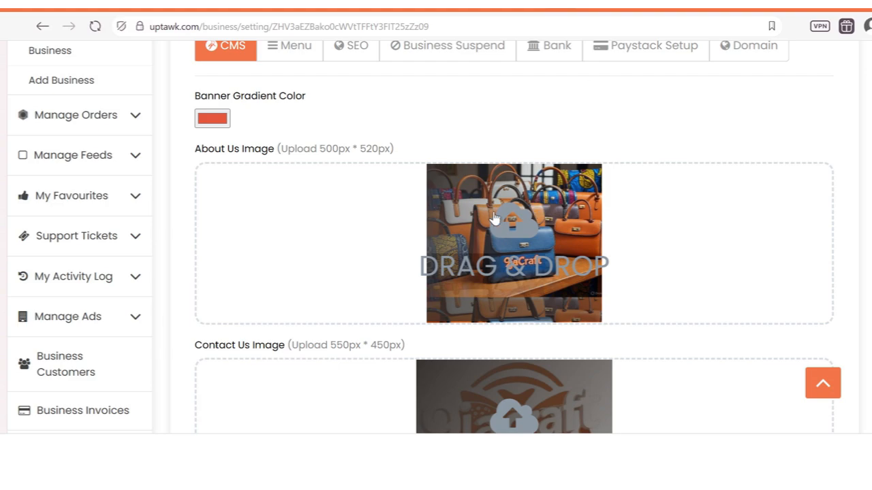
{"action": "left_click", "coordinate": [600, 3]}
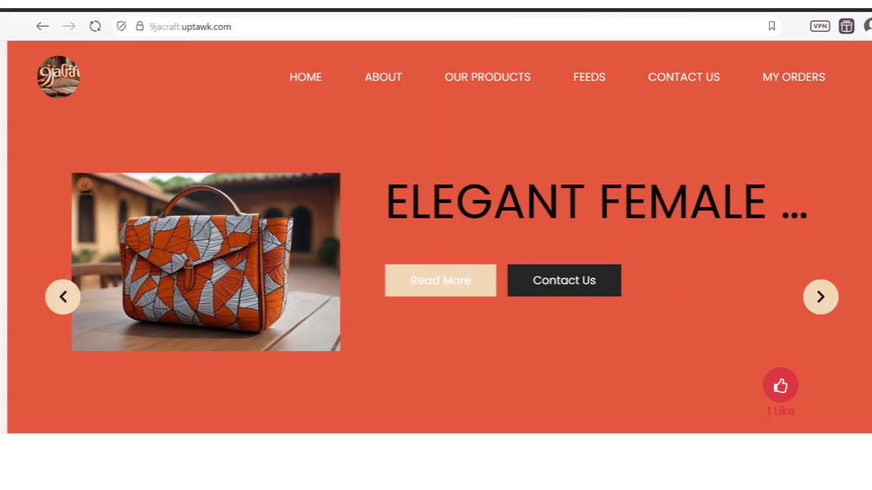
{"action": "scroll", "coordinate": [439, 237], "scroll_direction": "down", "scroll_amount": 10}
{"action": "scroll", "coordinate": [377, 209], "scroll_direction": "down", "scroll_amount": 4}
{"action": "scroll", "coordinate": [377, 209], "scroll_direction": "up", "scroll_amount": 3}
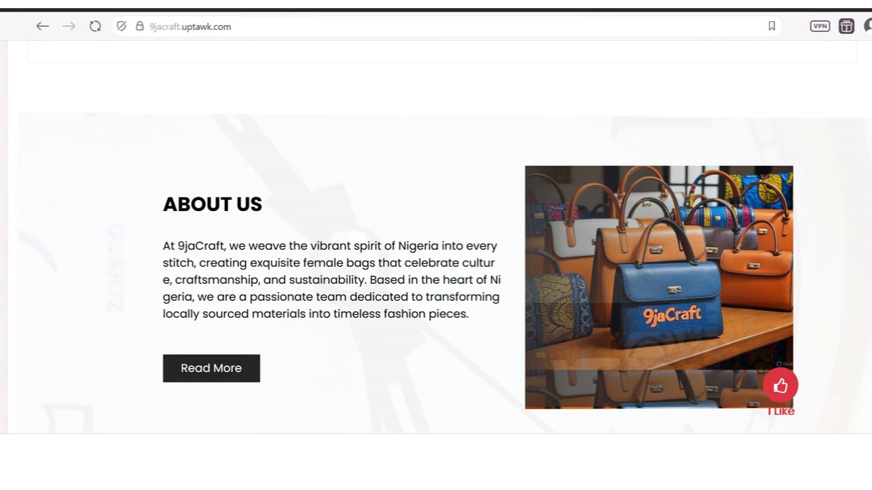
{"action": "left_click", "coordinate": [497, 3]}
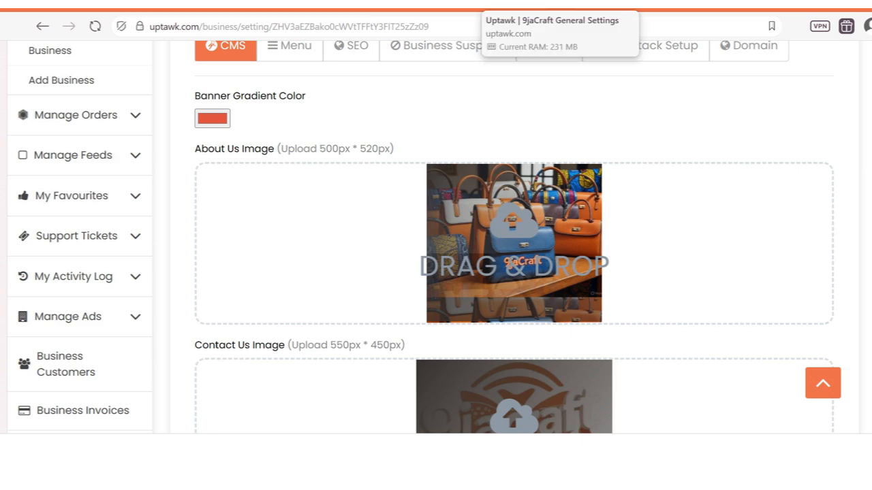
{"action": "left_click", "coordinate": [535, 3]}
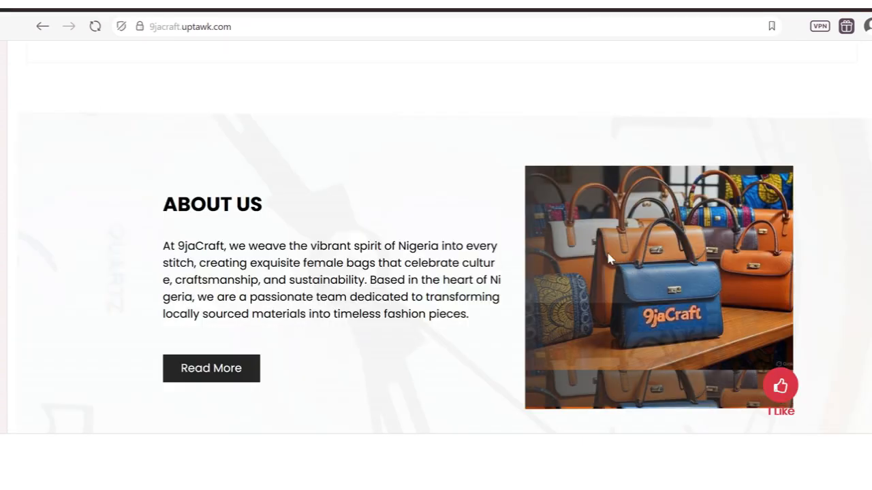
{"action": "left_click", "coordinate": [497, 4]}
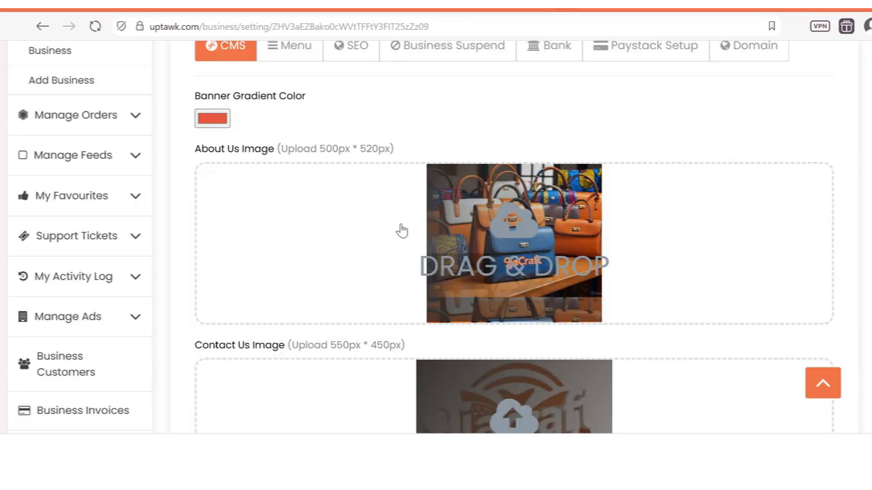
{"action": "left_click", "coordinate": [539, 4]}
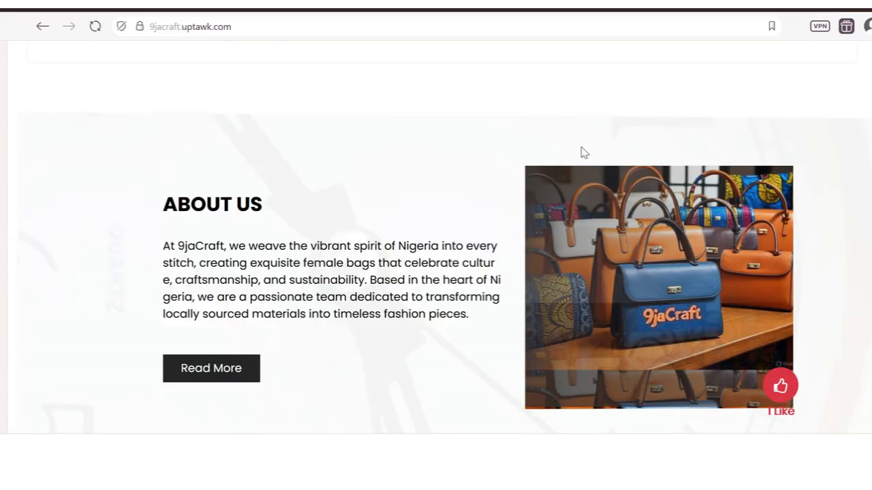
{"action": "left_click", "coordinate": [524, 4]}
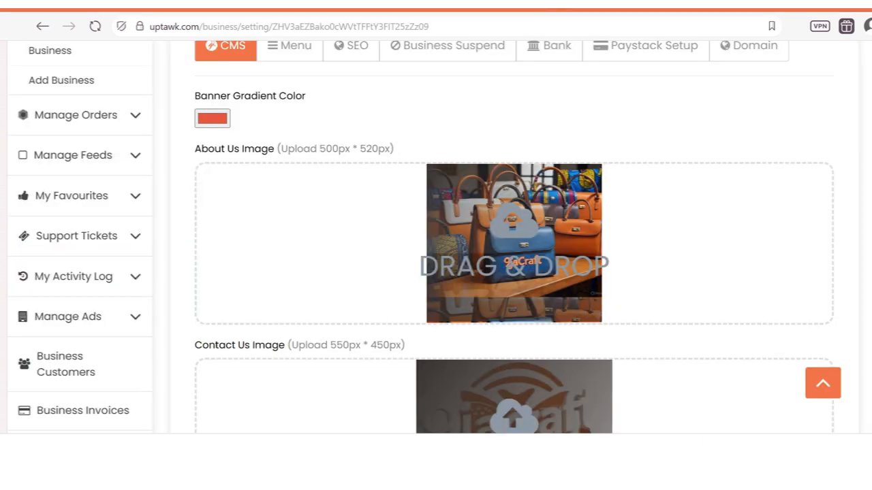
{"action": "scroll", "coordinate": [436, 238], "scroll_direction": "down", "scroll_amount": 5}
{"action": "scroll", "coordinate": [387, 201], "scroll_direction": "up", "scroll_amount": 2}
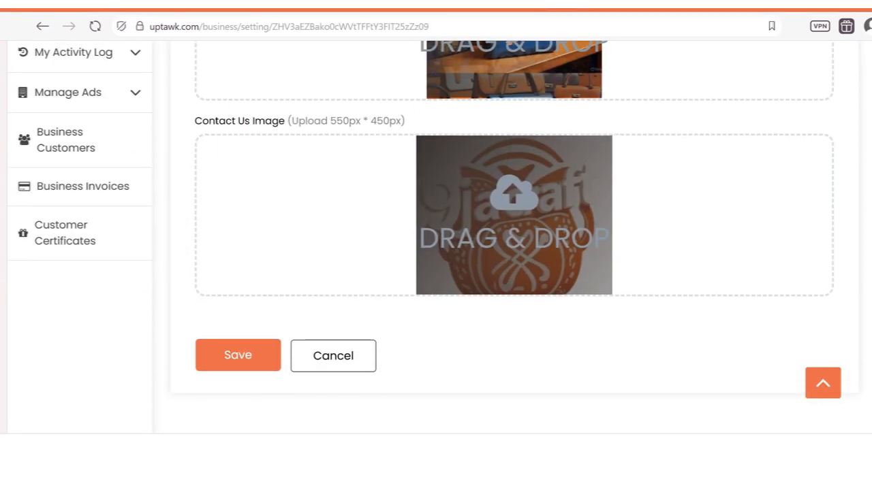
Step: Scroll the live 9jaCraft storefront down to its Now Contact Us form
{"action": "left_click", "coordinate": [544, 7]}
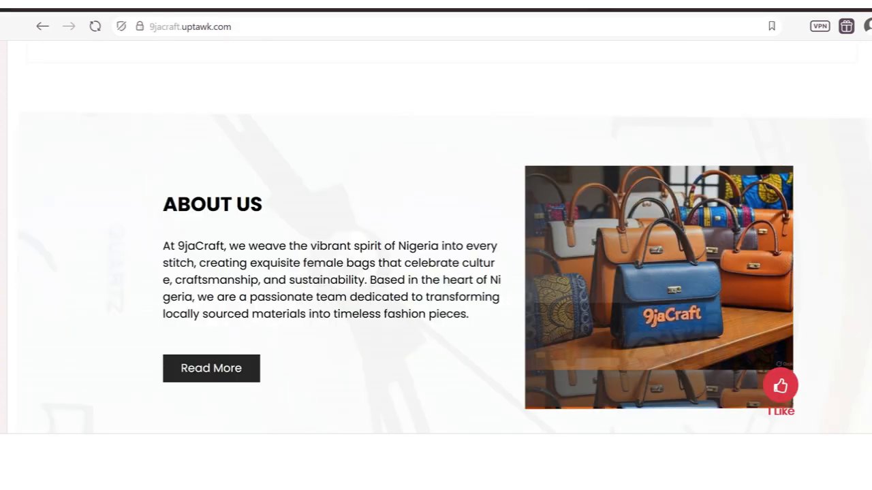
{"action": "scroll", "coordinate": [436, 238], "scroll_direction": "down", "scroll_amount": 10}
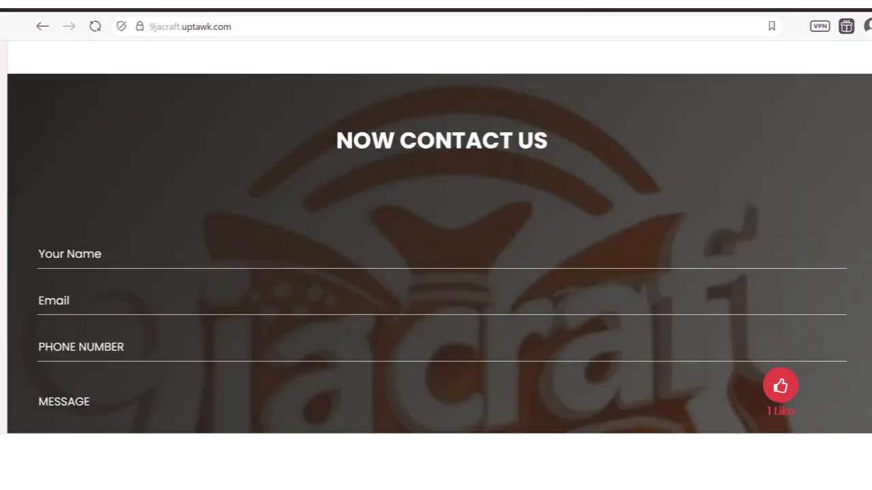
{"action": "scroll", "coordinate": [436, 238], "scroll_direction": "up", "scroll_amount": 3}
{"action": "scroll", "coordinate": [436, 238], "scroll_direction": "down", "scroll_amount": 1}
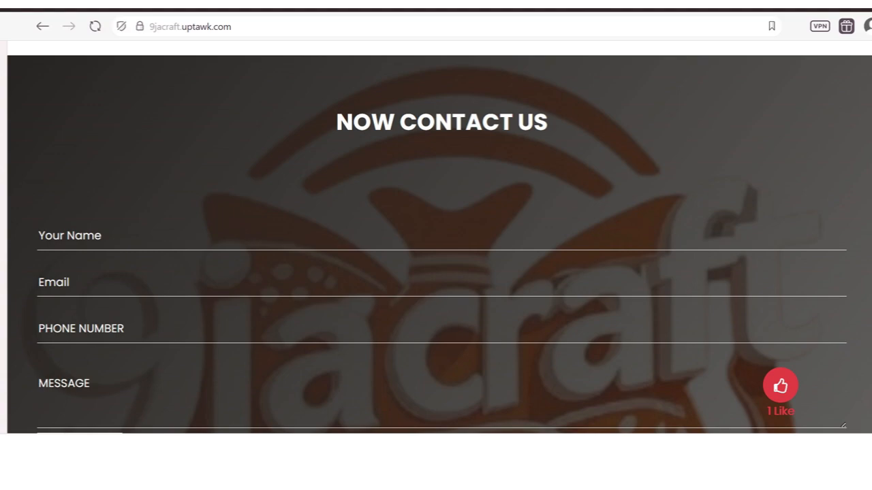
{"action": "scroll", "coordinate": [439, 237], "scroll_direction": "down", "scroll_amount": 5}
{"action": "scroll", "coordinate": [440, 238], "scroll_direction": "up", "scroll_amount": 6}
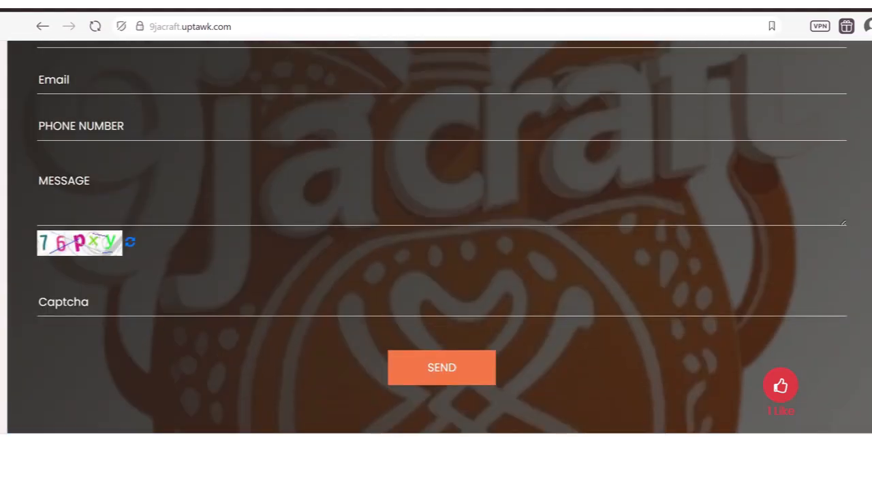
{"action": "scroll", "coordinate": [439, 269], "scroll_direction": "down", "scroll_amount": 3}
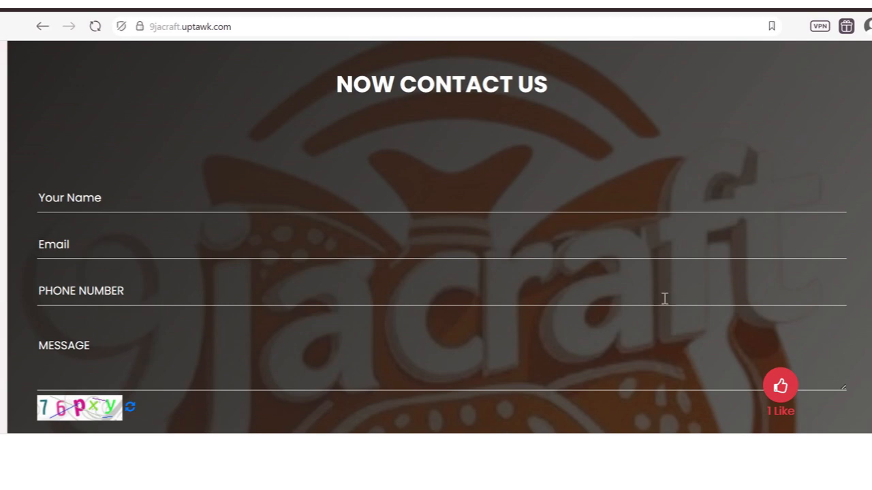
Step: Return to the 9jaCraft General Settings browser tab and scroll back to the top
{"action": "left_click", "coordinate": [576, 6]}
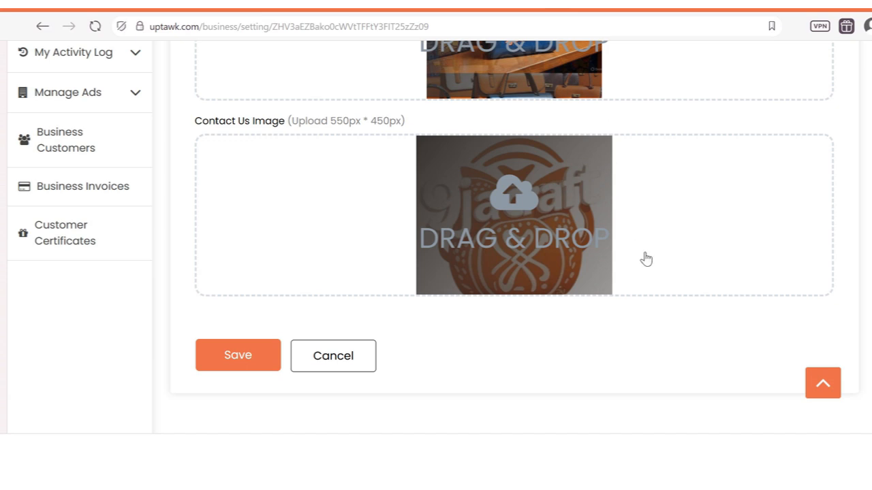
{"action": "scroll", "coordinate": [436, 238], "scroll_direction": "up", "scroll_amount": 1}
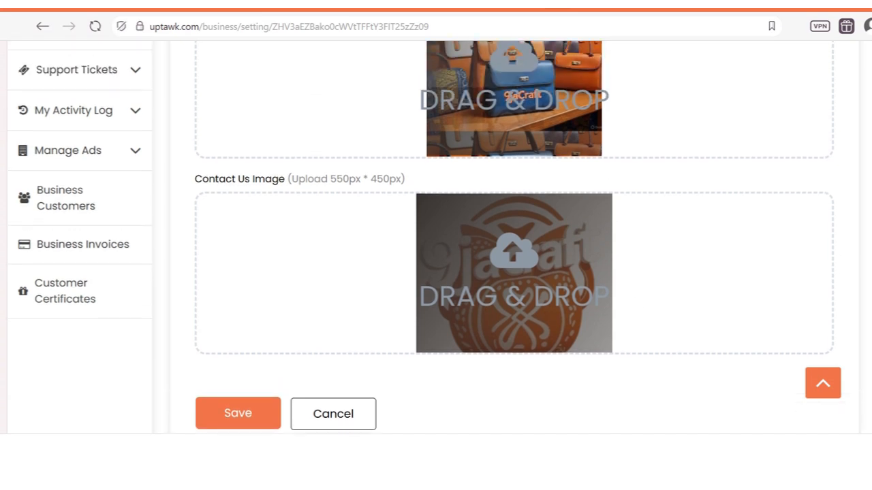
{"action": "scroll", "coordinate": [514, 239], "scroll_direction": "up", "scroll_amount": 2}
{"action": "scroll", "coordinate": [515, 238], "scroll_direction": "down", "scroll_amount": 2}
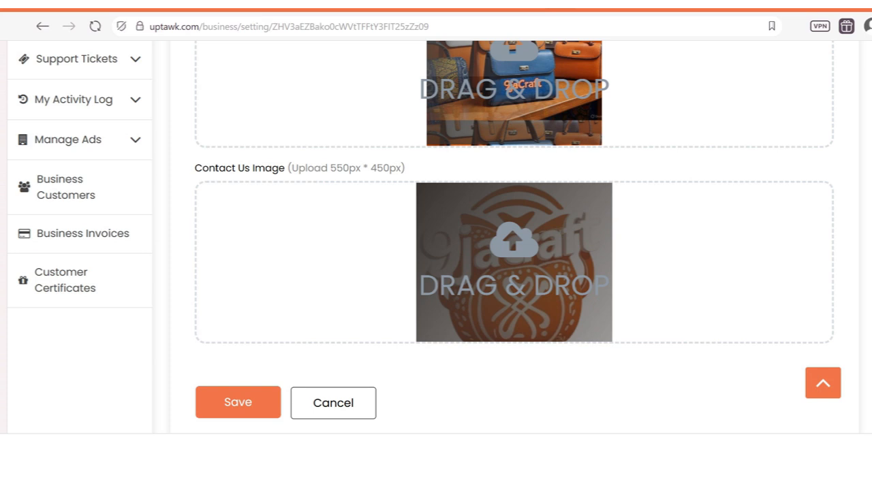
{"action": "scroll", "coordinate": [514, 239], "scroll_direction": "up", "scroll_amount": 5}
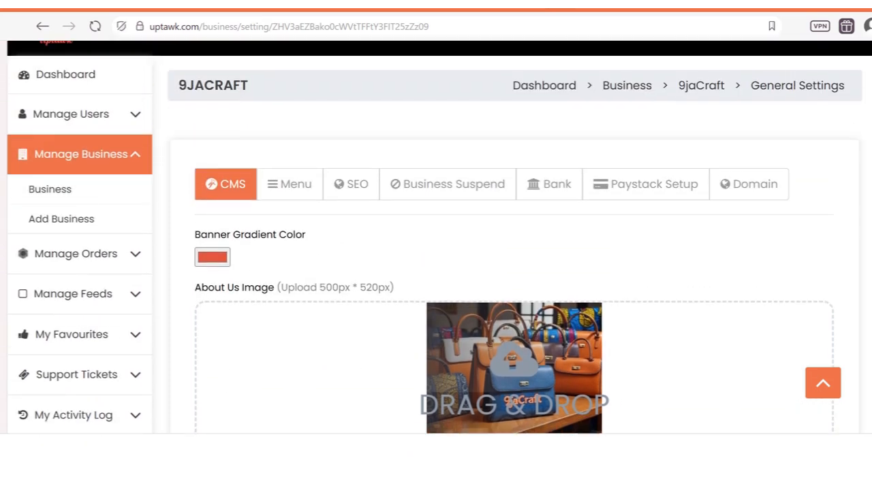
Step: Scroll through the SEO title, keywords, description and analytics script fields, then open the Bank tab
{"action": "left_click", "coordinate": [361, 197]}
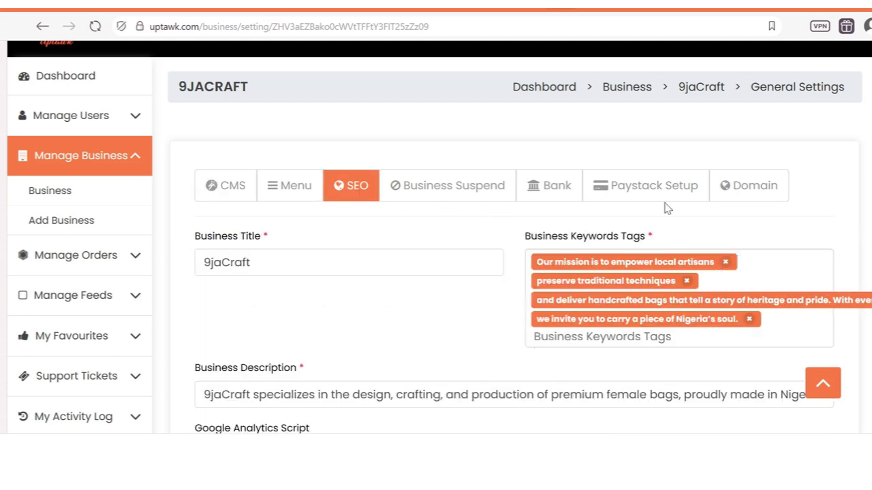
{"action": "scroll", "coordinate": [436, 238], "scroll_direction": "down", "scroll_amount": 1}
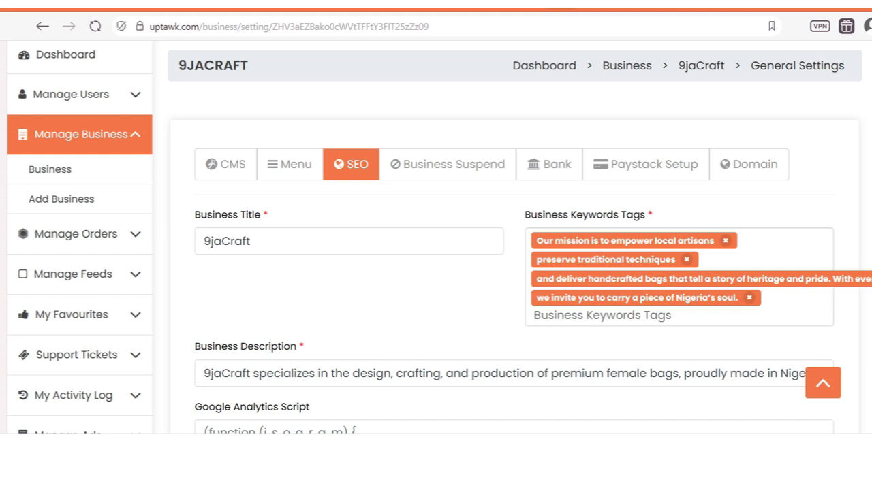
{"action": "scroll", "coordinate": [436, 239], "scroll_direction": "down", "scroll_amount": 1}
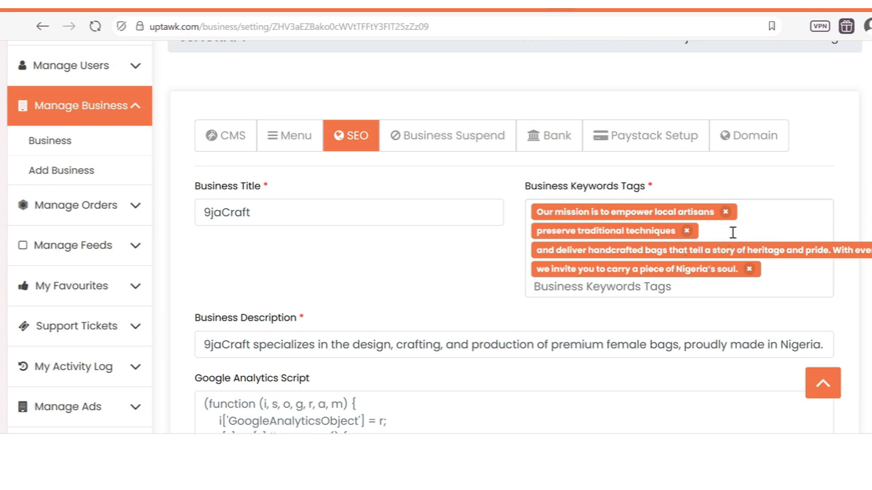
{"action": "scroll", "coordinate": [436, 239], "scroll_direction": "down", "scroll_amount": 1}
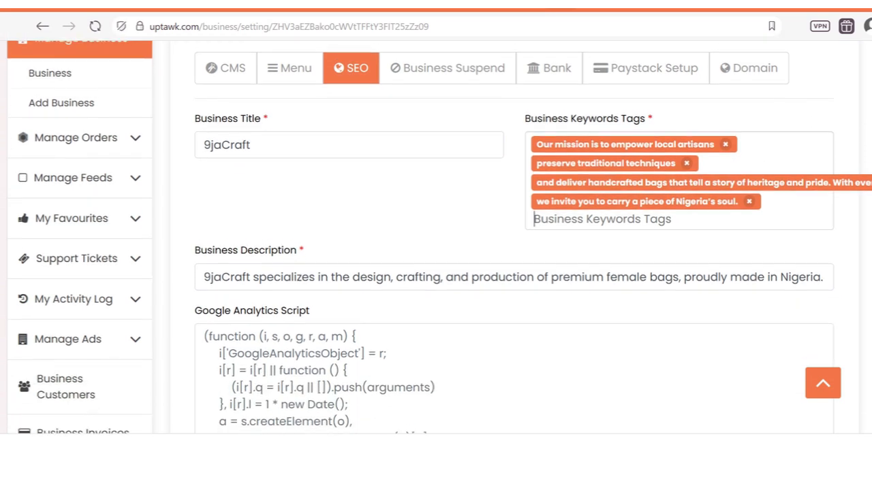
{"action": "scroll", "coordinate": [436, 238], "scroll_direction": "down", "scroll_amount": 2}
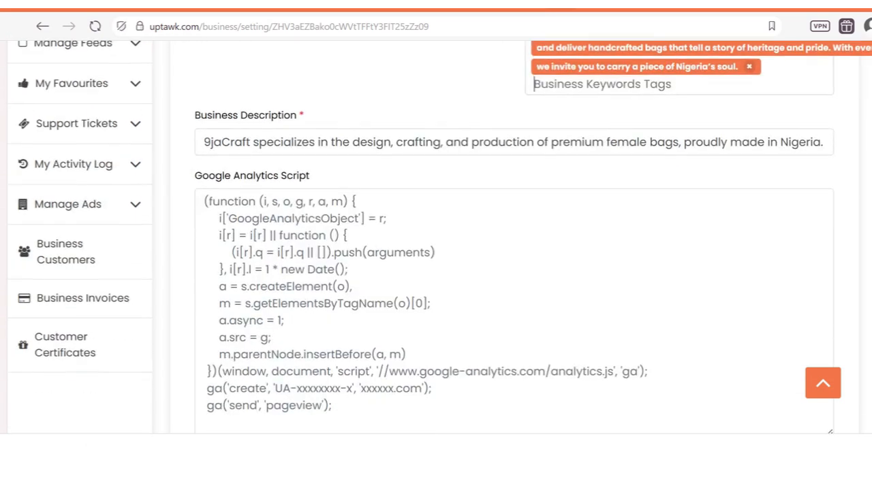
{"action": "scroll", "coordinate": [309, 187], "scroll_direction": "down", "scroll_amount": 9}
{"action": "scroll", "coordinate": [859, 97], "scroll_direction": "up", "scroll_amount": 13}
{"action": "scroll", "coordinate": [860, 98], "scroll_direction": "down", "scroll_amount": 2}
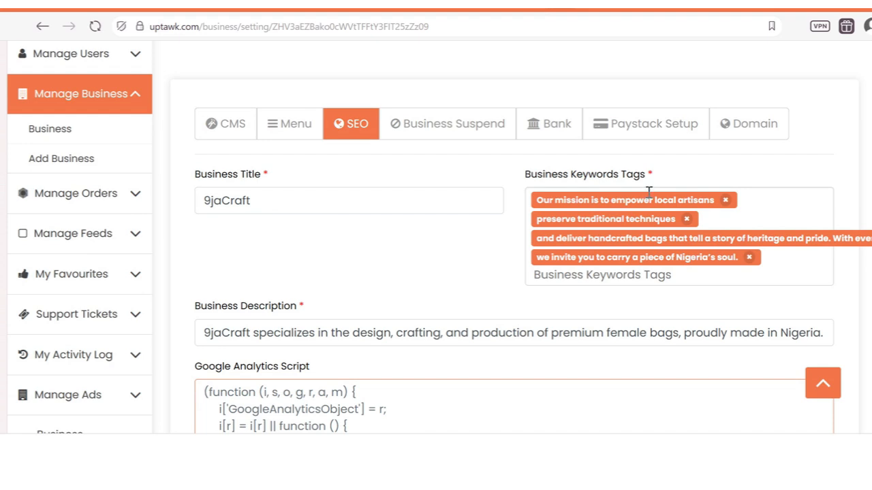
{"action": "left_click", "coordinate": [553, 130]}
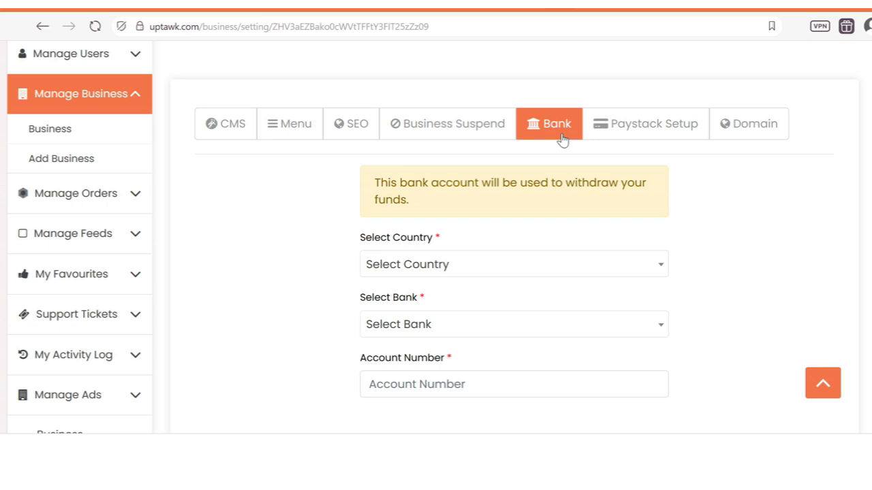
Step: Set the withdrawal country to Nigeria and the bank to Moniepoint MFB, searching 'moni'
{"action": "left_click", "coordinate": [474, 270]}
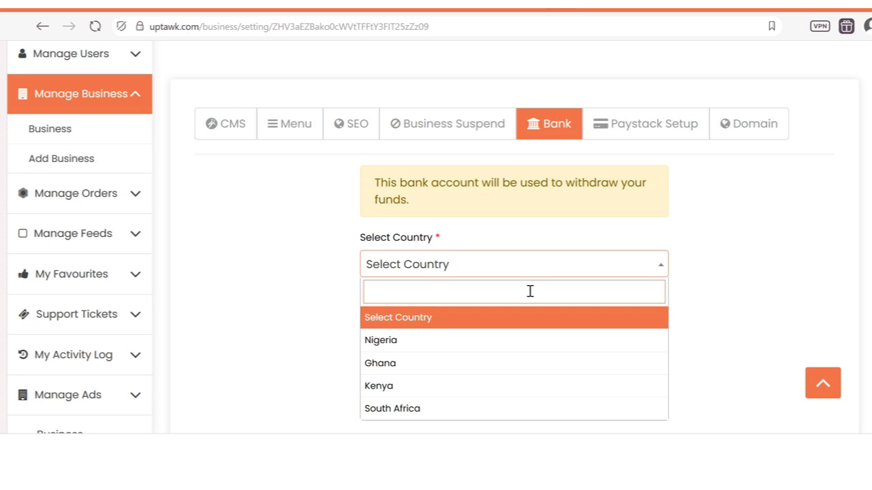
{"action": "left_click", "coordinate": [502, 342]}
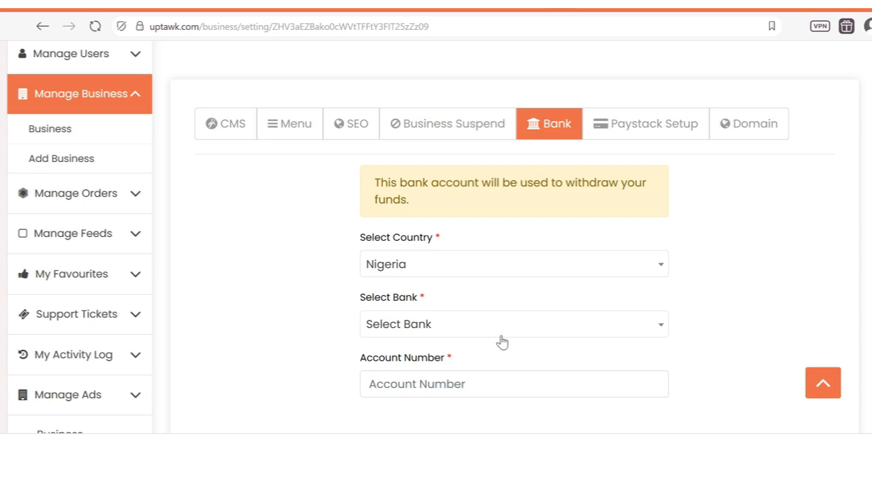
{"action": "left_click", "coordinate": [468, 330]}
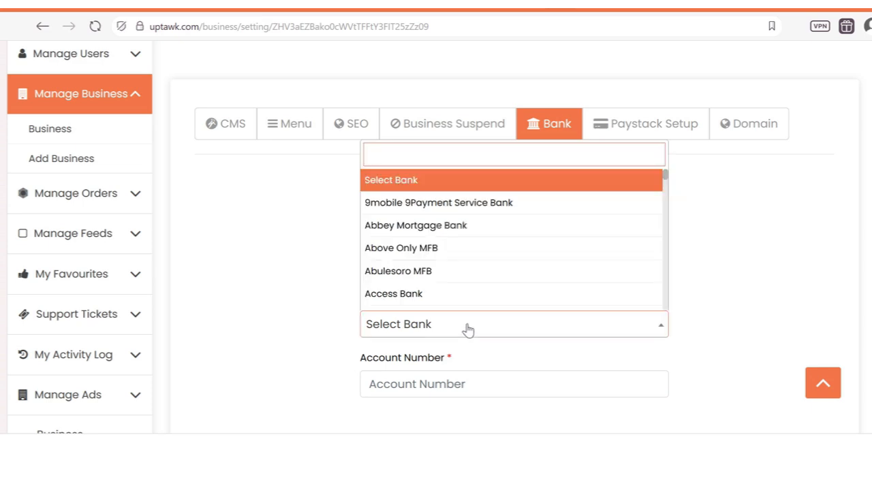
{"action": "type", "text": "moni"}
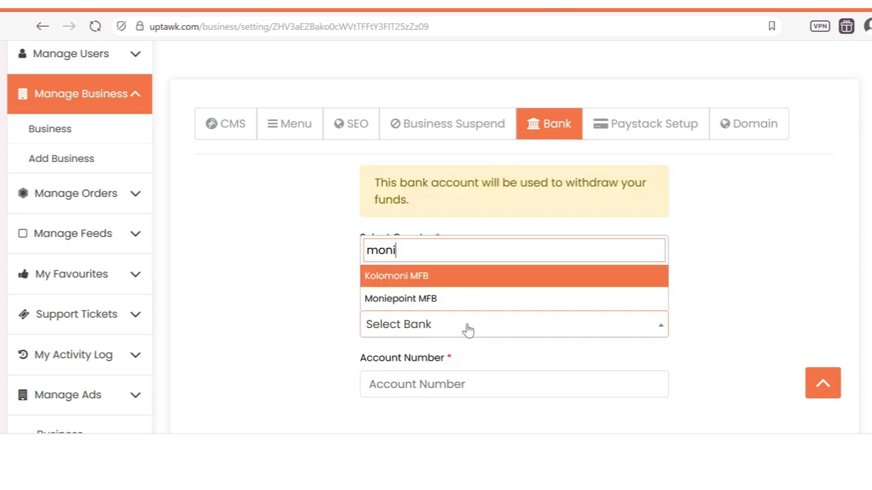
{"action": "key", "text": "Down"}
{"action": "key", "text": "Return"}
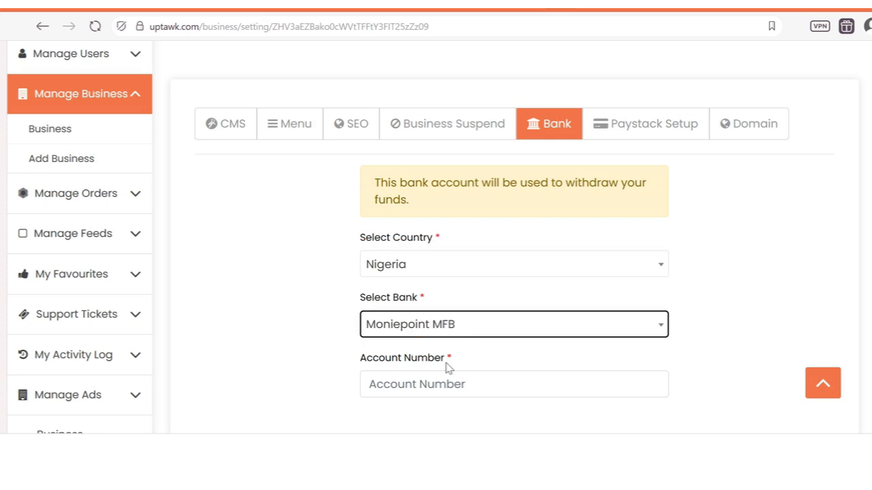
Step: Enter the bank account number and verify the account
{"action": "left_click", "coordinate": [440, 383]}
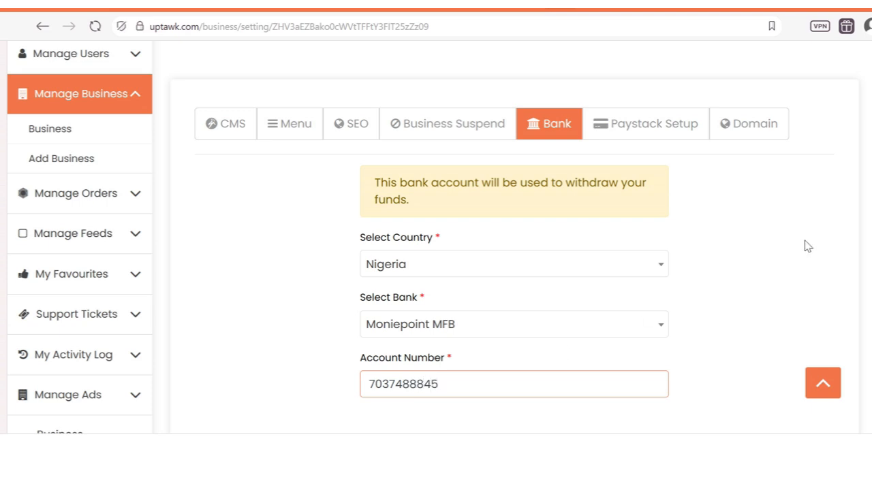
{"action": "scroll", "coordinate": [797, 259], "scroll_direction": "down", "scroll_amount": 2}
{"action": "left_click", "coordinate": [477, 375]}
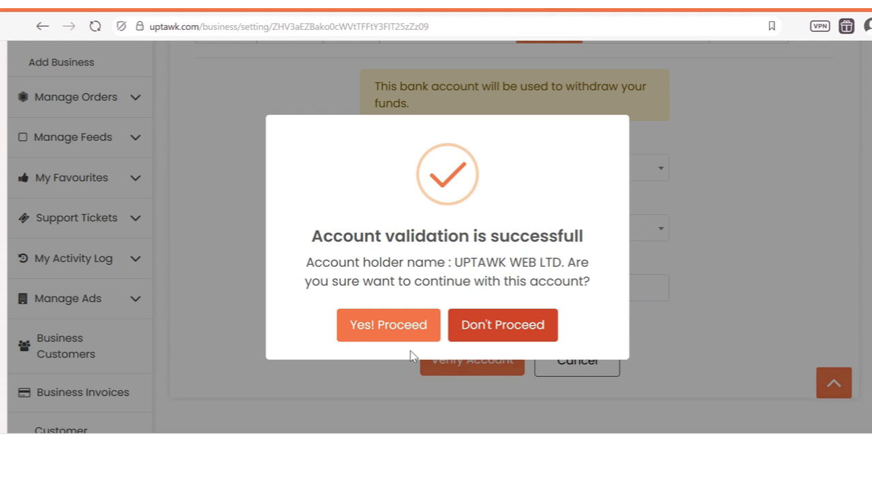
Step: Choose Don't Proceed, cancel the bank form, and reopen 9jaCraft's General Settings
{"action": "left_click", "coordinate": [507, 333]}
{"action": "left_click", "coordinate": [567, 359]}
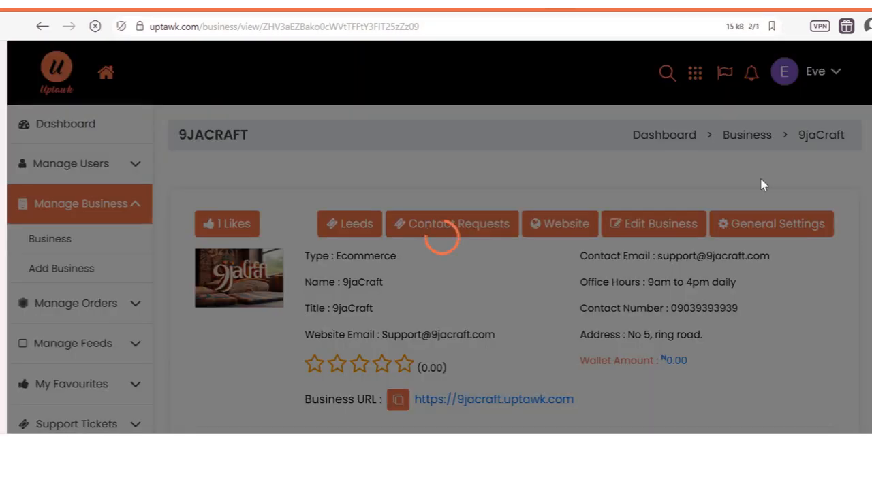
{"action": "scroll", "coordinate": [801, 188], "scroll_direction": "down", "scroll_amount": 1}
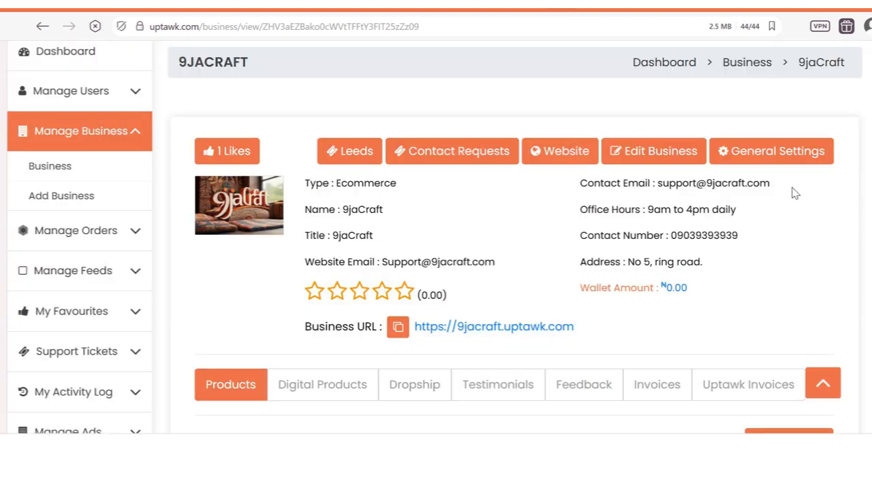
{"action": "left_click", "coordinate": [754, 159]}
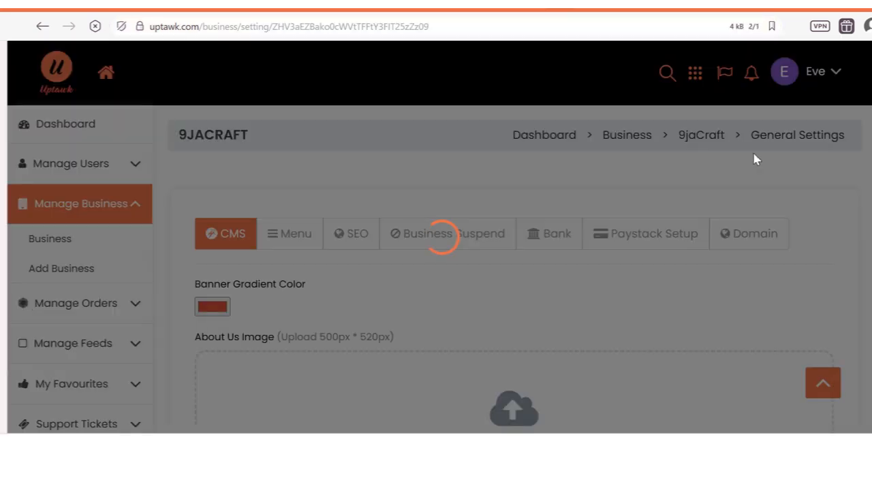
{"action": "scroll", "coordinate": [514, 375], "scroll_direction": "down", "scroll_amount": 1}
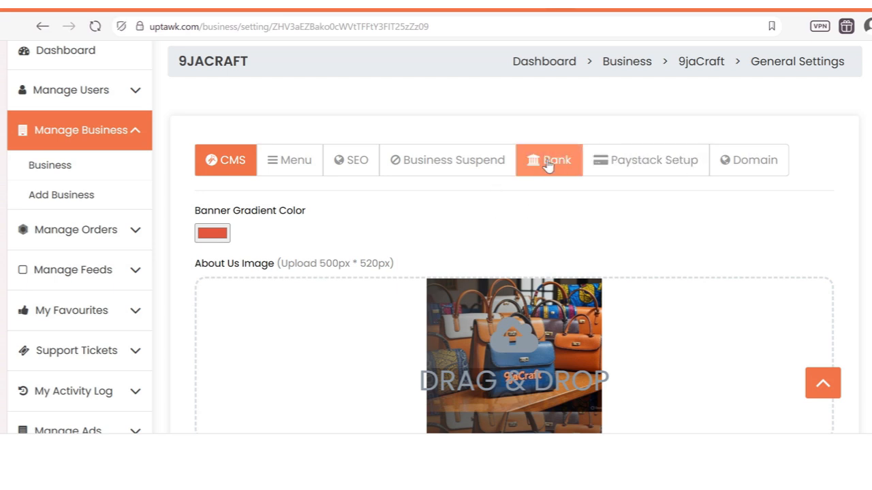
Step: Set the Paystack Setup currency to NGN [ ₦ ]
{"action": "left_click", "coordinate": [642, 166]}
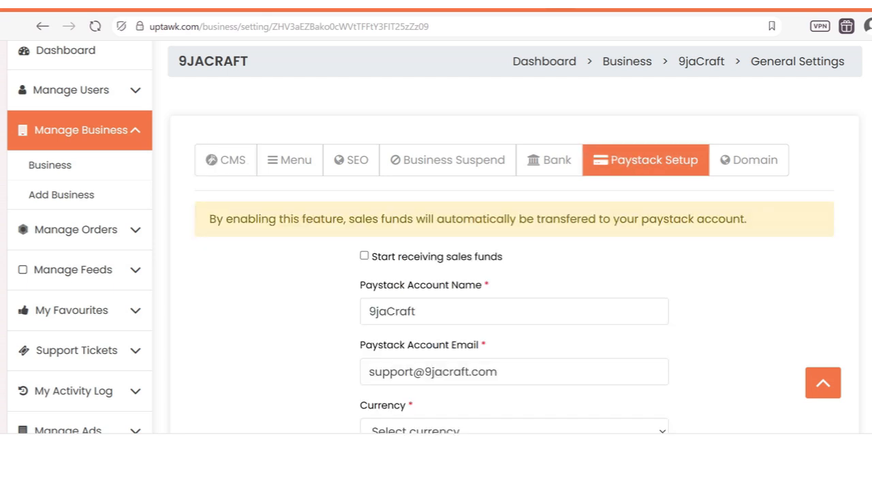
{"action": "scroll", "coordinate": [561, 218], "scroll_direction": "down", "scroll_amount": 3}
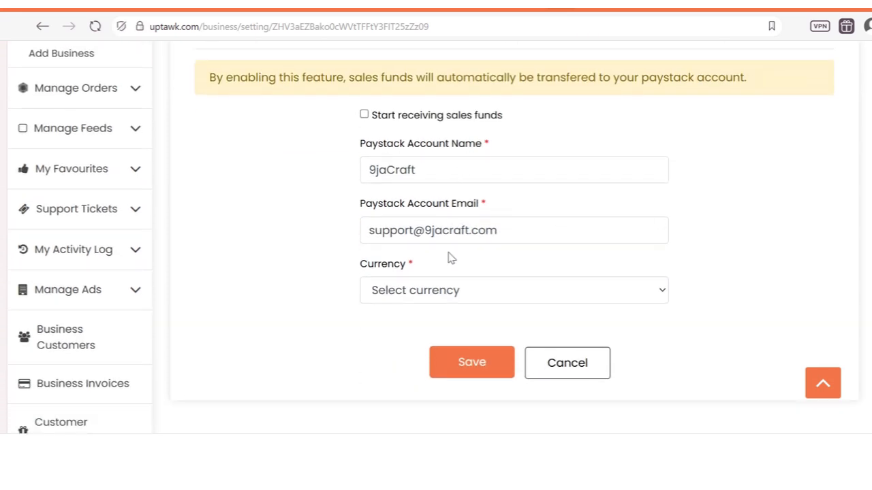
{"action": "left_click", "coordinate": [447, 292]}
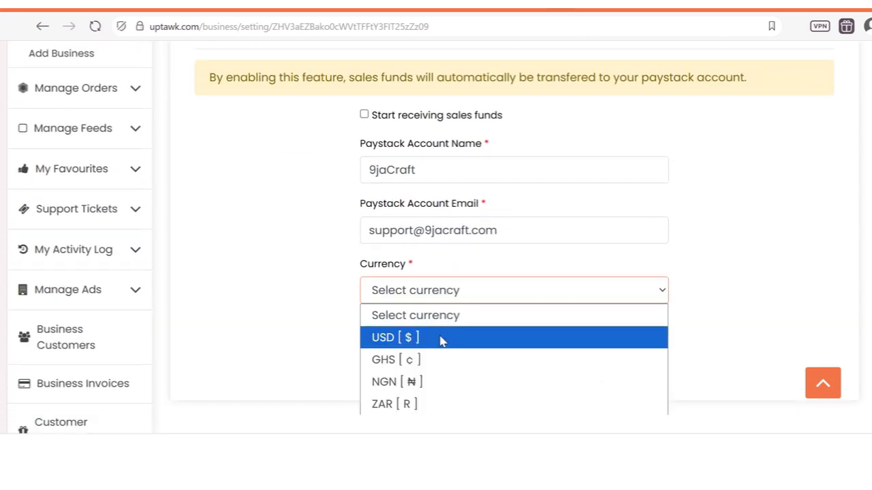
{"action": "left_click", "coordinate": [456, 383]}
Step: Select text in the Paystack Account Email field, ending with just its domain part
{"action": "left_click_drag", "start_coordinate": [444, 230], "coordinate": [364, 231]}
{"action": "left_click", "coordinate": [536, 232]}
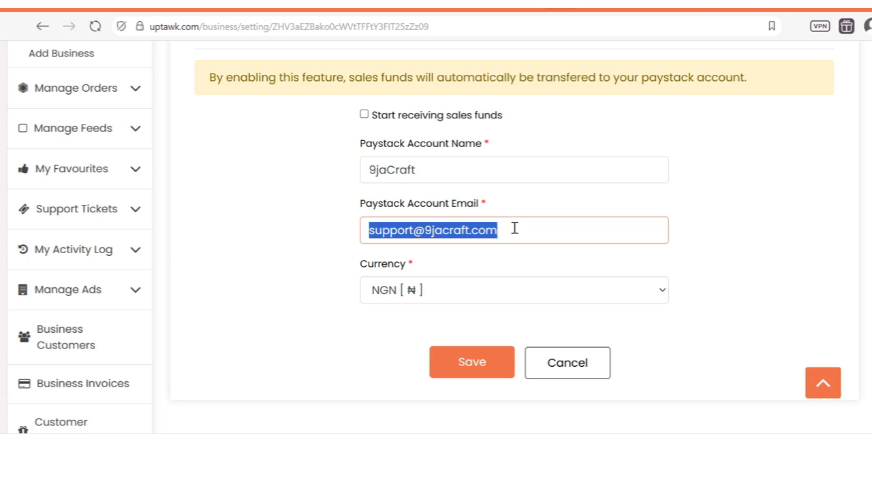
{"action": "left_click", "coordinate": [520, 228]}
{"action": "left_click_drag", "start_coordinate": [520, 228], "coordinate": [360, 217]}
{"action": "scroll", "coordinate": [863, 234], "scroll_direction": "up", "scroll_amount": 3}
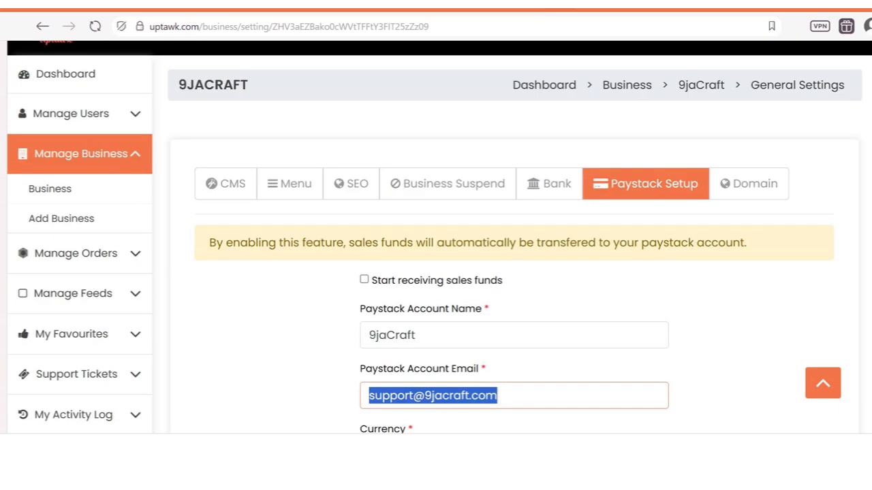
{"action": "scroll", "coordinate": [511, 259], "scroll_direction": "down", "scroll_amount": 1}
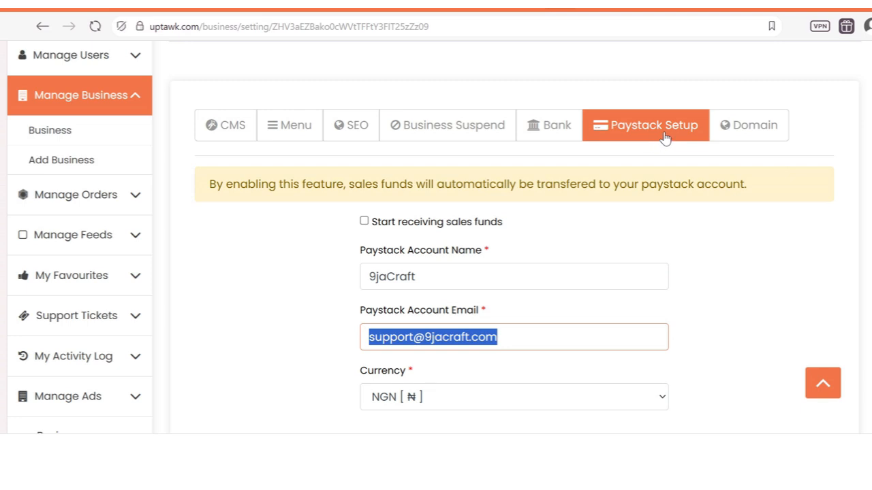
{"action": "scroll", "coordinate": [513, 273], "scroll_direction": "down", "scroll_amount": 2}
{"action": "scroll", "coordinate": [514, 272], "scroll_direction": "up", "scroll_amount": 1}
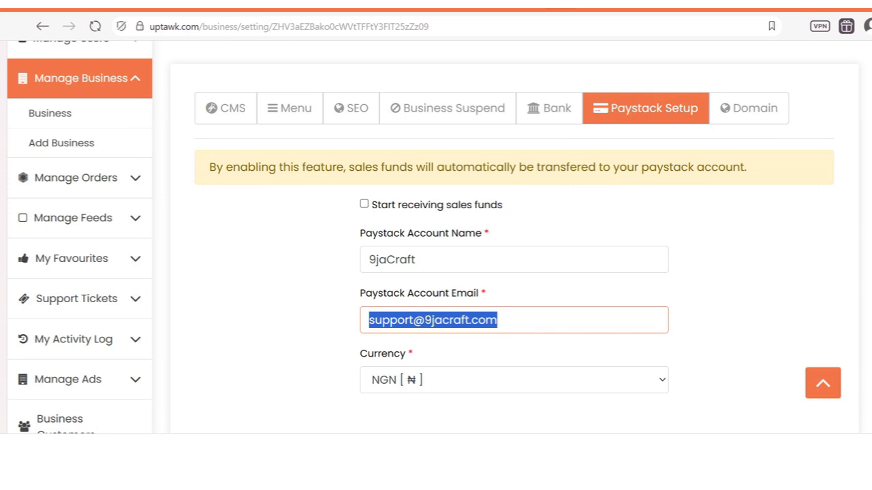
{"action": "left_click", "coordinate": [602, 3]}
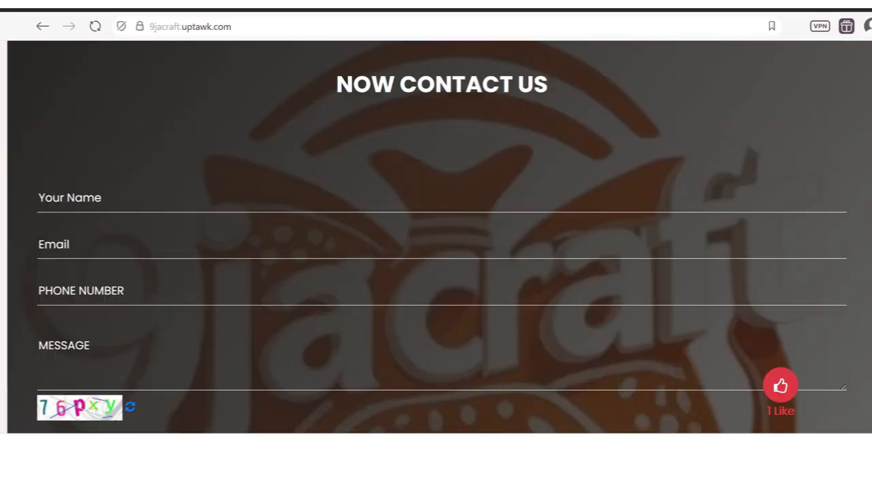
{"action": "scroll", "coordinate": [439, 238], "scroll_direction": "up", "scroll_amount": 20}
{"action": "scroll", "coordinate": [439, 239], "scroll_direction": "down", "scroll_amount": 5}
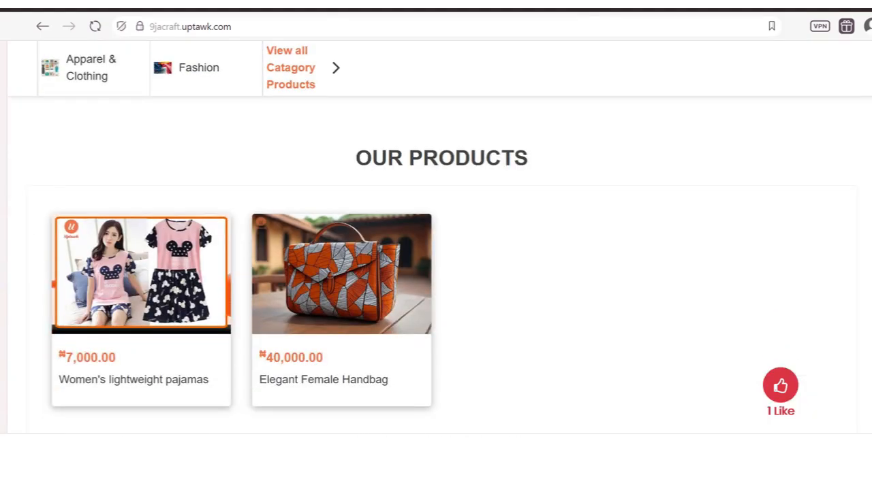
{"action": "scroll", "coordinate": [440, 238], "scroll_direction": "up", "scroll_amount": 3}
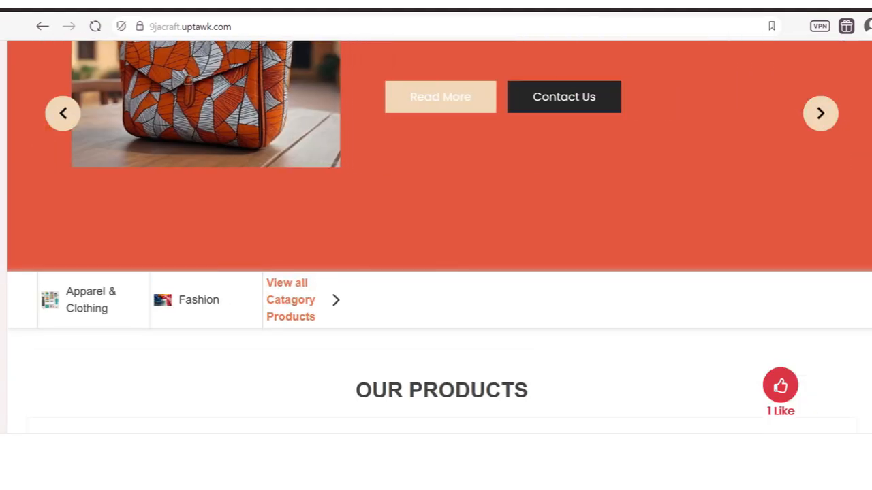
{"action": "scroll", "coordinate": [439, 238], "scroll_direction": "up", "scroll_amount": 3}
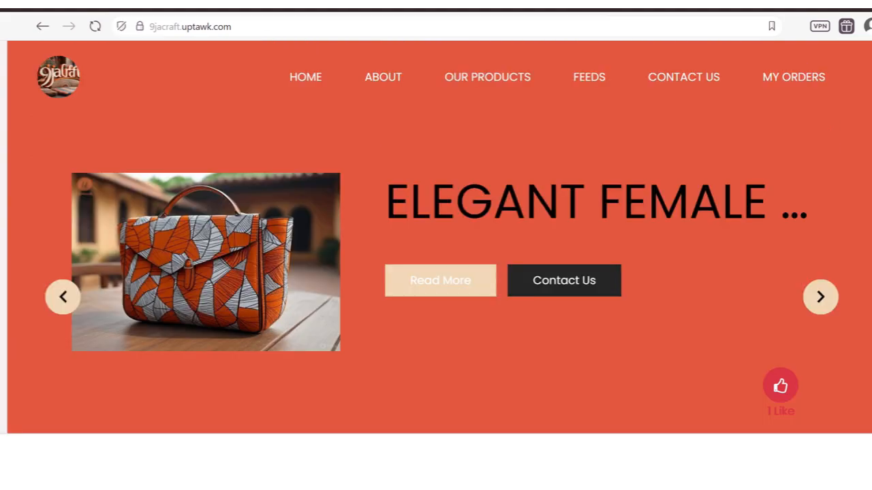
{"action": "scroll", "coordinate": [439, 238], "scroll_direction": "down", "scroll_amount": 8}
{"action": "scroll", "coordinate": [440, 238], "scroll_direction": "down", "scroll_amount": 1}
{"action": "scroll", "coordinate": [440, 239], "scroll_direction": "up", "scroll_amount": 7}
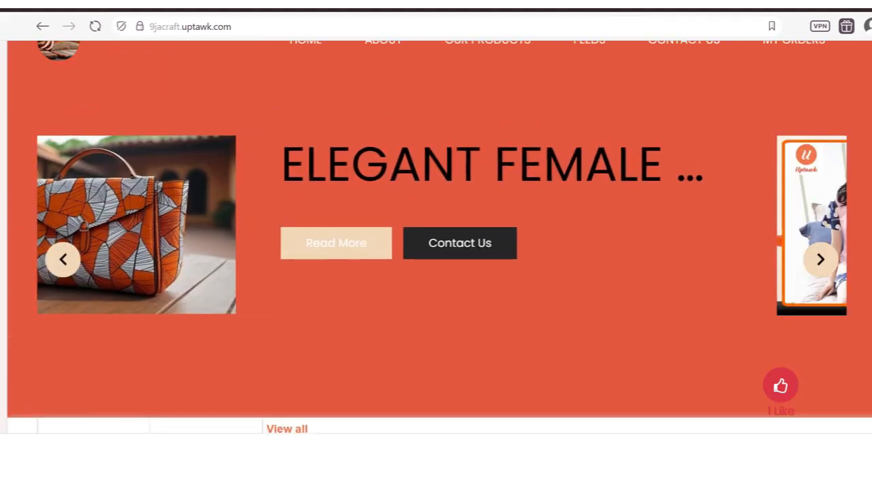
{"action": "scroll", "coordinate": [439, 238], "scroll_direction": "down", "scroll_amount": 3}
{"action": "scroll", "coordinate": [522, 190], "scroll_direction": "down", "scroll_amount": 3}
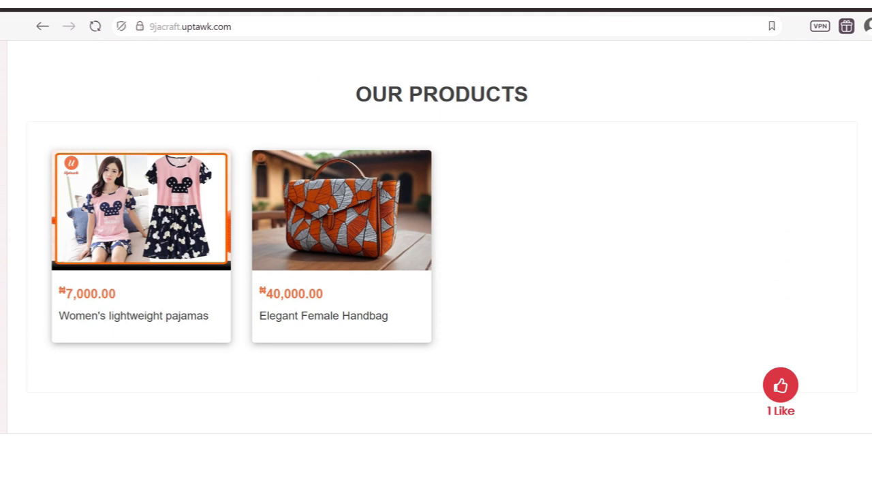
{"action": "scroll", "coordinate": [439, 238], "scroll_direction": "up", "scroll_amount": 3}
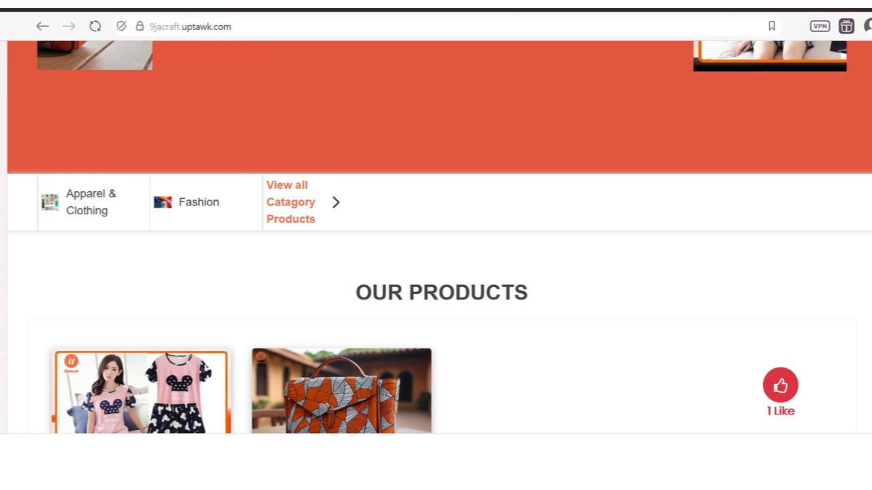
{"action": "scroll", "coordinate": [439, 239], "scroll_direction": "up", "scroll_amount": 5}
{"action": "scroll", "coordinate": [440, 238], "scroll_direction": "down", "scroll_amount": 5}
{"action": "scroll", "coordinate": [439, 239], "scroll_direction": "down", "scroll_amount": 3}
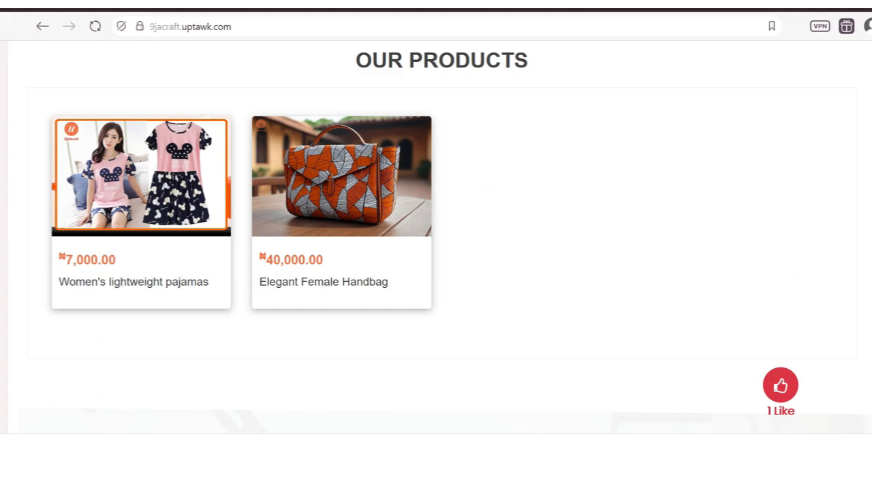
{"action": "scroll", "coordinate": [439, 238], "scroll_direction": "down", "scroll_amount": 10}
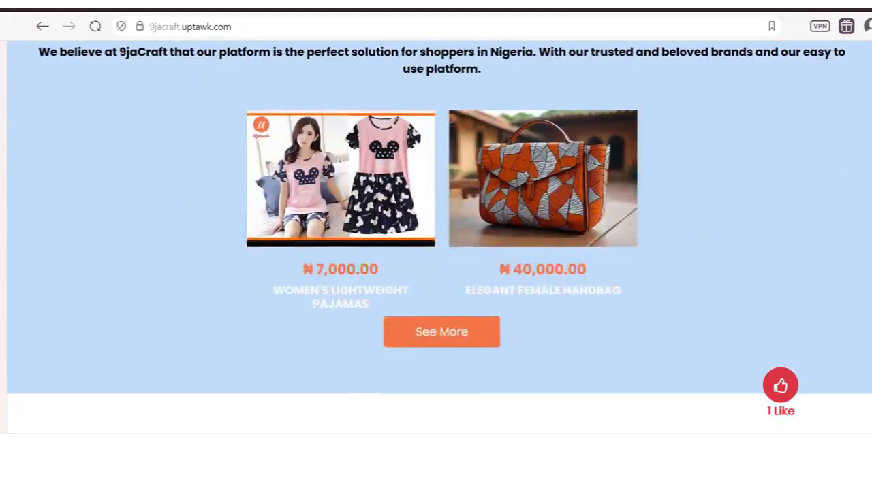
{"action": "scroll", "coordinate": [440, 238], "scroll_direction": "up", "scroll_amount": 15}
{"action": "scroll", "coordinate": [394, 217], "scroll_direction": "down", "scroll_amount": 10}
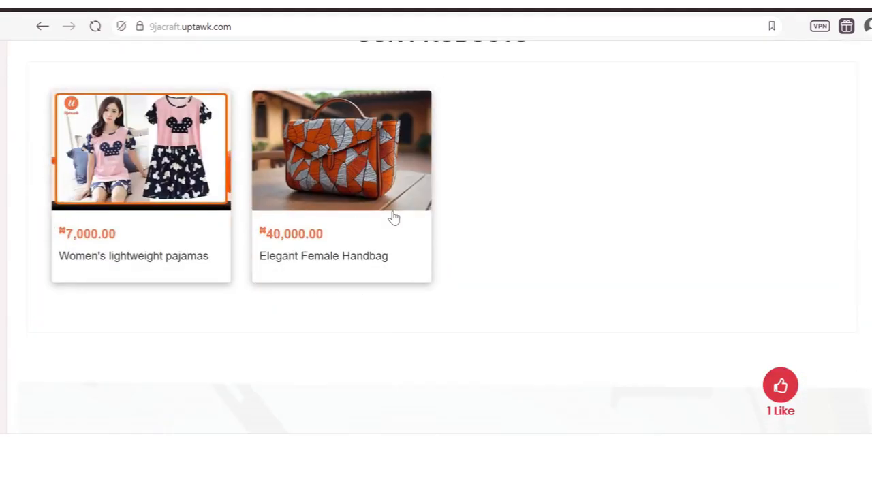
{"action": "left_click", "coordinate": [348, 198]}
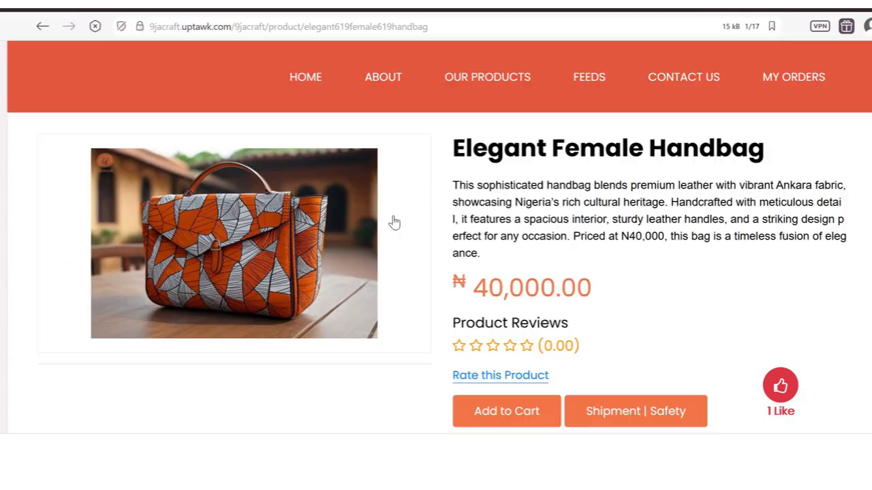
{"action": "scroll", "coordinate": [436, 239], "scroll_direction": "down", "scroll_amount": 2}
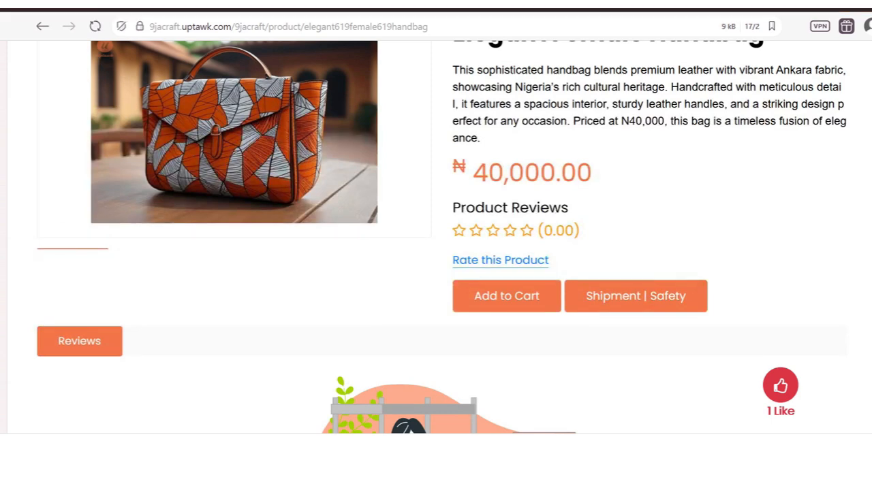
{"action": "scroll", "coordinate": [436, 239], "scroll_direction": "up", "scroll_amount": 2}
{"action": "scroll", "coordinate": [436, 238], "scroll_direction": "down", "scroll_amount": 4}
{"action": "scroll", "coordinate": [436, 239], "scroll_direction": "up", "scroll_amount": 4}
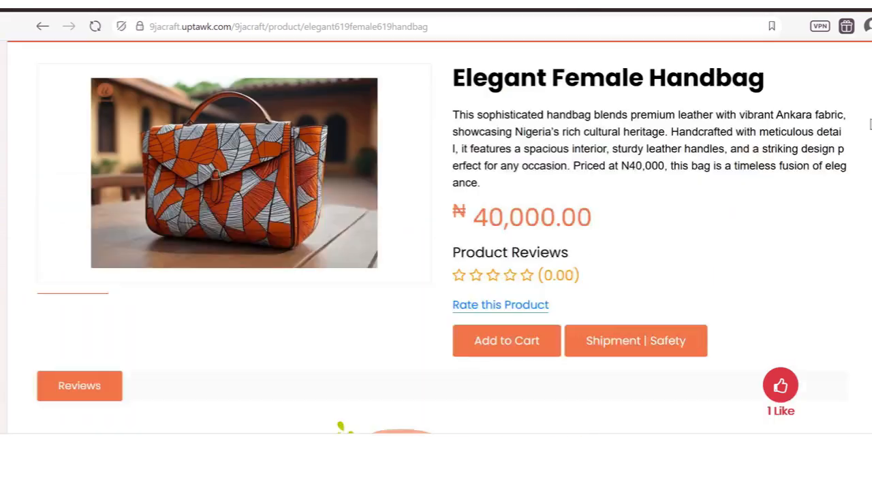
{"action": "left_click", "coordinate": [532, 4]}
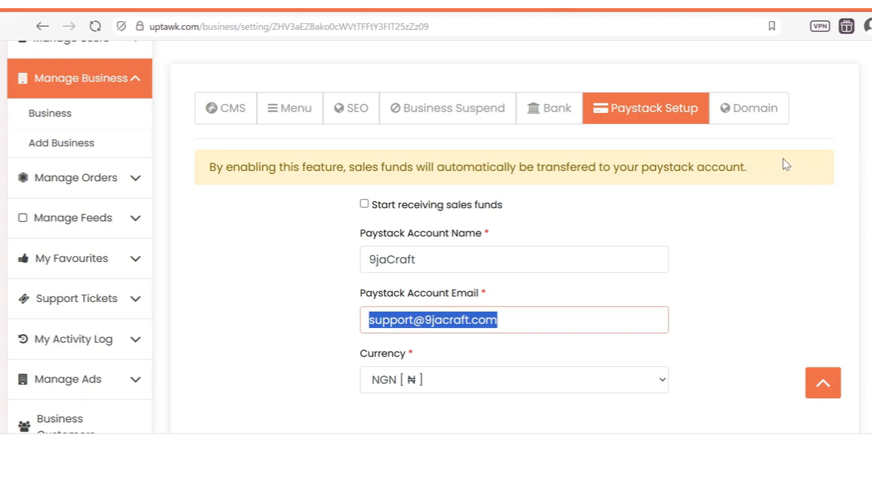
Step: Check the Domain tab's 9jacraft.uptawk.com, then open Feeds under Manage Feeds in the sidebar
{"action": "left_click", "coordinate": [749, 109]}
{"action": "scroll", "coordinate": [749, 238], "scroll_direction": "down", "scroll_amount": 1}
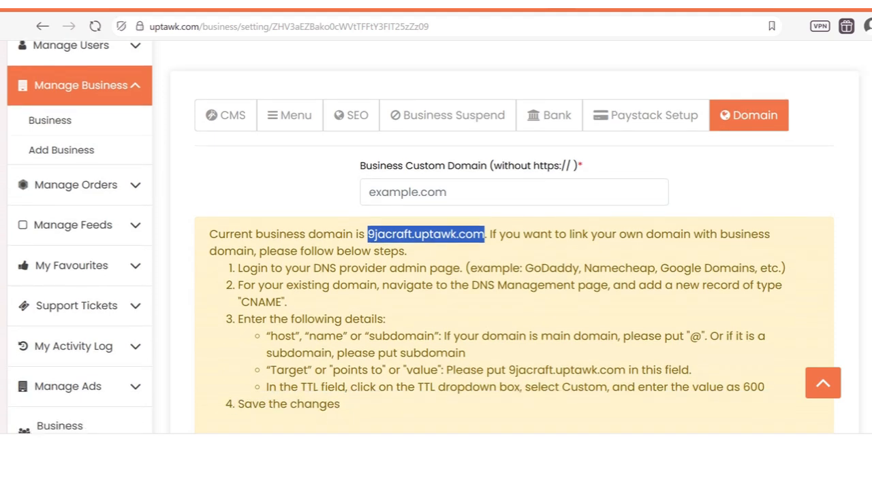
{"action": "left_click", "coordinate": [60, 101]}
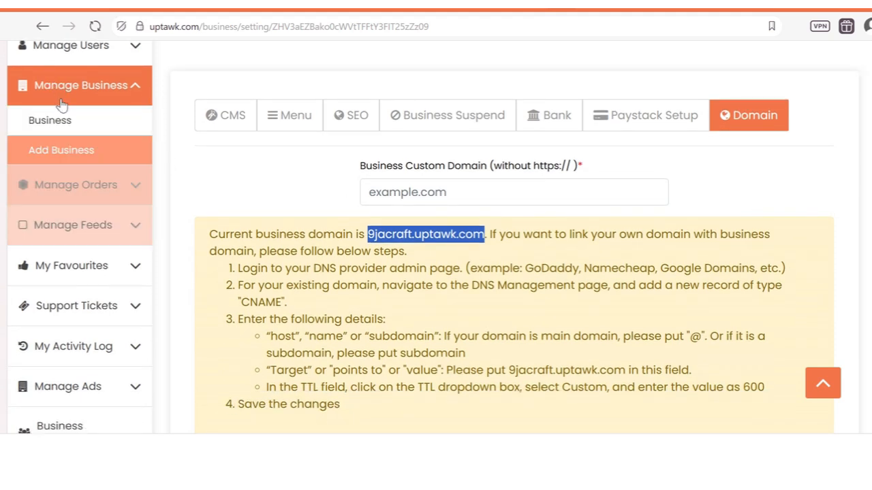
{"action": "left_click", "coordinate": [122, 185]}
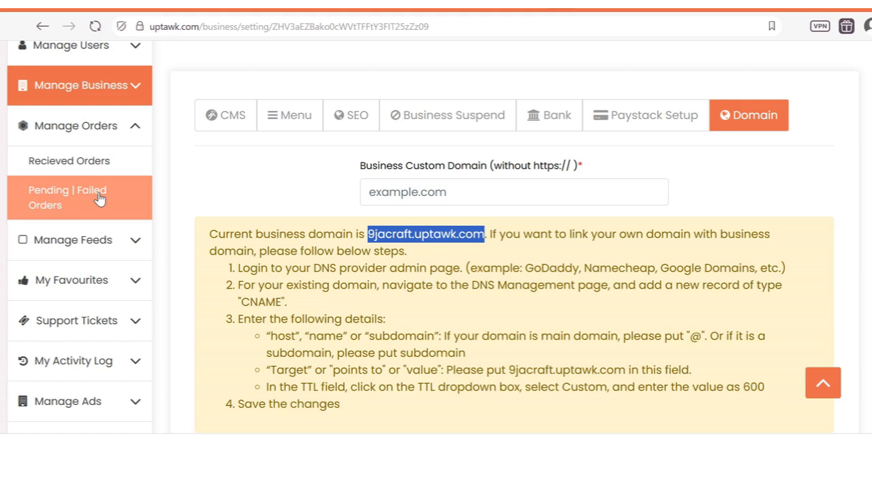
{"action": "left_click", "coordinate": [132, 241]}
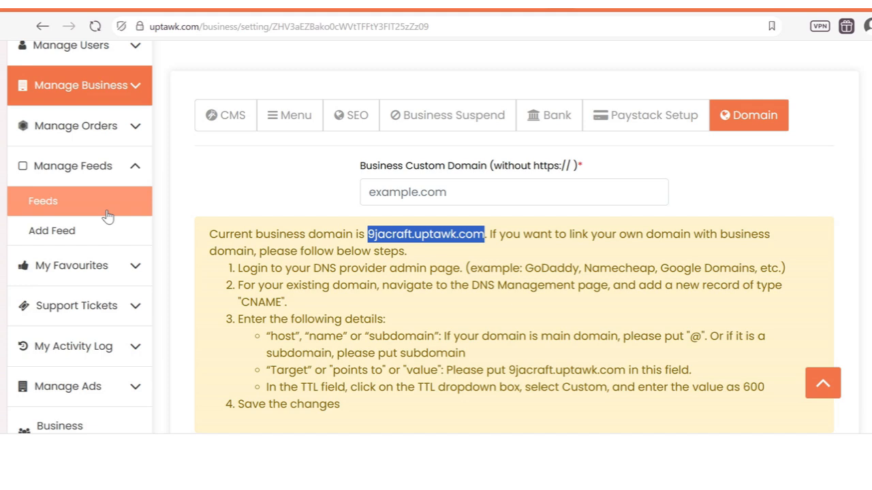
{"action": "left_click", "coordinate": [61, 204]}
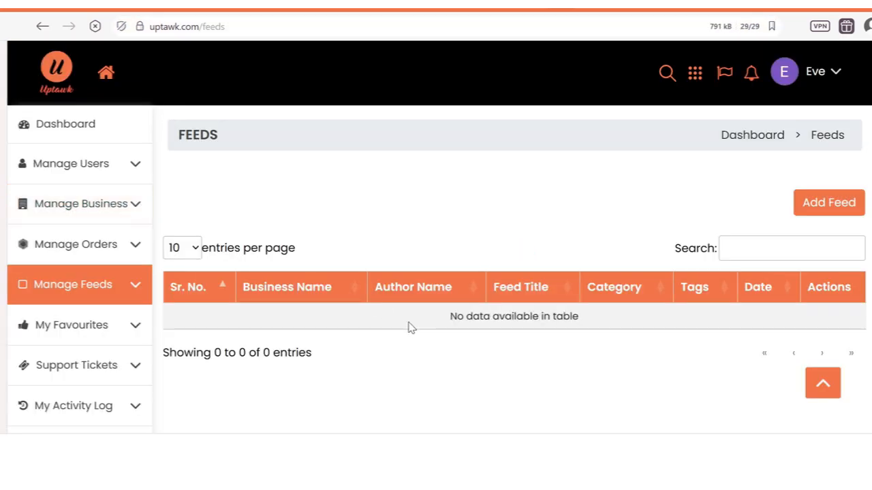
Step: Start a new feed and choose 9jaCraft as the posting business
{"action": "left_click", "coordinate": [128, 291]}
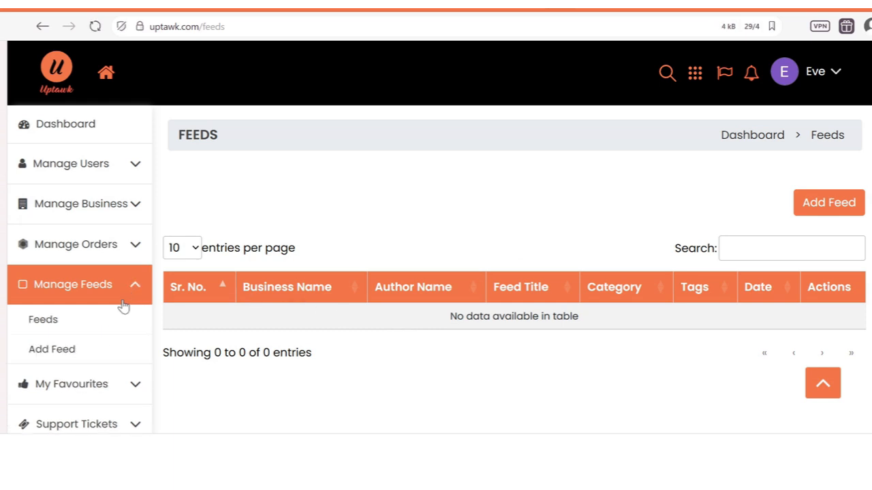
{"action": "left_click", "coordinate": [61, 356]}
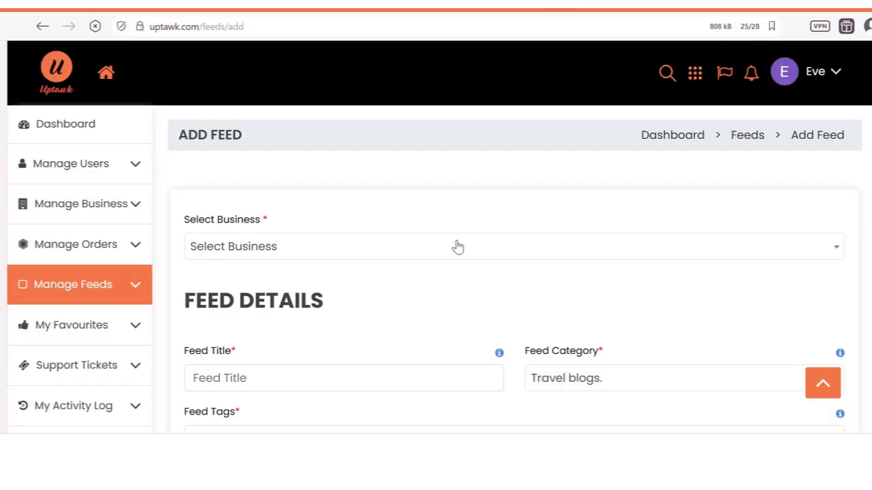
{"action": "left_click", "coordinate": [425, 252]}
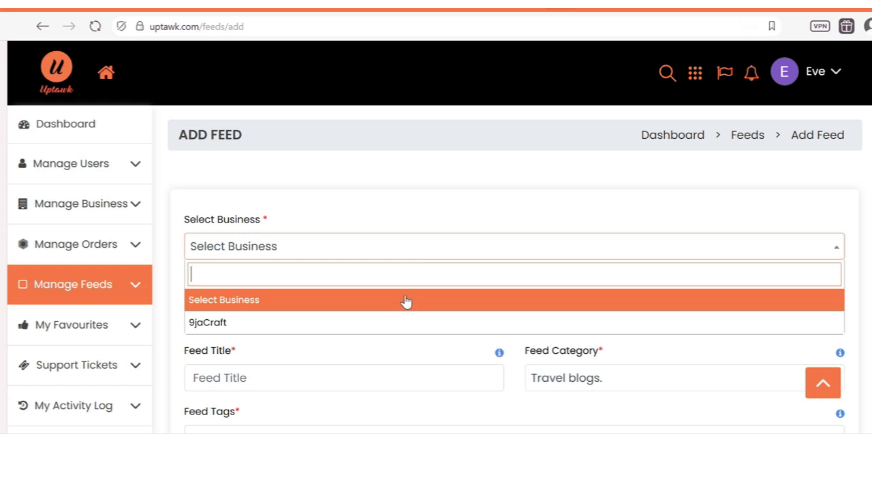
{"action": "left_click", "coordinate": [379, 321]}
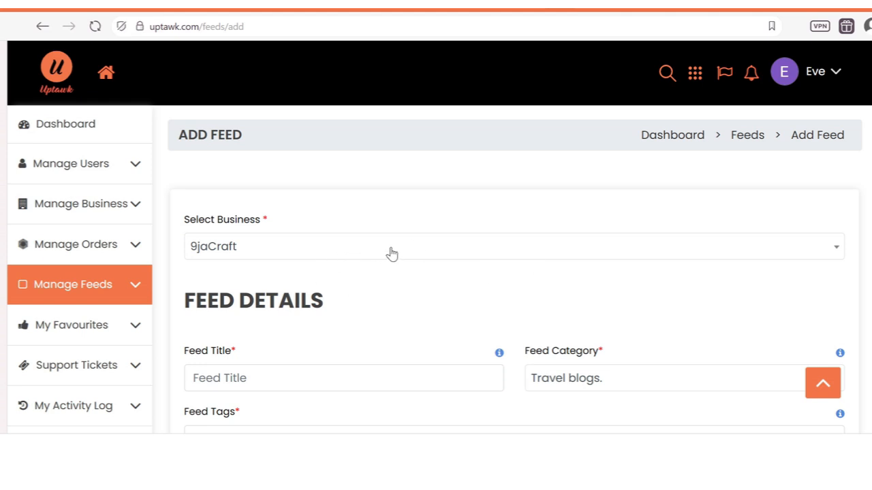
Step: Title the feed 'New Product Alert' with category Fashion and beauty blogs
{"action": "scroll", "coordinate": [360, 259], "scroll_direction": "down", "scroll_amount": 2}
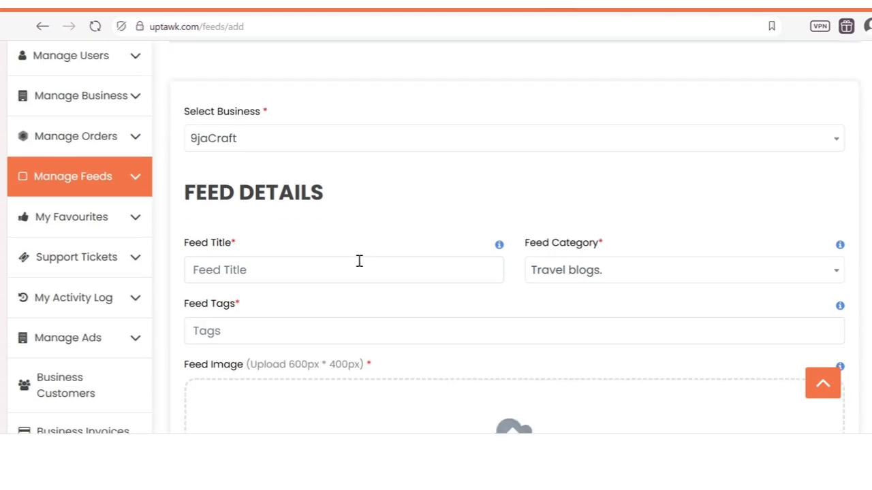
{"action": "left_click", "coordinate": [294, 270]}
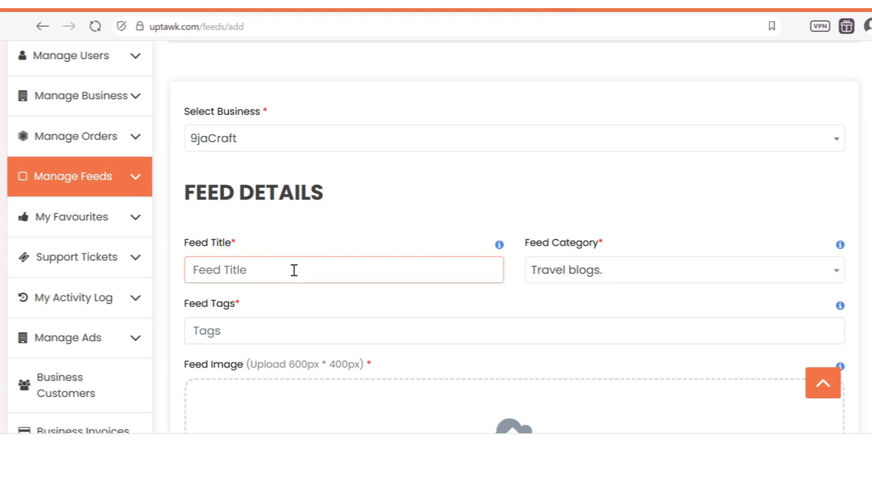
{"action": "type", "text": "New Product Alert"}
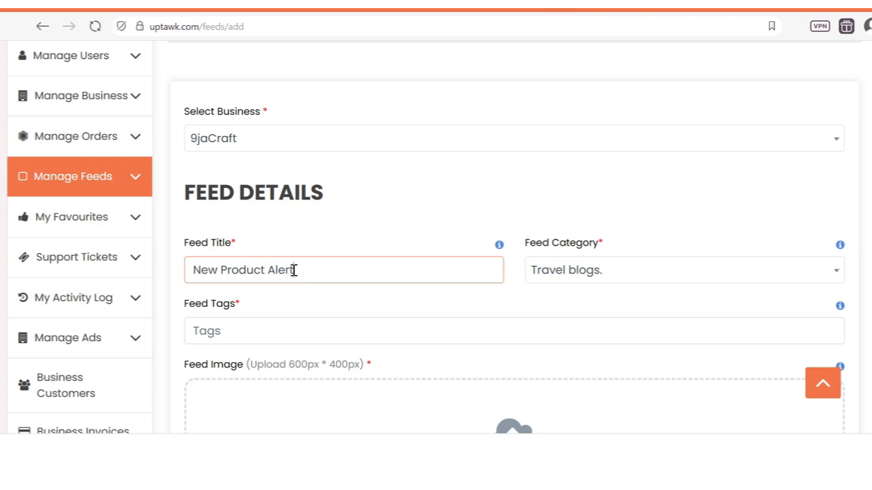
{"action": "left_click", "coordinate": [590, 271]}
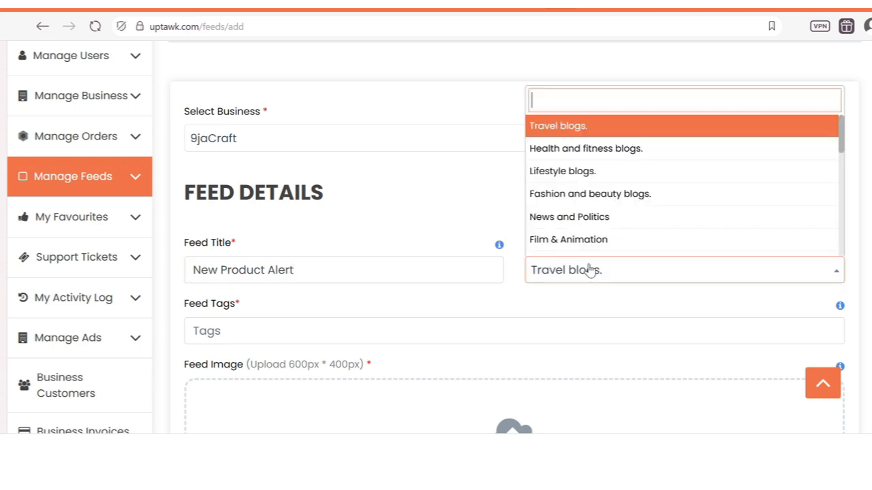
{"action": "key", "text": "Down"}
{"action": "key", "text": "Down"}
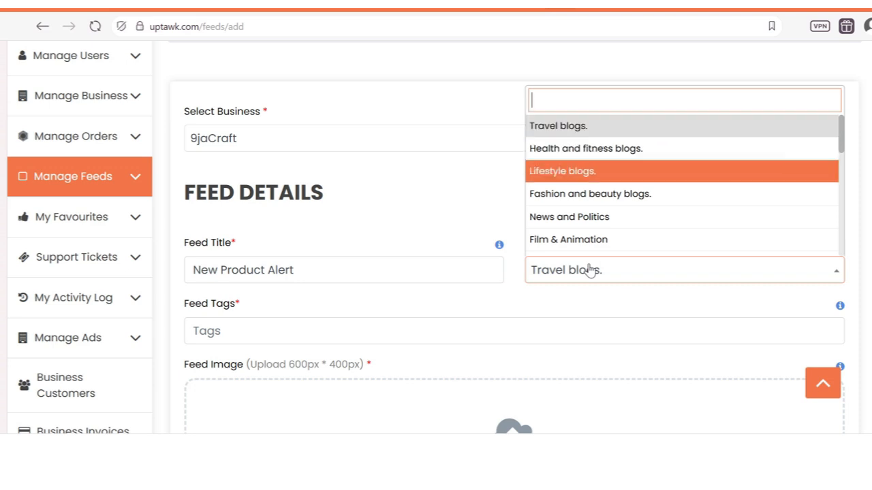
{"action": "key", "text": "Down"}
{"action": "key", "text": "Return"}
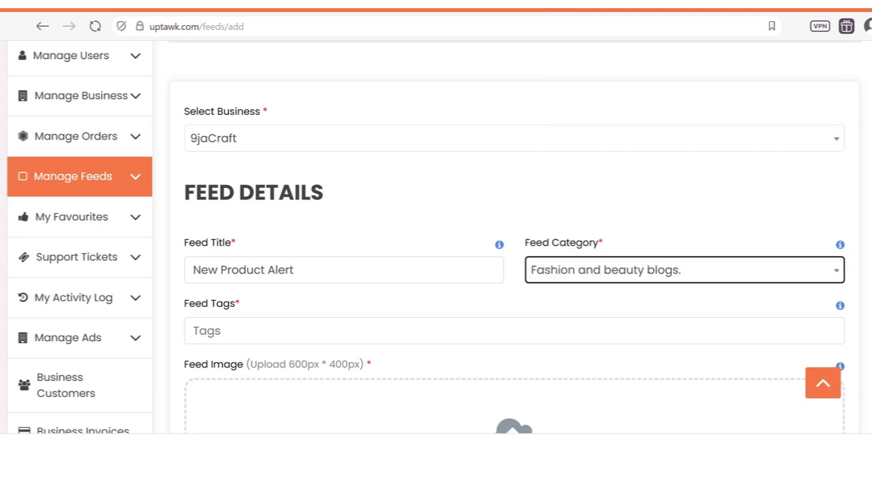
Step: Add the feed tag 'New bag'
{"action": "scroll", "coordinate": [316, 254], "scroll_direction": "down", "scroll_amount": 2}
{"action": "left_click", "coordinate": [234, 209]}
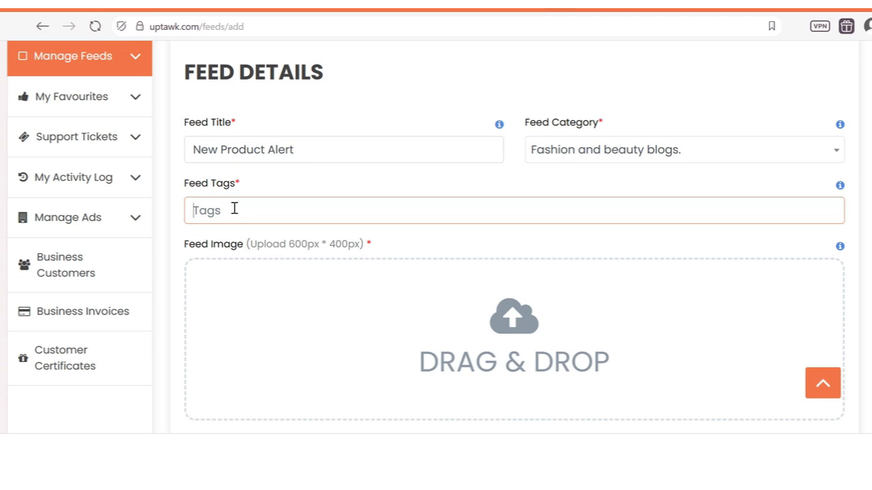
{"action": "type", "text": "Al"}
{"action": "key", "text": "BackSpace"}
{"action": "type", "text": "New bag"}
{"action": "scroll", "coordinate": [483, 307], "scroll_direction": "down", "scroll_amount": 2}
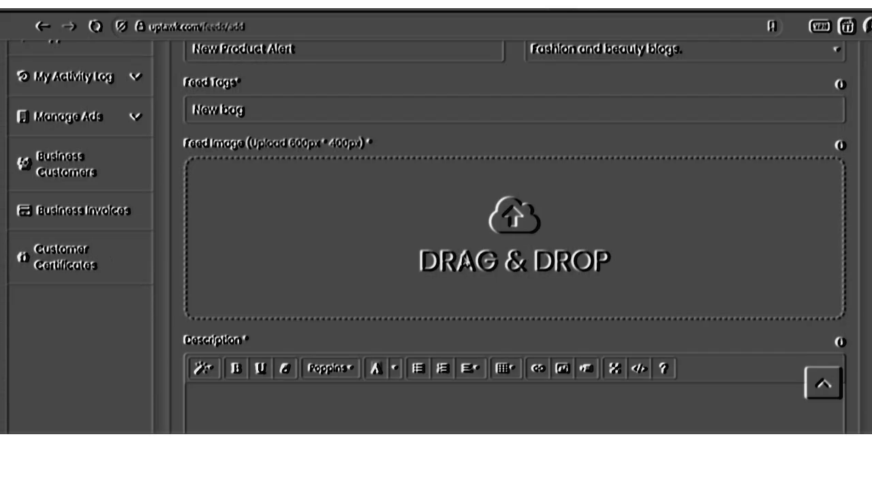
Step: Upload the blw crowd photo from the Open dialog as the feed image
{"action": "left_click", "coordinate": [480, 243]}
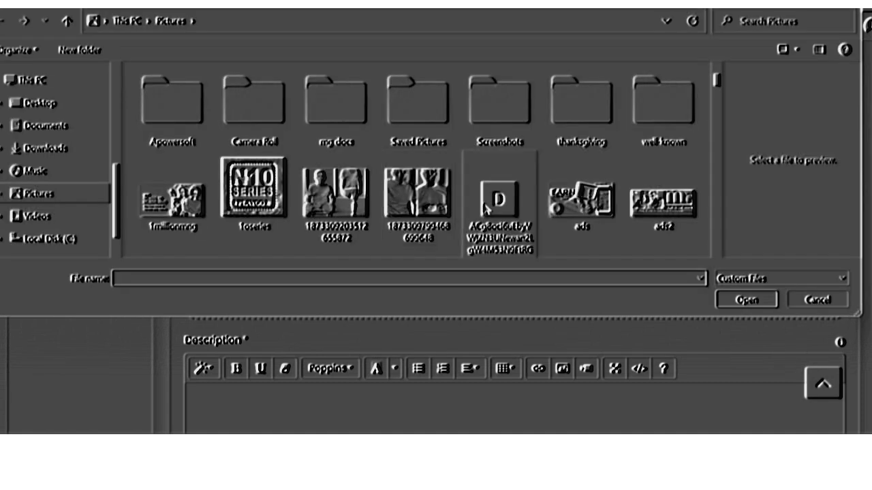
{"action": "left_click_drag", "start_coordinate": [717, 80], "coordinate": [718, 102]}
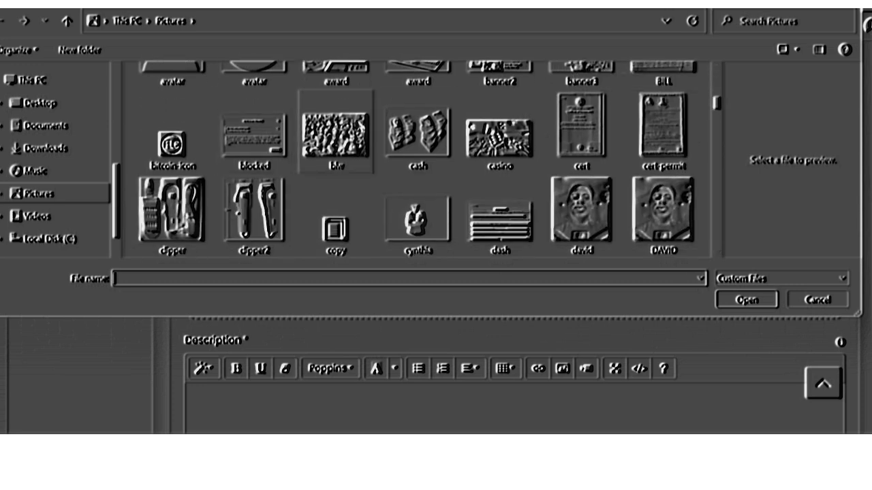
{"action": "left_click", "coordinate": [342, 130]}
{"action": "double_click", "coordinate": [338, 131]}
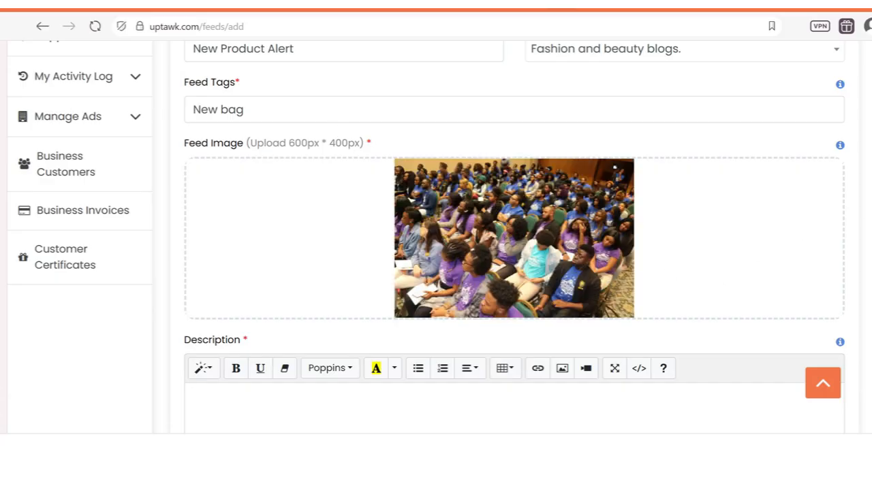
Step: Write the feed description 'Hello world! We have a new arrival!'
{"action": "scroll", "coordinate": [436, 238], "scroll_direction": "down", "scroll_amount": 2}
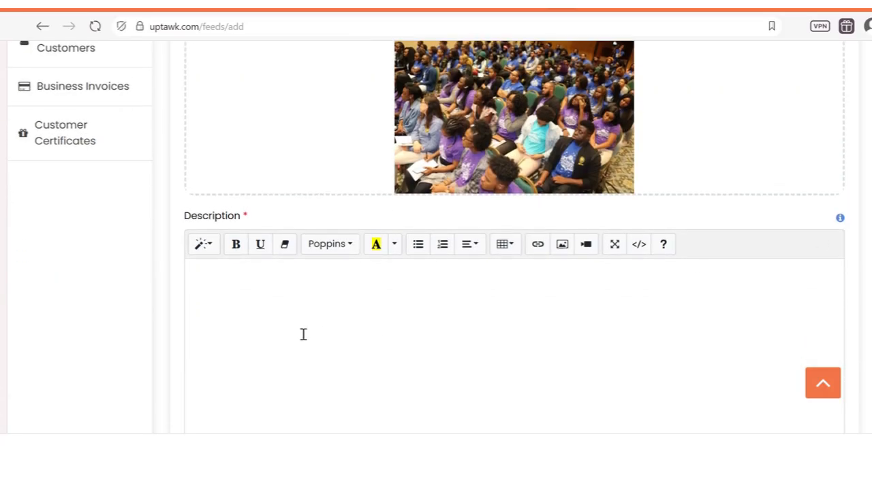
{"action": "type", "text": "Hello world"}
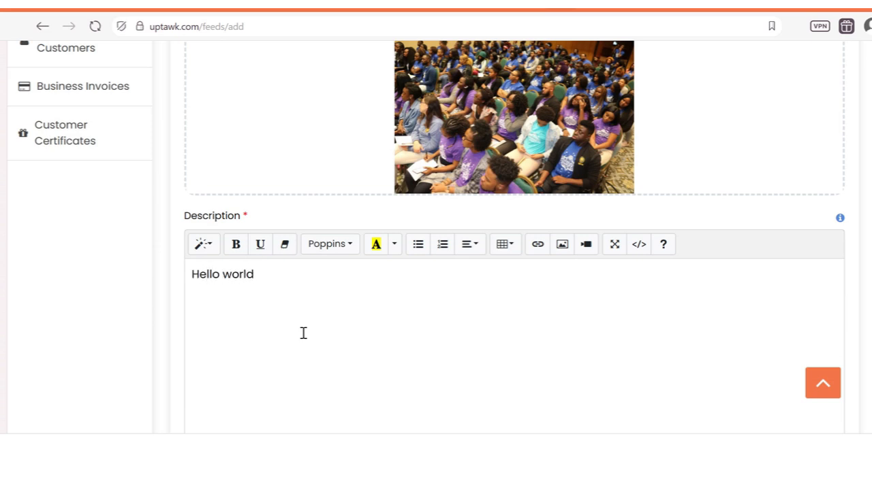
{"action": "type", "text": "! Our"}
{"action": "key", "text": "BackSpace"}
{"action": "key", "text": "BackSpace"}
{"action": "key", "text": "BackSpace"}
{"action": "key", "text": "BackSpace"}
{"action": "type", "text": "We have a new arrival!"}
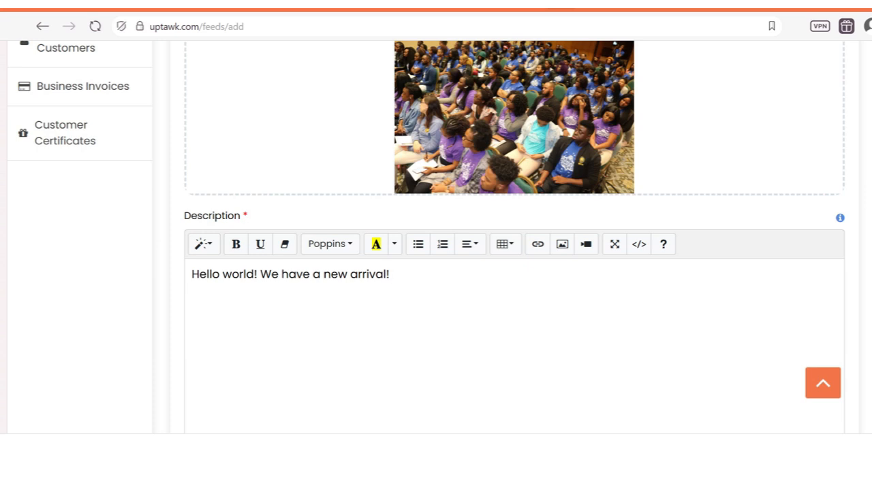
Step: Save the feed post and switch to the 9jaCraft storefront browser tab
{"action": "scroll", "coordinate": [436, 239], "scroll_direction": "down", "scroll_amount": 3}
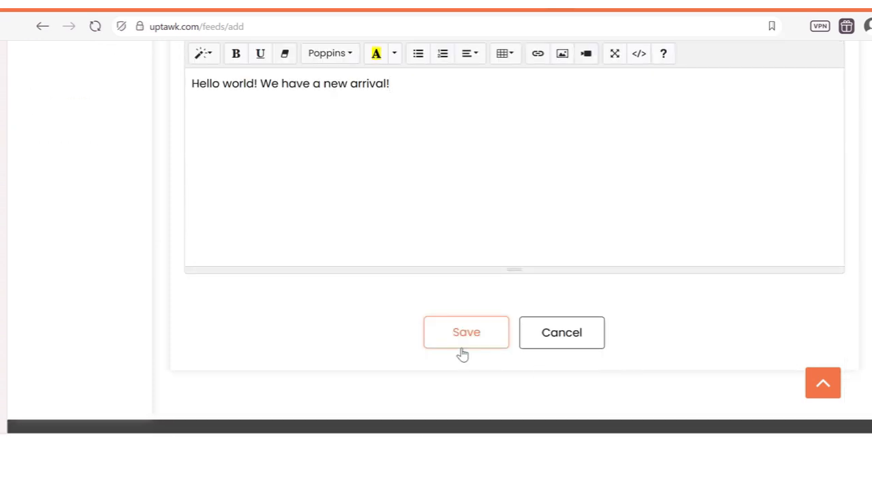
{"action": "left_click", "coordinate": [463, 352]}
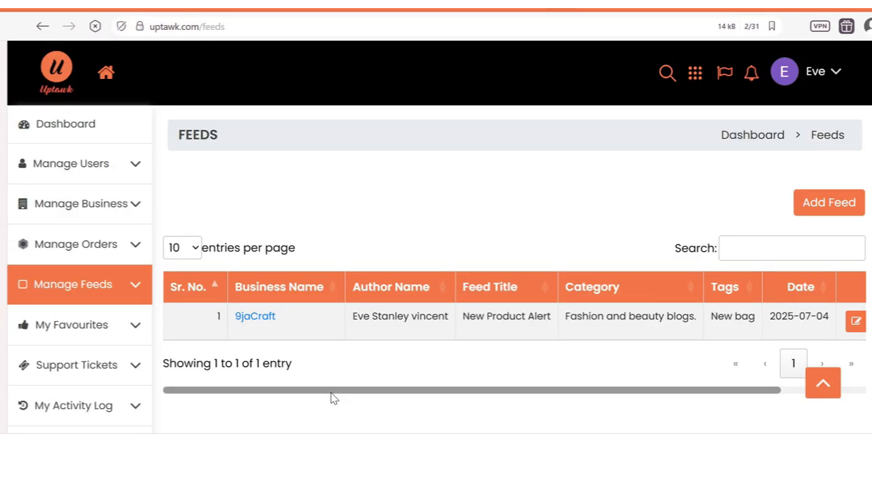
{"action": "left_click_drag", "start_coordinate": [335, 397], "coordinate": [527, 398]}
{"action": "left_click_drag", "start_coordinate": [461, 384], "coordinate": [296, 386]}
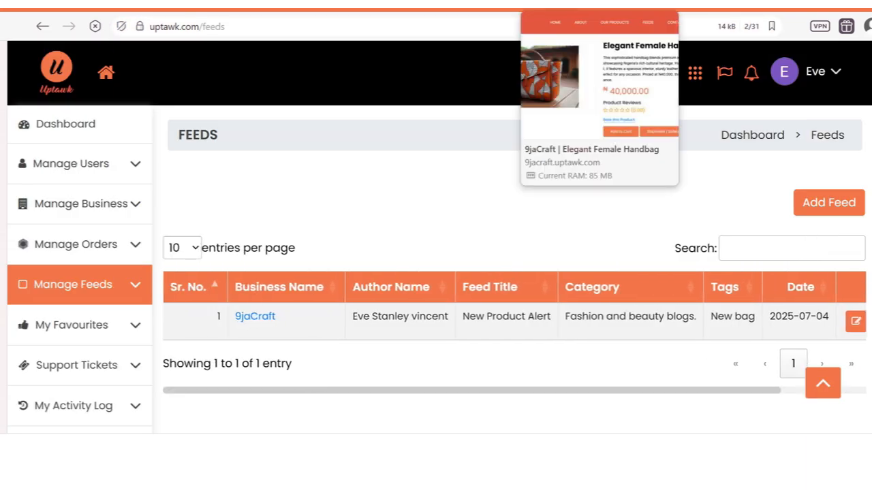
{"action": "left_click", "coordinate": [601, 3]}
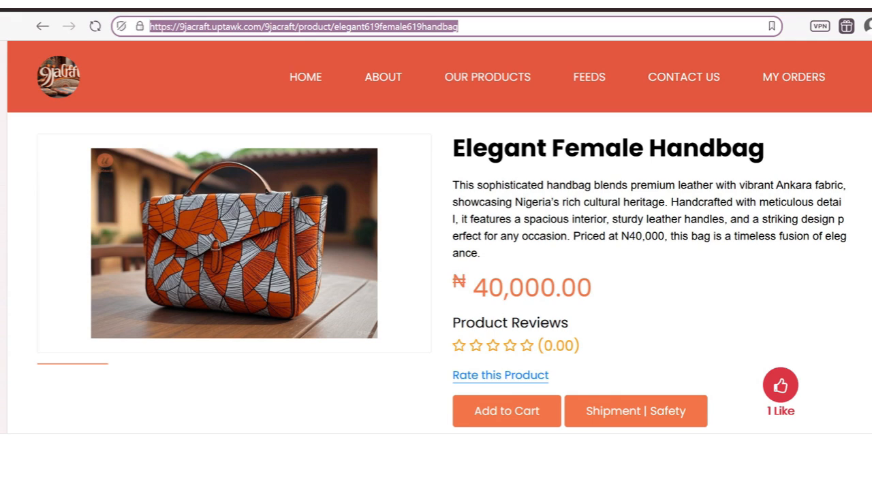
Step: Go to the 9jaCraft storefront home page and scroll to Latest Feeds
{"action": "left_click", "coordinate": [317, 82]}
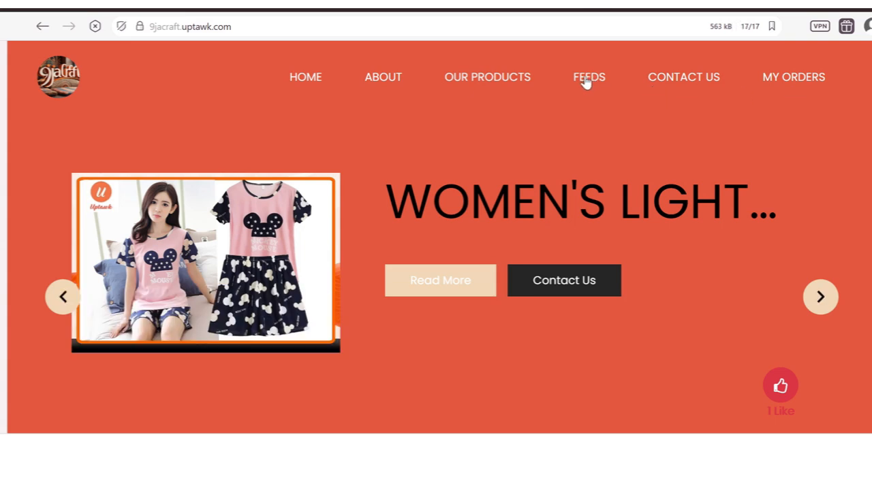
{"action": "scroll", "coordinate": [439, 237], "scroll_direction": "down", "scroll_amount": 20}
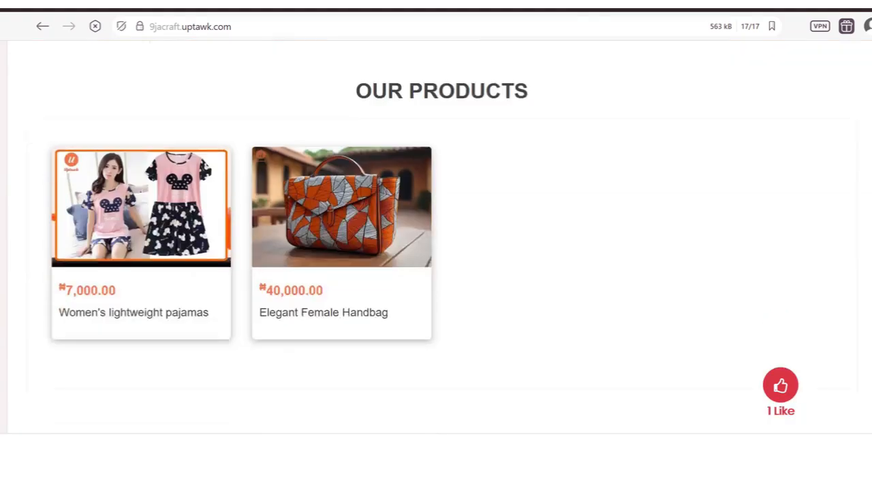
{"action": "scroll", "coordinate": [439, 237], "scroll_direction": "down", "scroll_amount": 5}
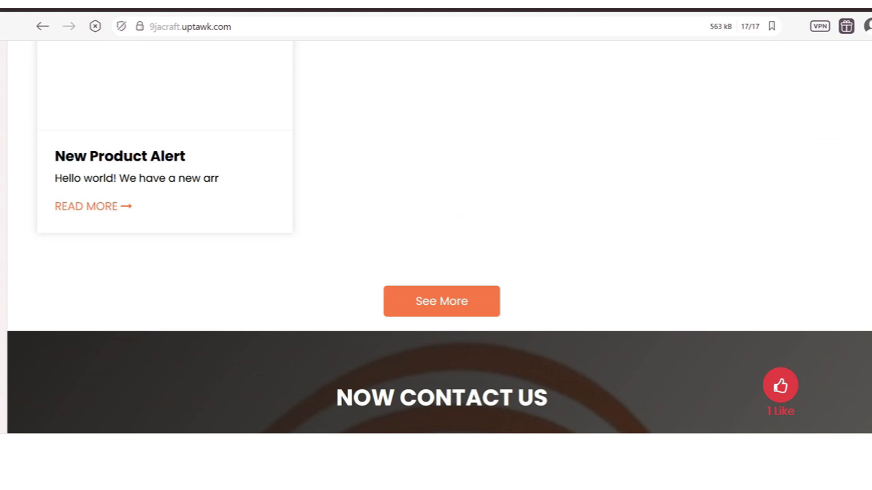
{"action": "scroll", "coordinate": [430, 109], "scroll_direction": "up", "scroll_amount": 3}
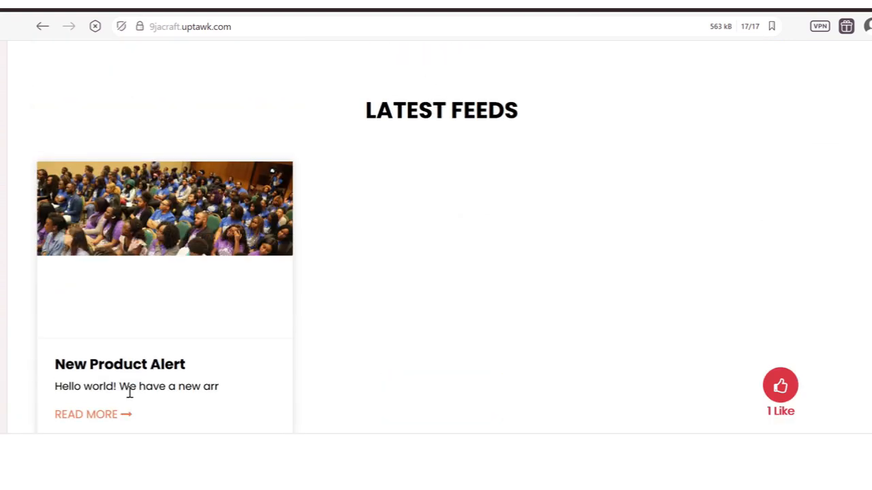
Step: Open and read the live New Product Alert post, then return to the admin Feeds list
{"action": "left_click", "coordinate": [103, 417]}
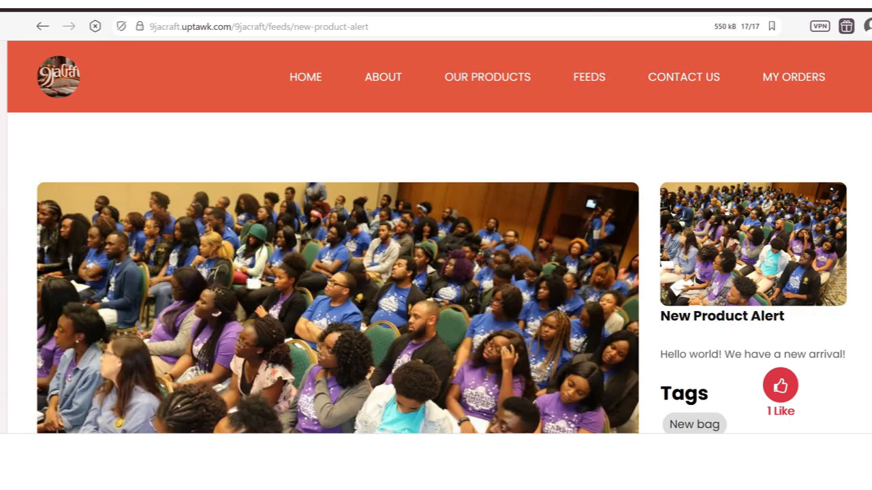
{"action": "scroll", "coordinate": [440, 238], "scroll_direction": "down", "scroll_amount": 4}
{"action": "scroll", "coordinate": [439, 239], "scroll_direction": "up", "scroll_amount": 5}
{"action": "scroll", "coordinate": [439, 238], "scroll_direction": "down", "scroll_amount": 3}
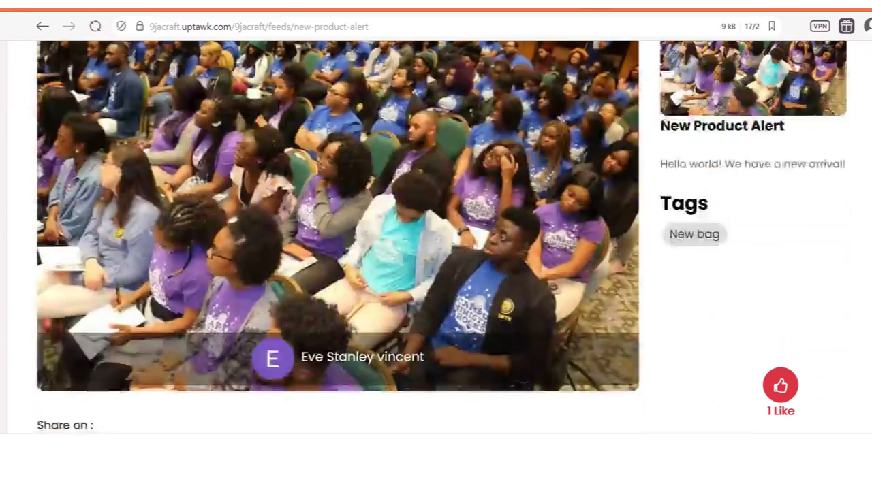
{"action": "scroll", "coordinate": [439, 238], "scroll_direction": "down", "scroll_amount": 1}
{"action": "scroll", "coordinate": [440, 239], "scroll_direction": "up", "scroll_amount": 4}
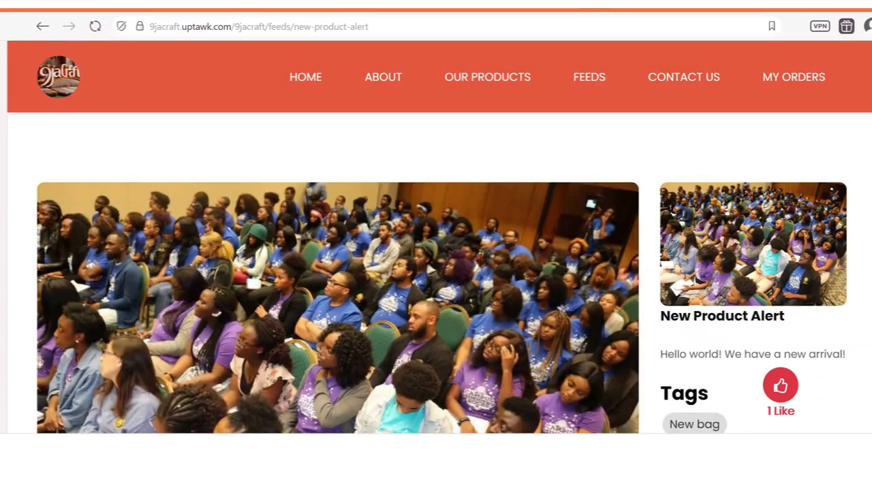
{"action": "scroll", "coordinate": [867, 125], "scroll_direction": "down", "scroll_amount": 5}
{"action": "scroll", "coordinate": [867, 125], "scroll_direction": "up", "scroll_amount": 7}
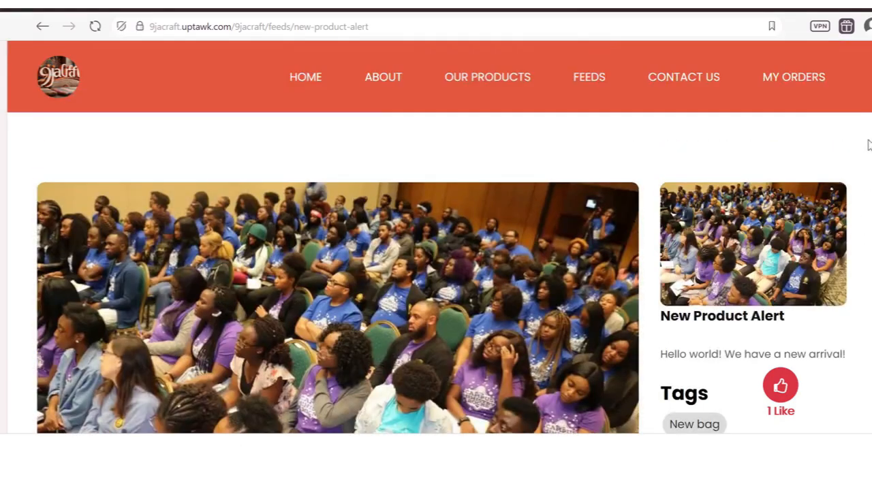
{"action": "scroll", "coordinate": [868, 124], "scroll_direction": "down", "scroll_amount": 5}
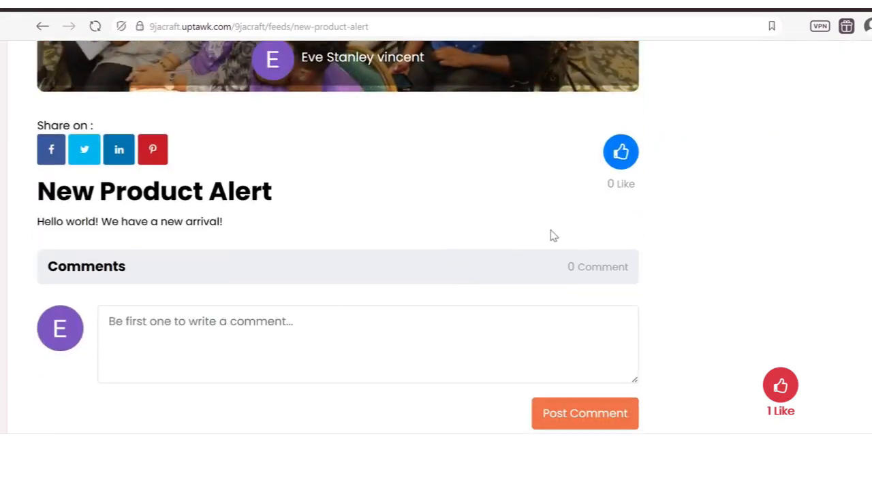
{"action": "scroll", "coordinate": [776, 254], "scroll_direction": "up", "scroll_amount": 5}
{"action": "scroll", "coordinate": [776, 254], "scroll_direction": "up", "scroll_amount": 1}
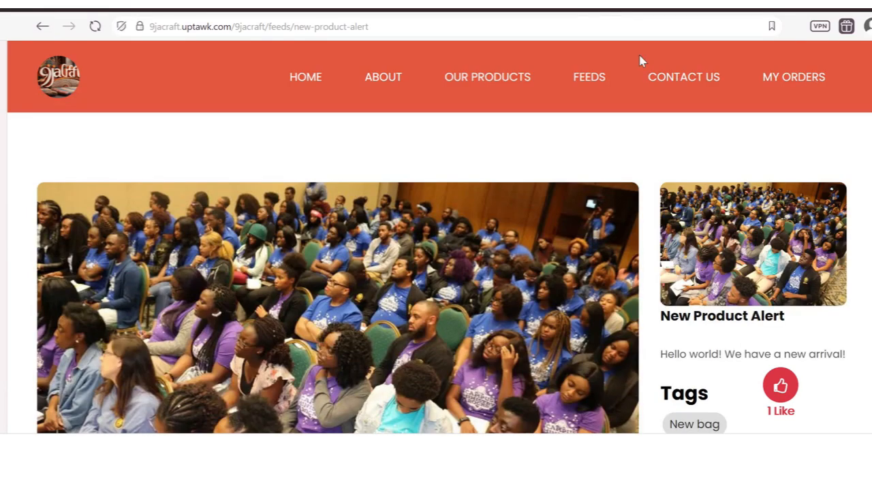
{"action": "left_click", "coordinate": [555, 4]}
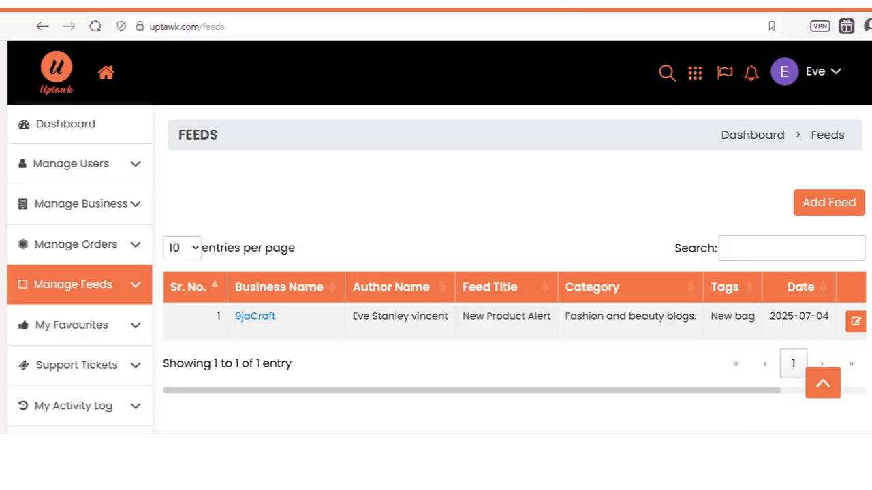
Step: Expand Manage Feeds and scroll the feeds table across to its Actions column and back
{"action": "left_click", "coordinate": [134, 287]}
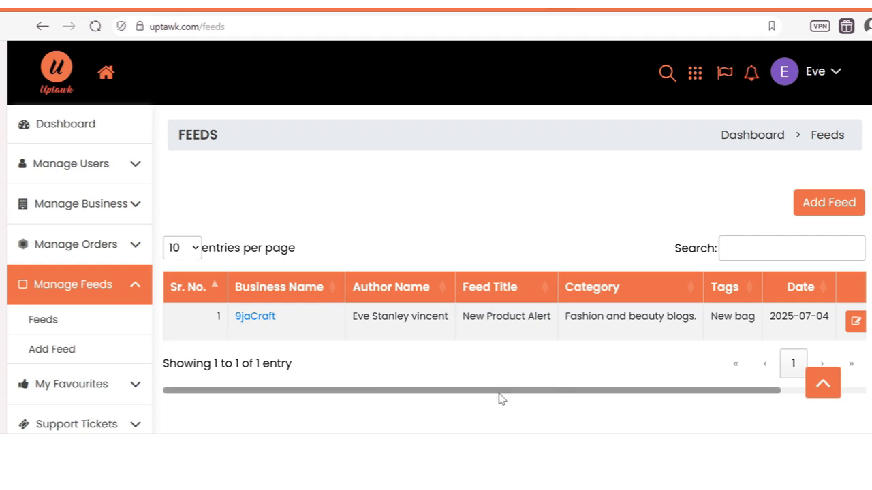
{"action": "left_click_drag", "start_coordinate": [500, 394], "coordinate": [720, 390]}
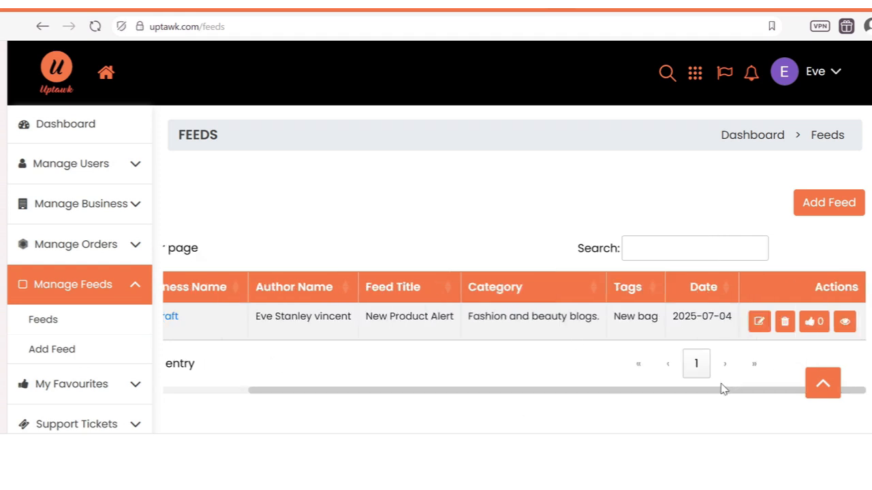
{"action": "left_click", "coordinate": [760, 329]}
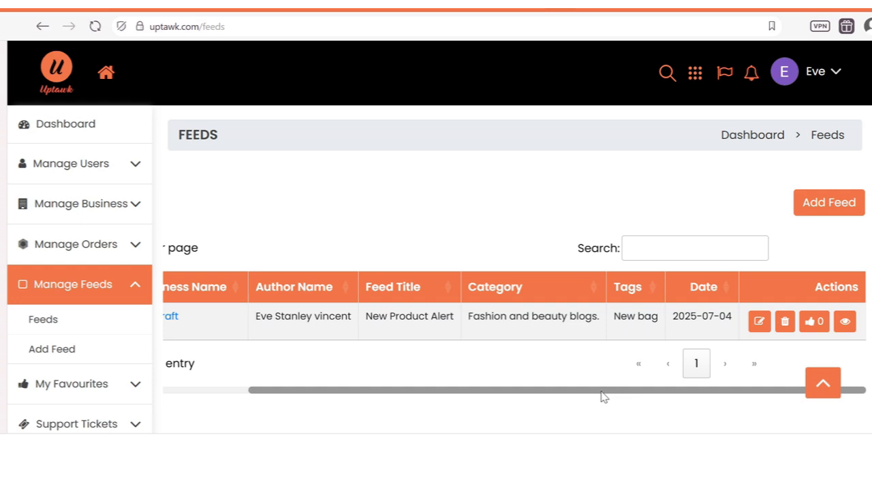
{"action": "left_click_drag", "start_coordinate": [603, 397], "coordinate": [375, 397]}
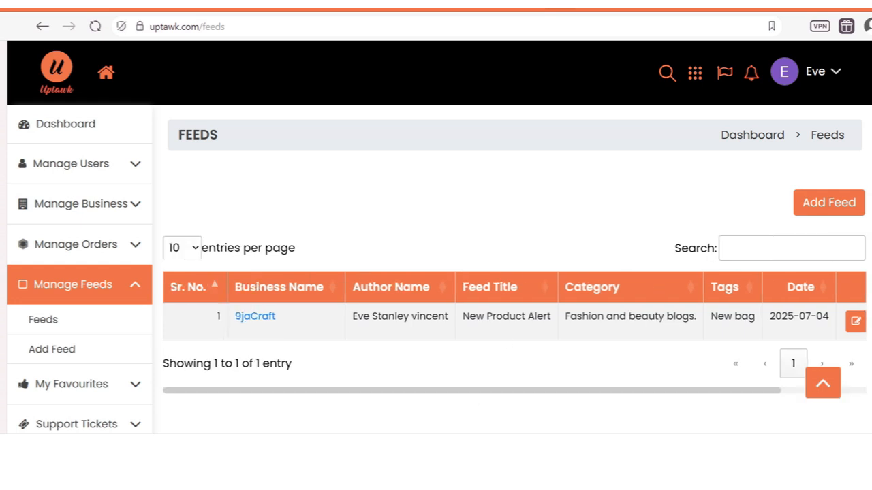
{"action": "scroll", "coordinate": [436, 238], "scroll_direction": "down", "scroll_amount": 2}
Step: Collapse Manage Feeds and open Support Tickets > Create Ticket
{"action": "left_click", "coordinate": [81, 195]}
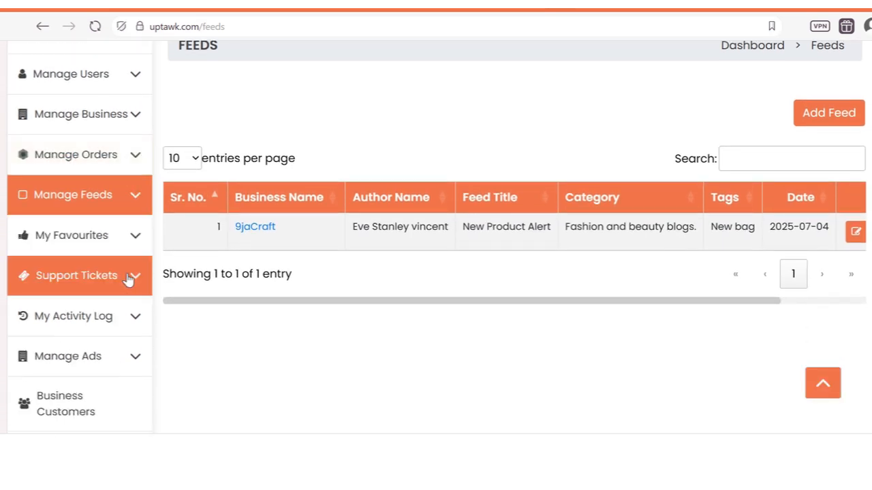
{"action": "left_click", "coordinate": [126, 280]}
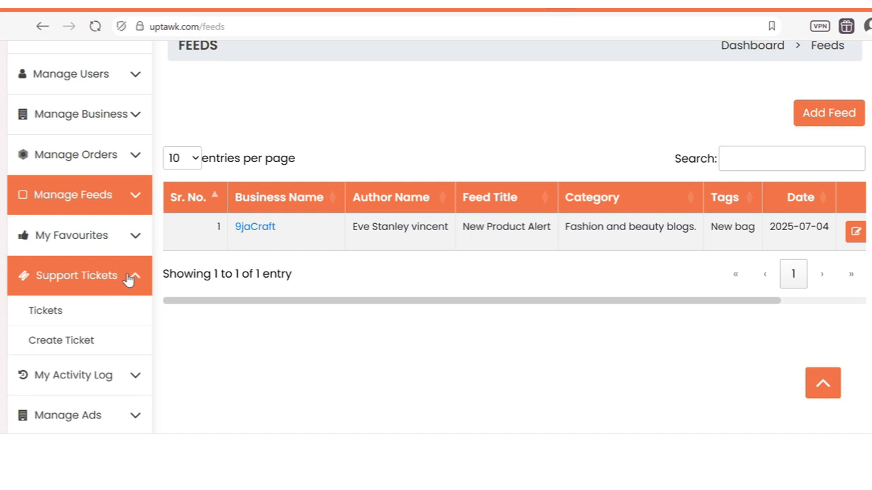
{"action": "left_click", "coordinate": [76, 343]}
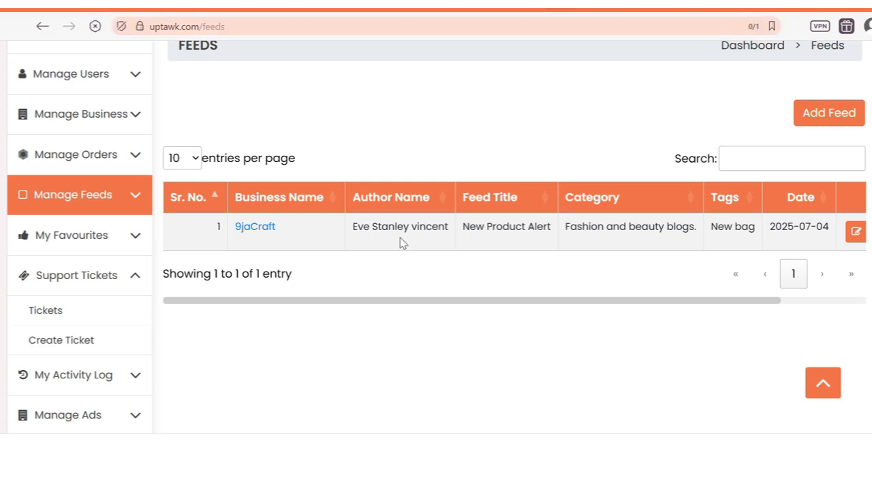
Step: Leave the blank Raise a Support Ticket form, expand My Activity Log, and open Business Customers
{"action": "scroll", "coordinate": [756, 171], "scroll_direction": "down", "scroll_amount": 4}
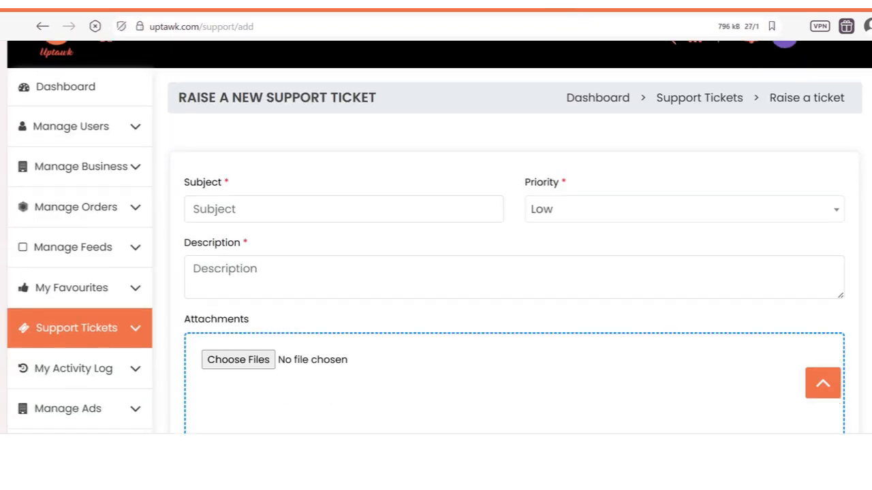
{"action": "scroll", "coordinate": [440, 237], "scroll_direction": "up", "scroll_amount": 3}
{"action": "scroll", "coordinate": [439, 237], "scroll_direction": "down", "scroll_amount": 3}
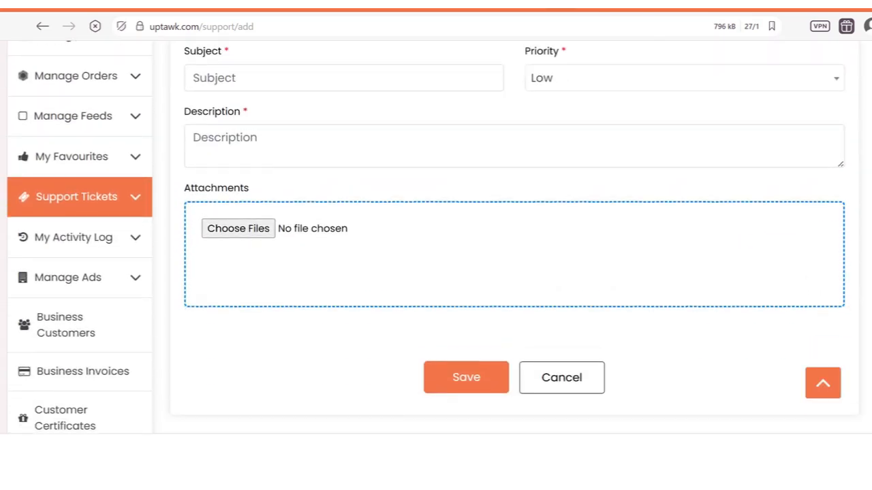
{"action": "left_click", "coordinate": [88, 144]}
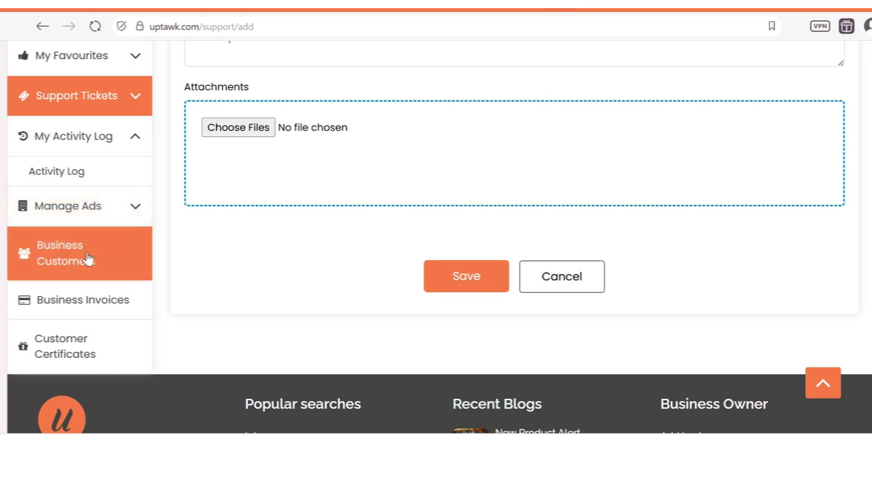
{"action": "scroll", "coordinate": [88, 259], "scroll_direction": "down", "scroll_amount": 1}
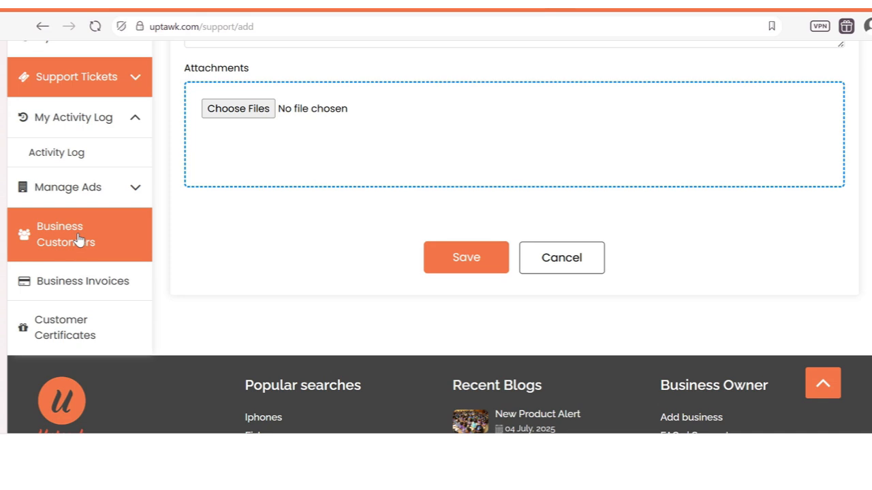
{"action": "left_click", "coordinate": [80, 242]}
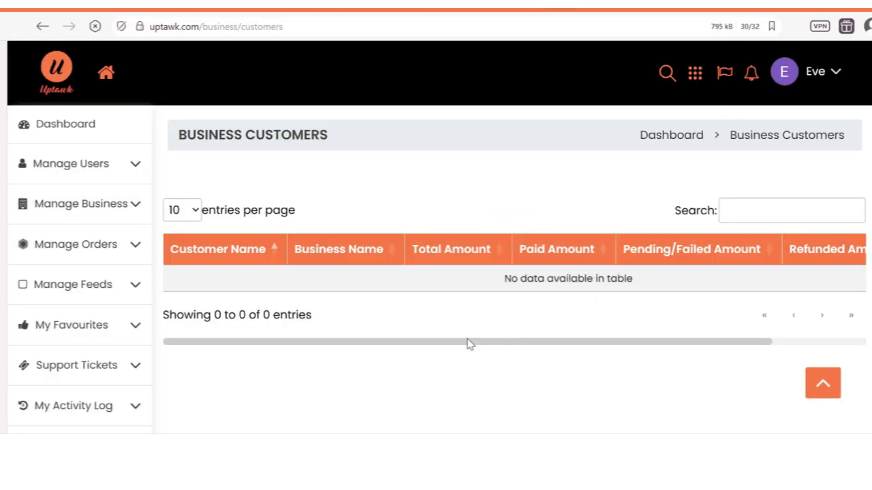
Step: Switch from the empty Business Customers list to Business Invoices and look over its empty table
{"action": "scroll", "coordinate": [656, 292], "scroll_direction": "down", "scroll_amount": 1}
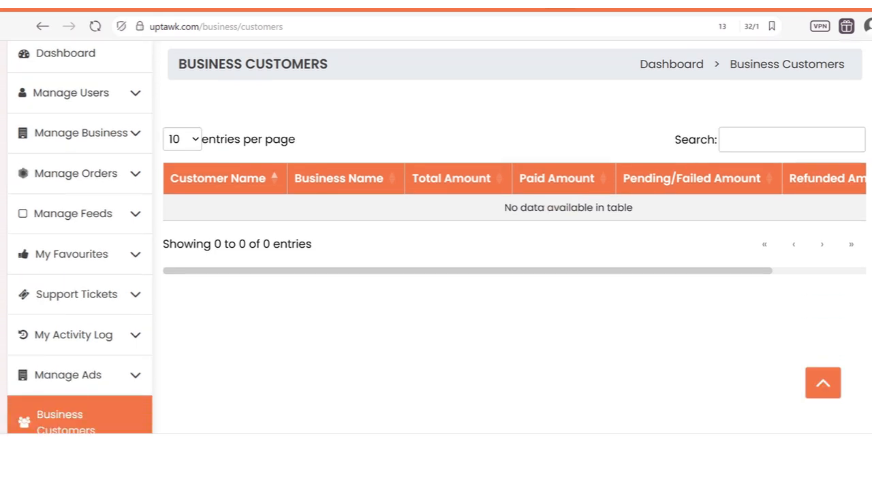
{"action": "scroll", "coordinate": [436, 272], "scroll_direction": "down", "scroll_amount": 3}
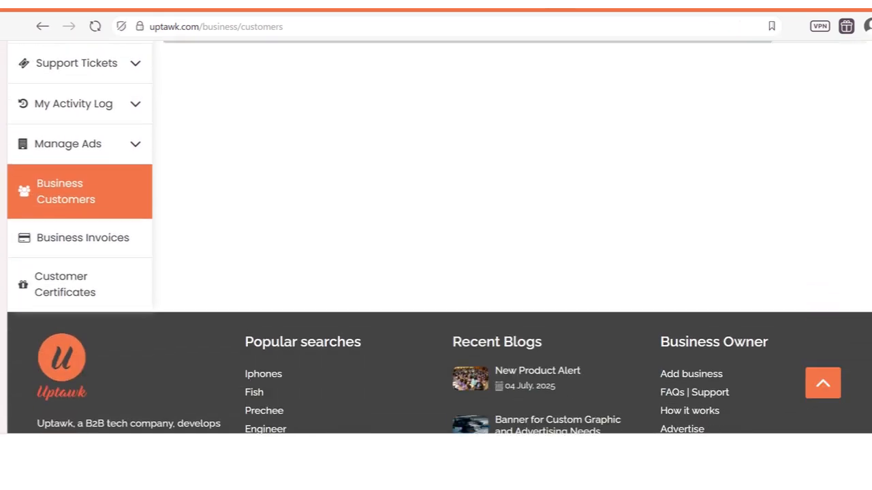
{"action": "left_click", "coordinate": [79, 239]}
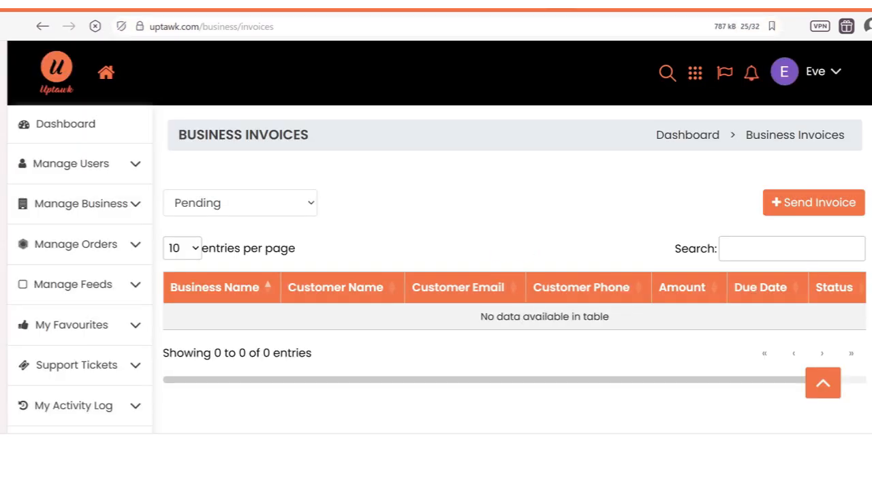
{"action": "scroll", "coordinate": [436, 272], "scroll_direction": "down", "scroll_amount": 5}
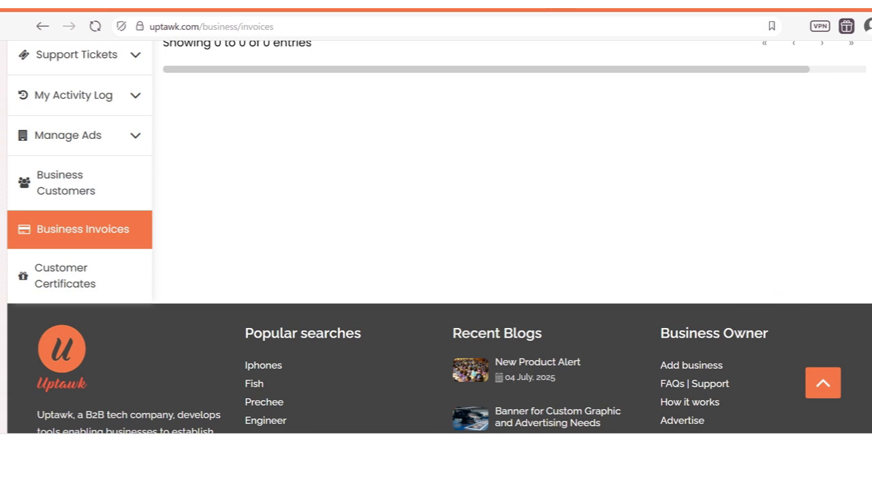
{"action": "scroll", "coordinate": [716, 249], "scroll_direction": "up", "scroll_amount": 1}
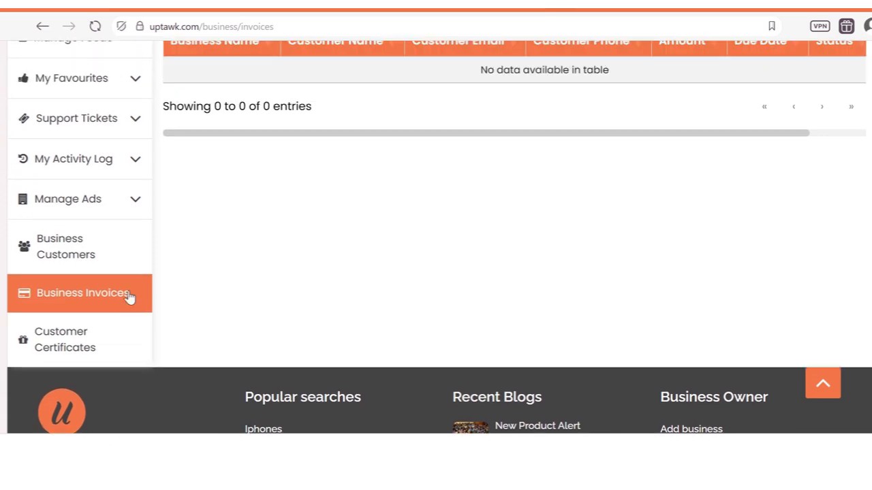
Step: Open the empty Customer Certificates page, then expand Manage Users to show Users and Add User
{"action": "left_click", "coordinate": [71, 348]}
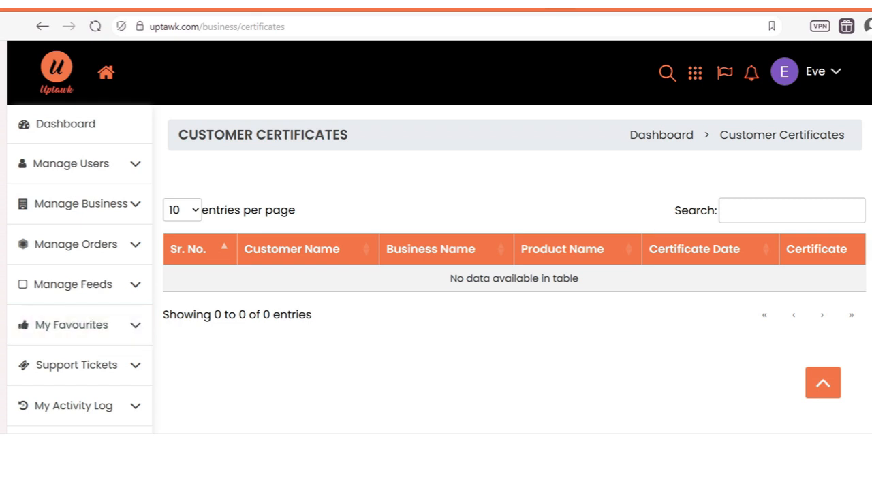
{"action": "scroll", "coordinate": [588, 163], "scroll_direction": "down", "scroll_amount": 1}
{"action": "scroll", "coordinate": [588, 164], "scroll_direction": "up", "scroll_amount": 1}
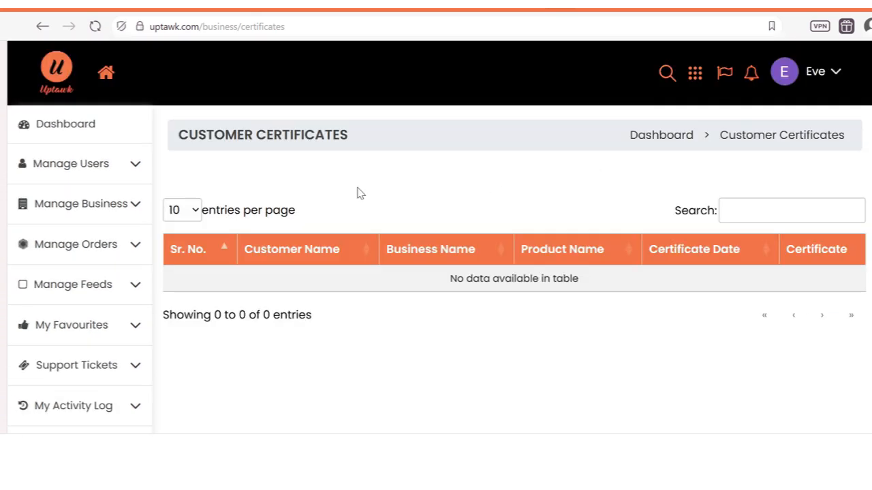
{"action": "left_click", "coordinate": [116, 170]}
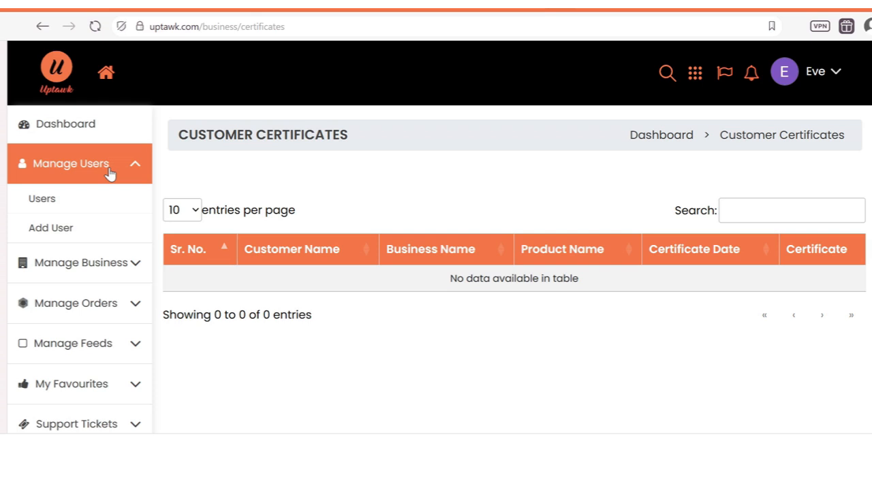
Step: Open the Add User form and browse the Admin, Publisher and Moderator roles without choosing one
{"action": "left_click", "coordinate": [61, 232]}
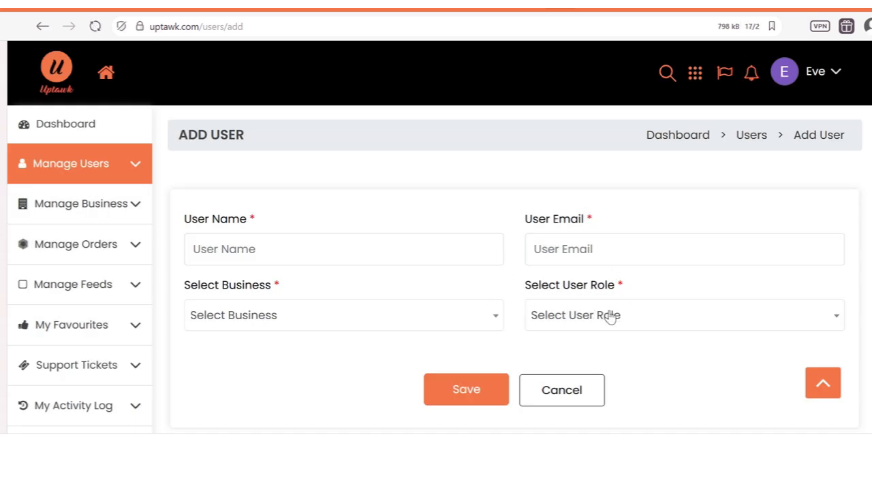
{"action": "left_click", "coordinate": [616, 320]}
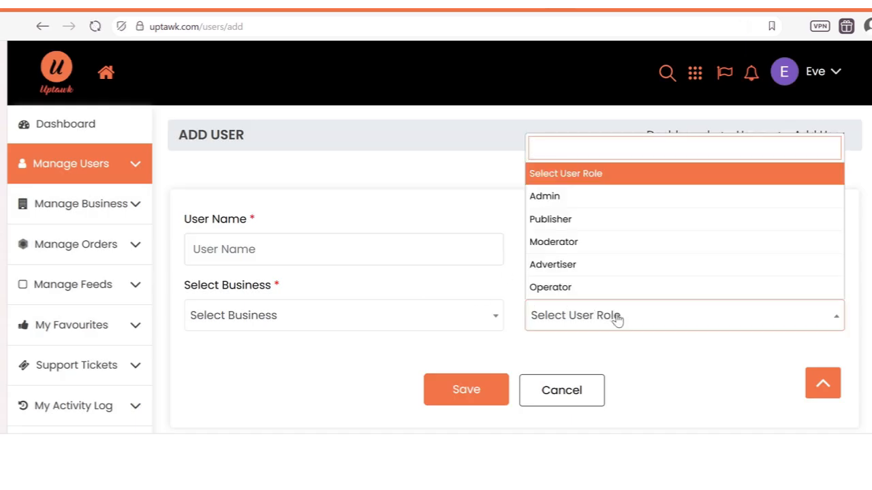
{"action": "key", "text": "Down"}
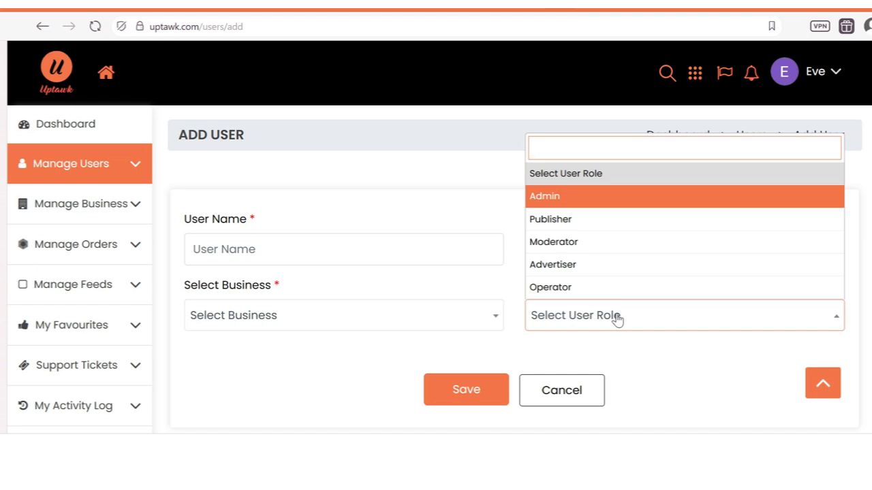
{"action": "key", "text": "Down"}
{"action": "key", "text": "Down"}
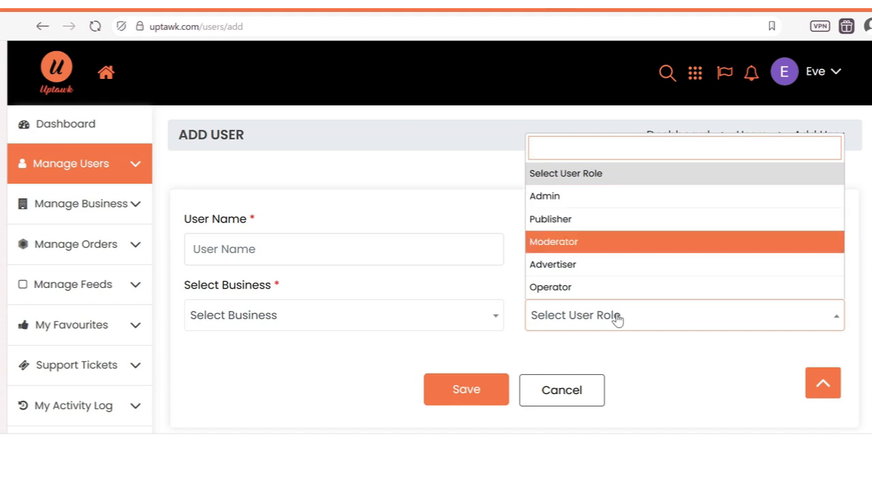
{"action": "key", "text": "Down"}
{"action": "key", "text": "Down"}
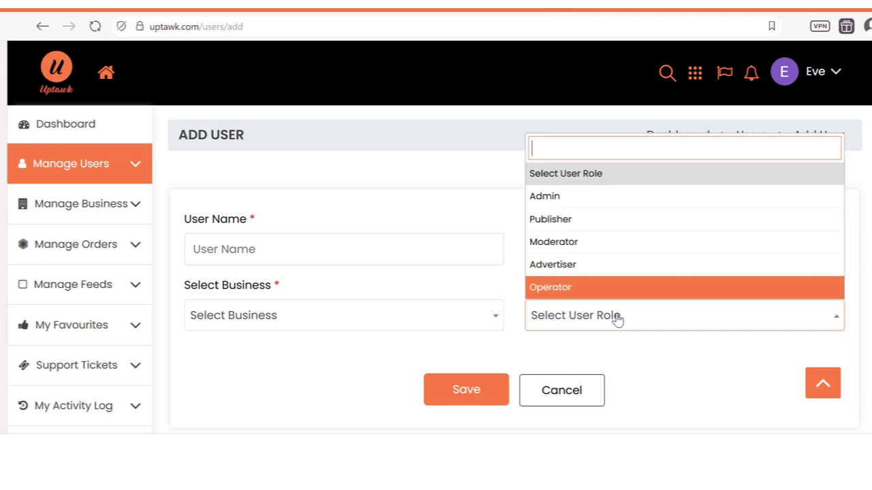
{"action": "left_click", "coordinate": [488, 150]}
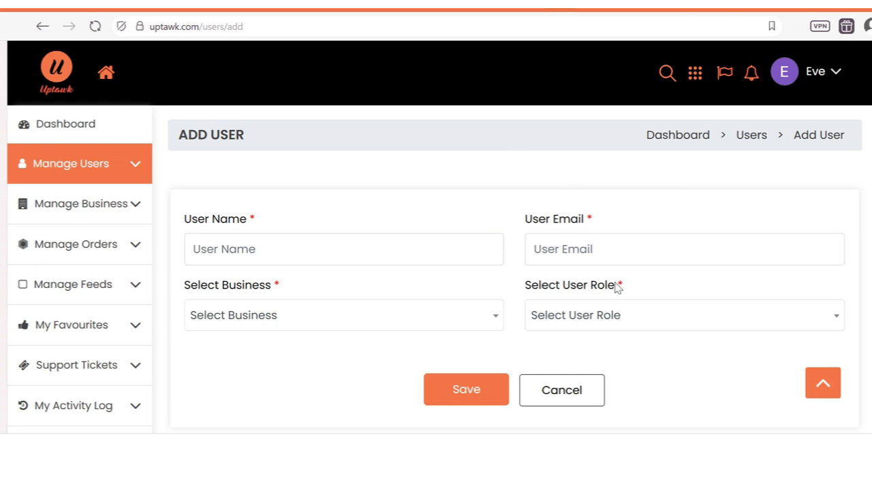
Step: Set the new user's business to 9jaCraft, leaving the user role unchosen
{"action": "scroll", "coordinate": [859, 208], "scroll_direction": "down", "scroll_amount": 1}
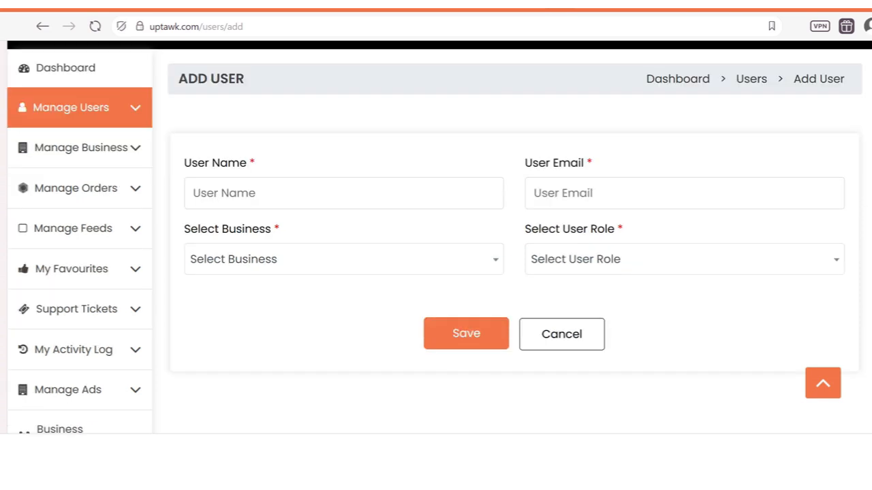
{"action": "left_click", "coordinate": [663, 263]}
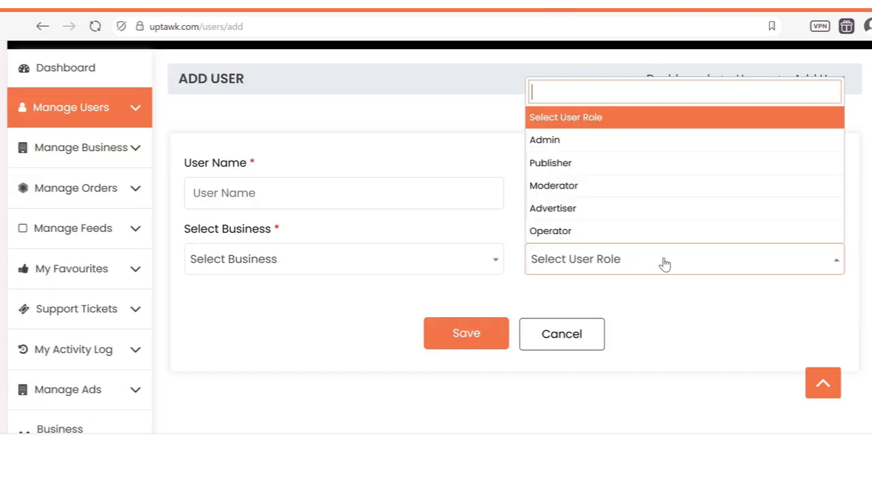
{"action": "left_click", "coordinate": [664, 264]}
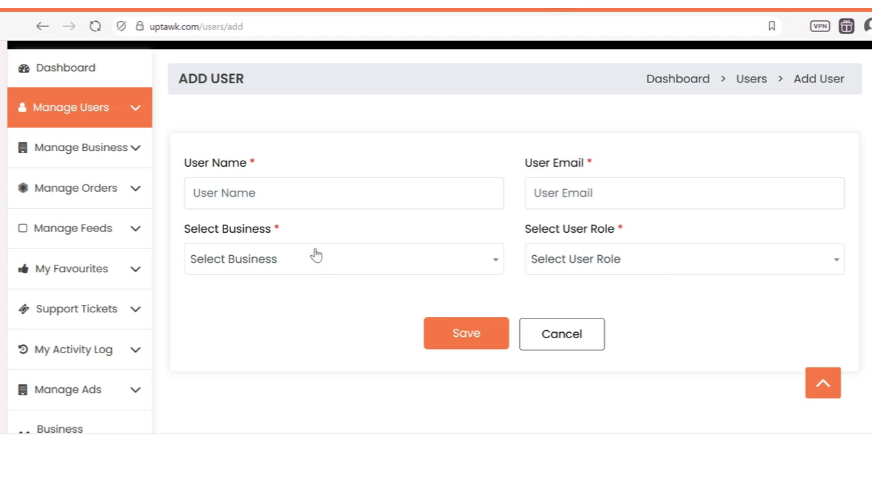
{"action": "left_click", "coordinate": [269, 262]}
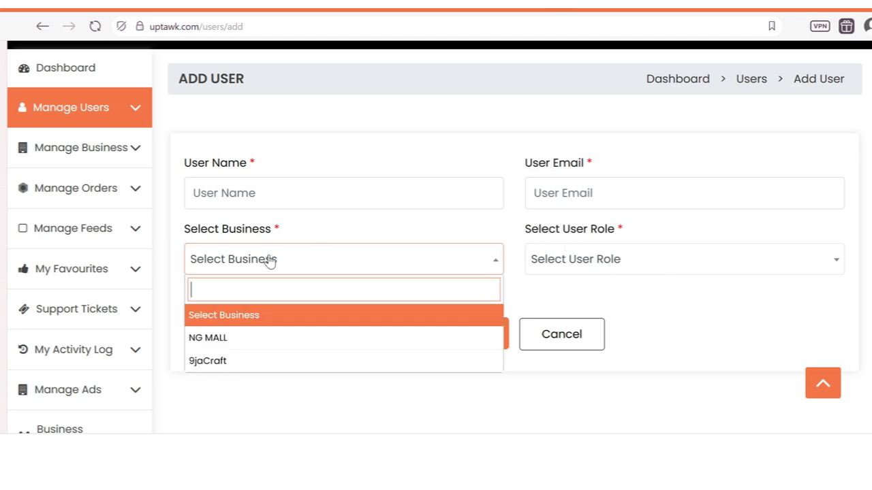
{"action": "left_click", "coordinate": [265, 361]}
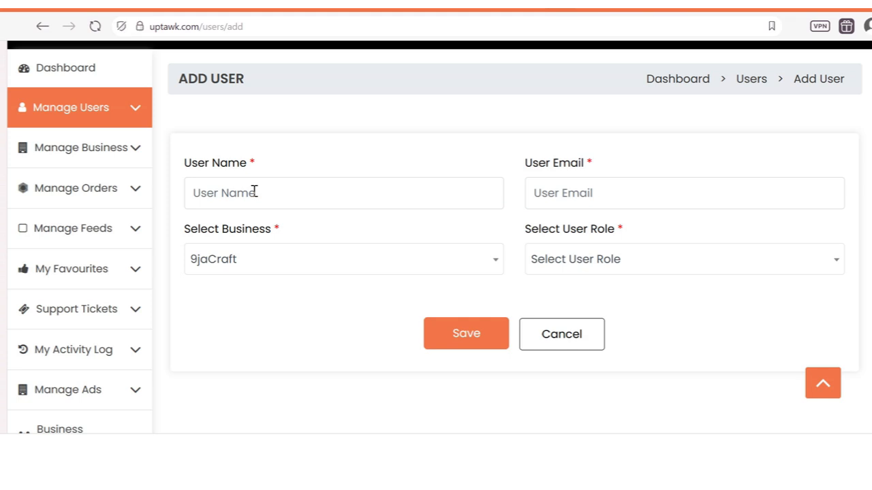